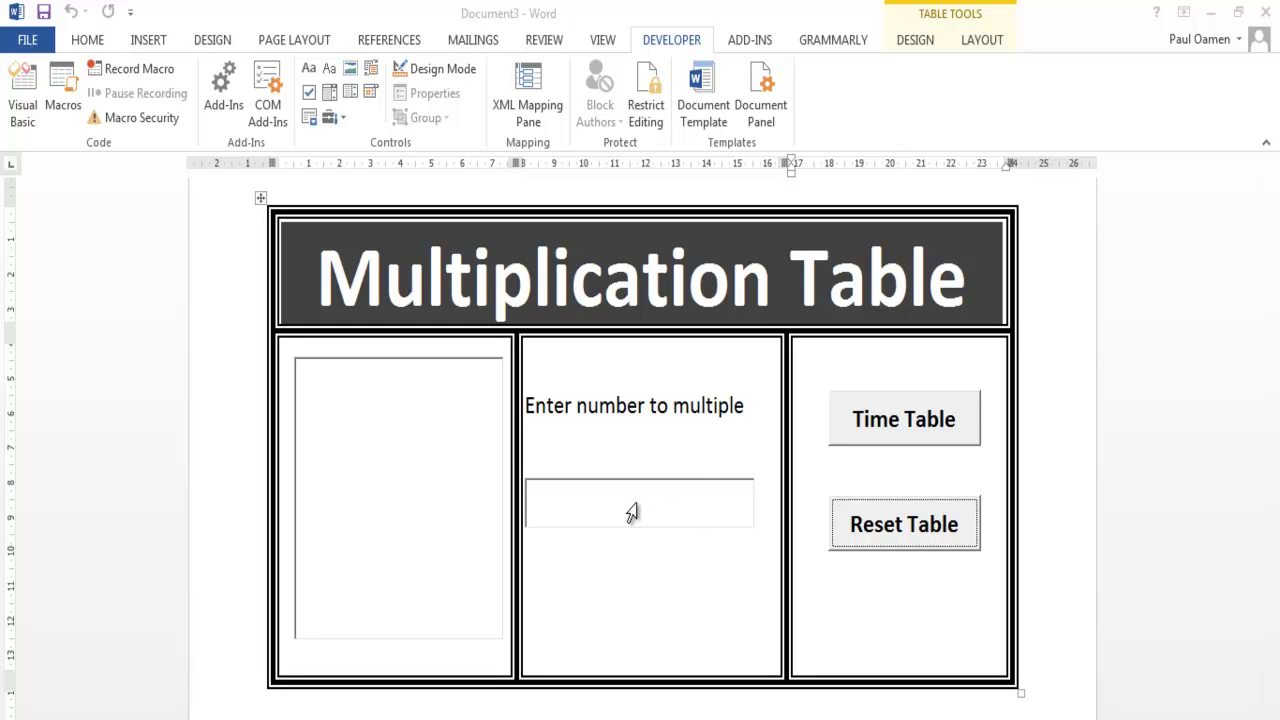
Step: Run Time Table with the box empty, dismiss the reminder, then generate the 11 times table
left_click(929, 424)
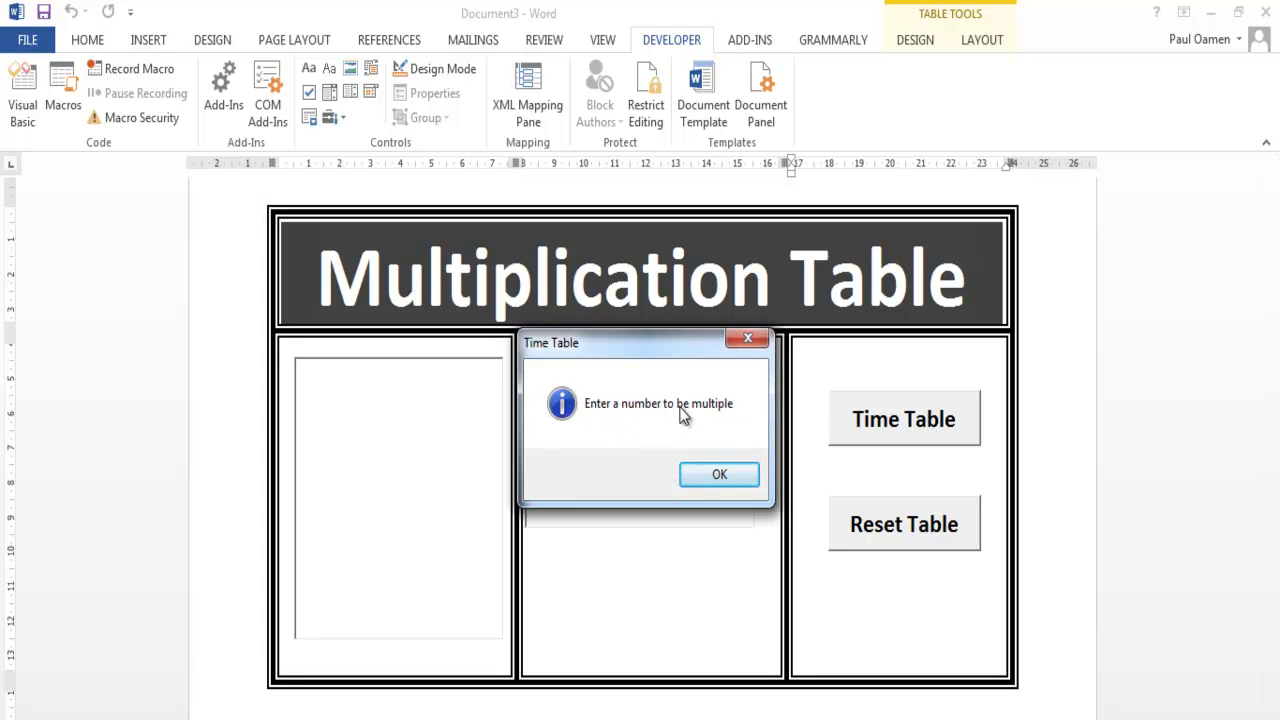
left_click(720, 474)
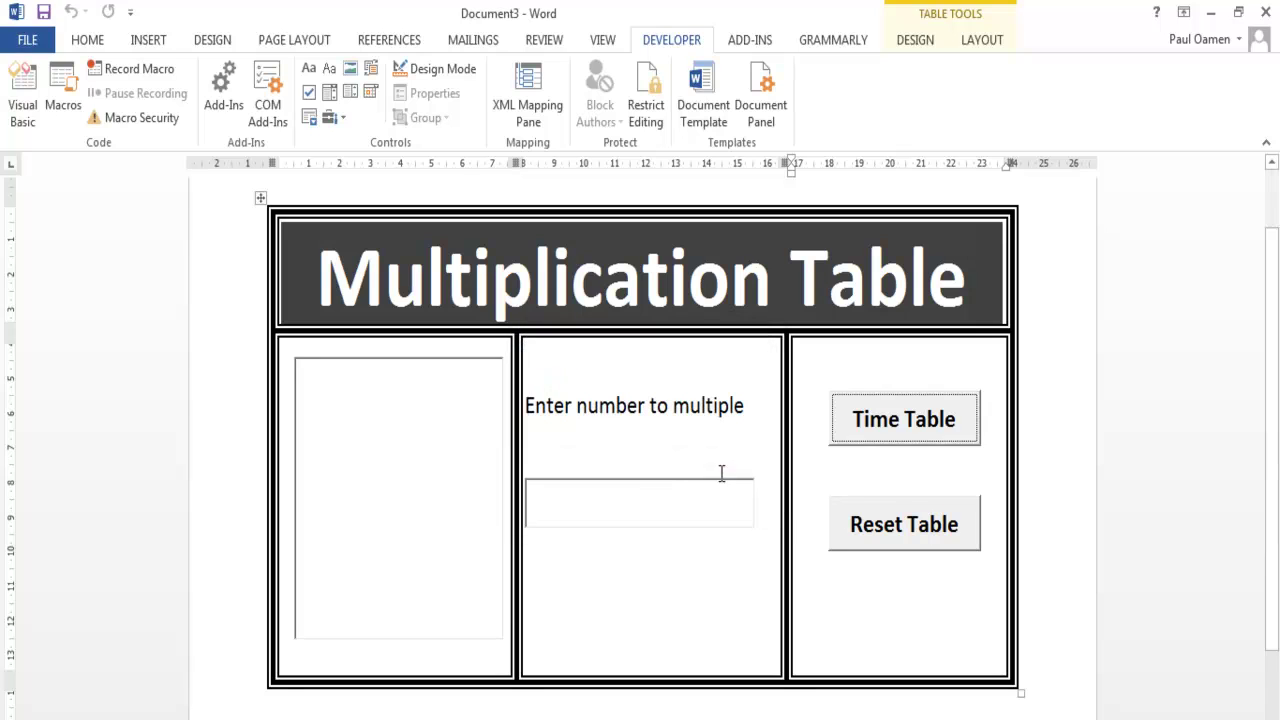
left_click(668, 503)
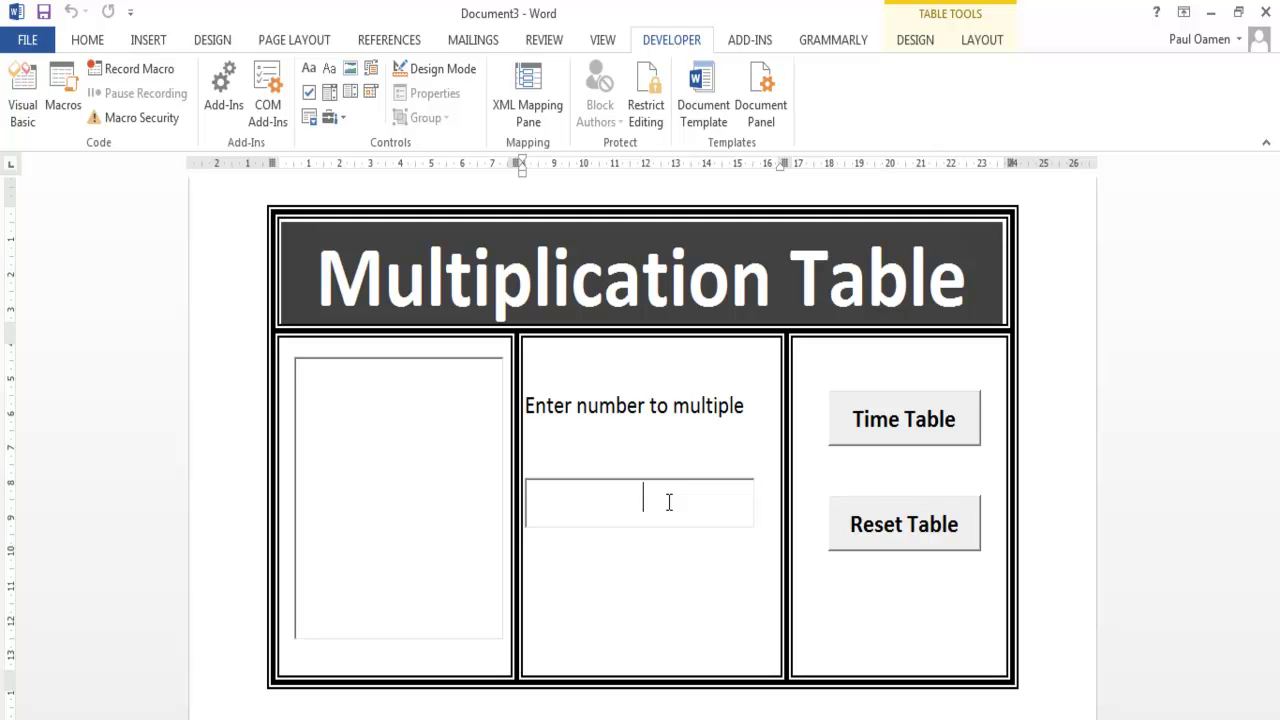
type("11")
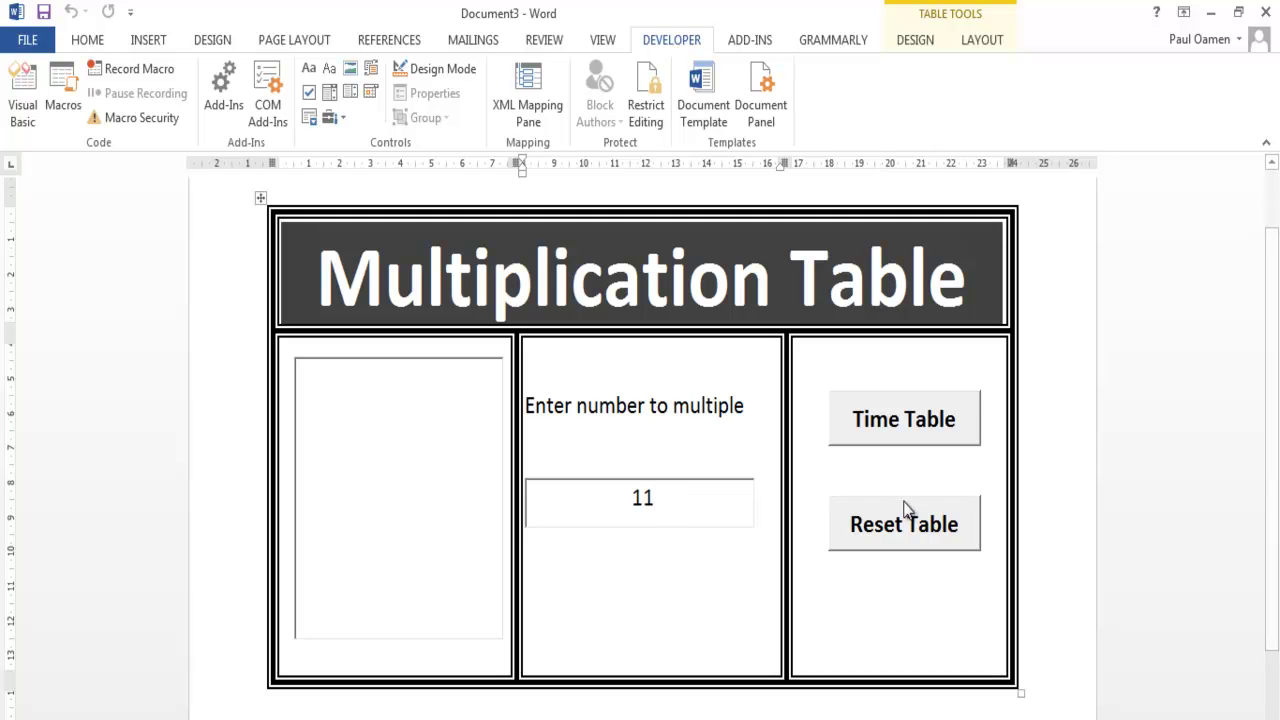
left_click(908, 429)
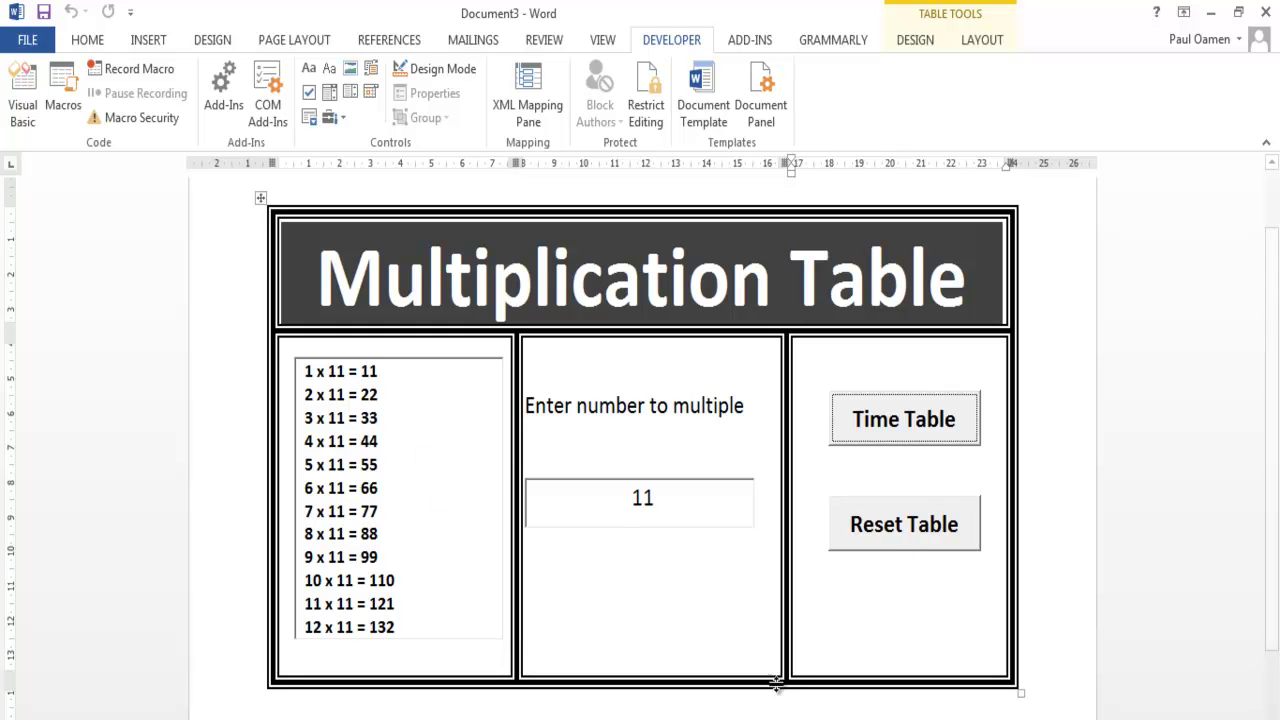
Step: Reset the form and generate the 5 times table
left_click(885, 539)
left_click(662, 511)
type("5")
left_click(876, 545)
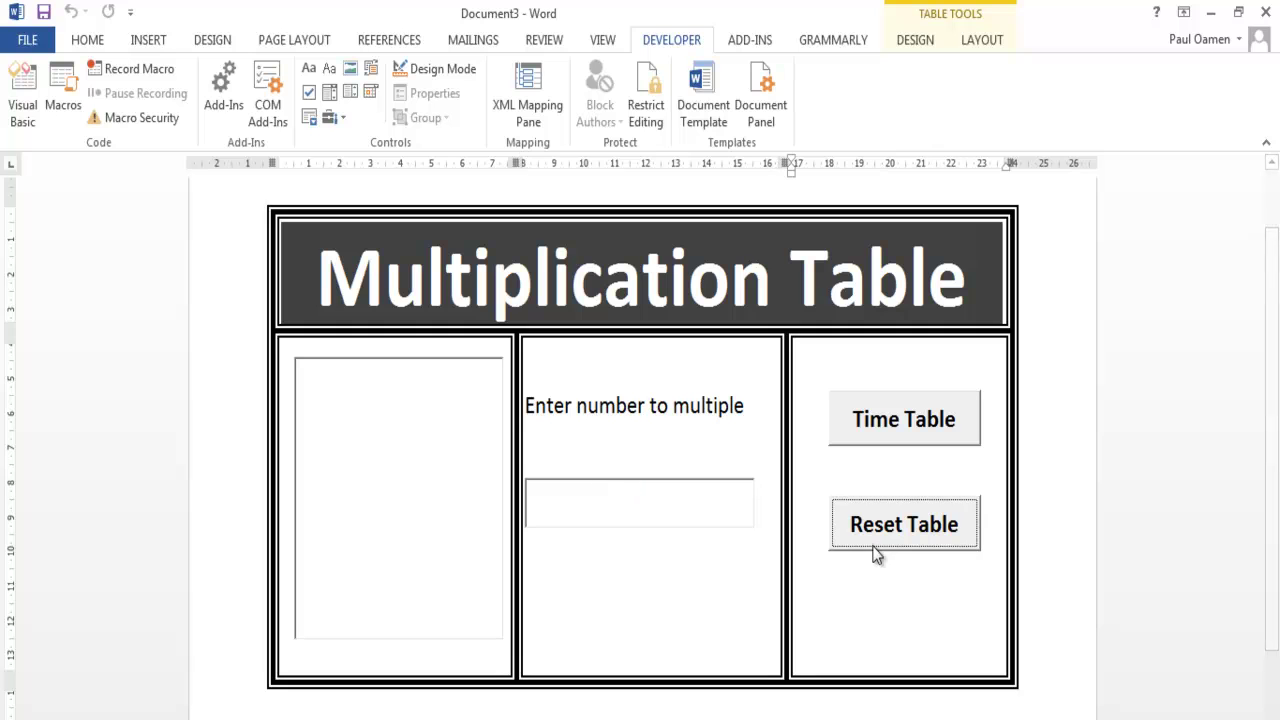
left_click(703, 523)
type("5")
left_click(862, 432)
Step: Reset, confirm the empty-box reminder appears again, then generate the 8 times table
left_click_drag(752, 503, 615, 507)
type("7")
left_click(893, 532)
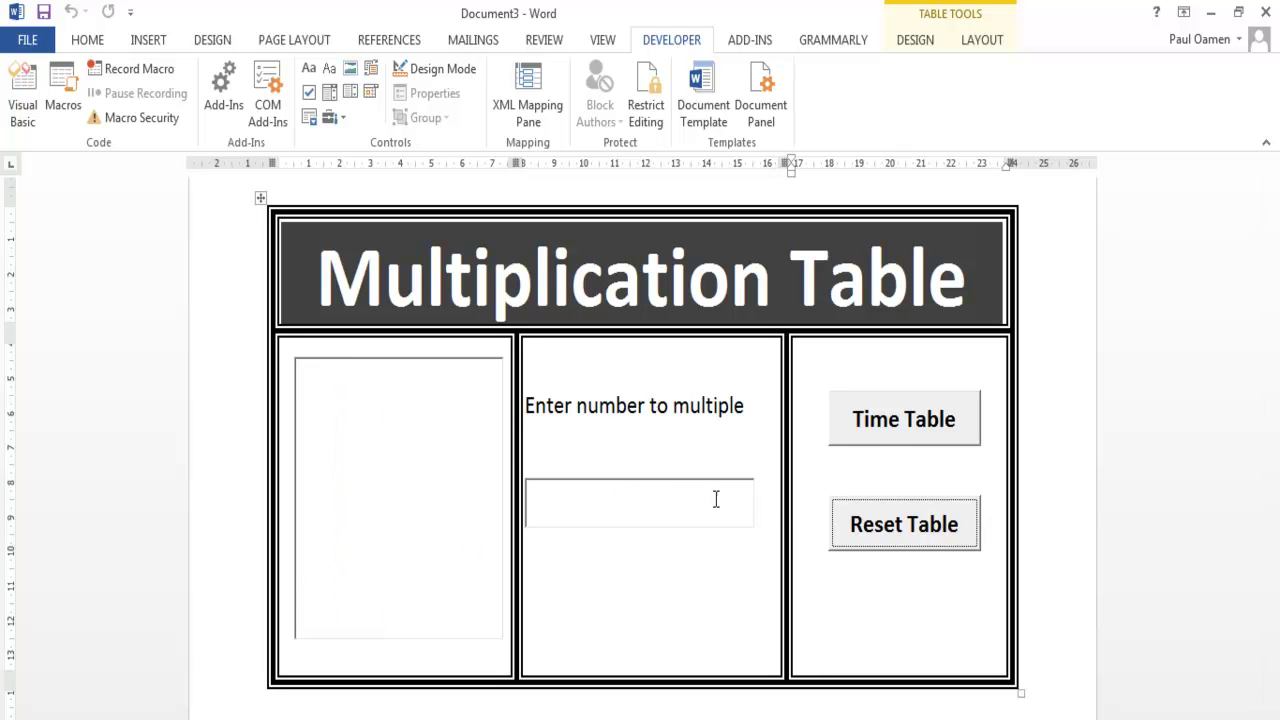
left_click(879, 437)
left_click(718, 476)
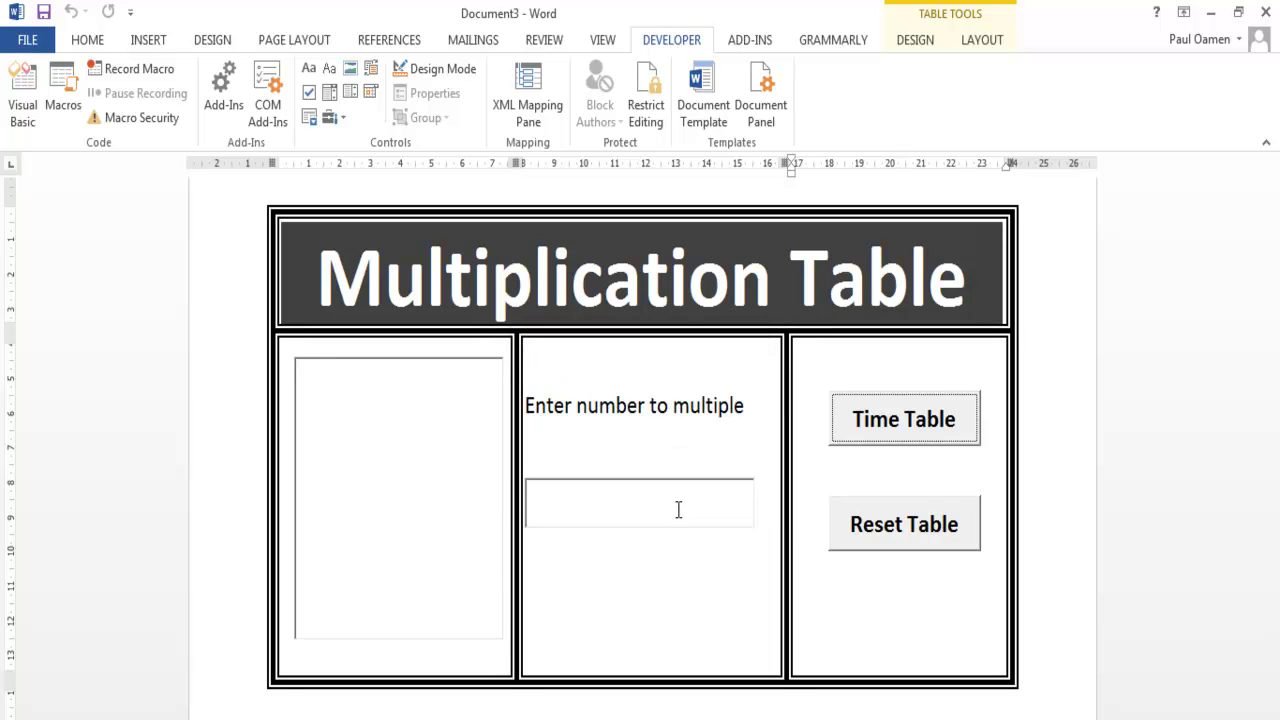
type("8")
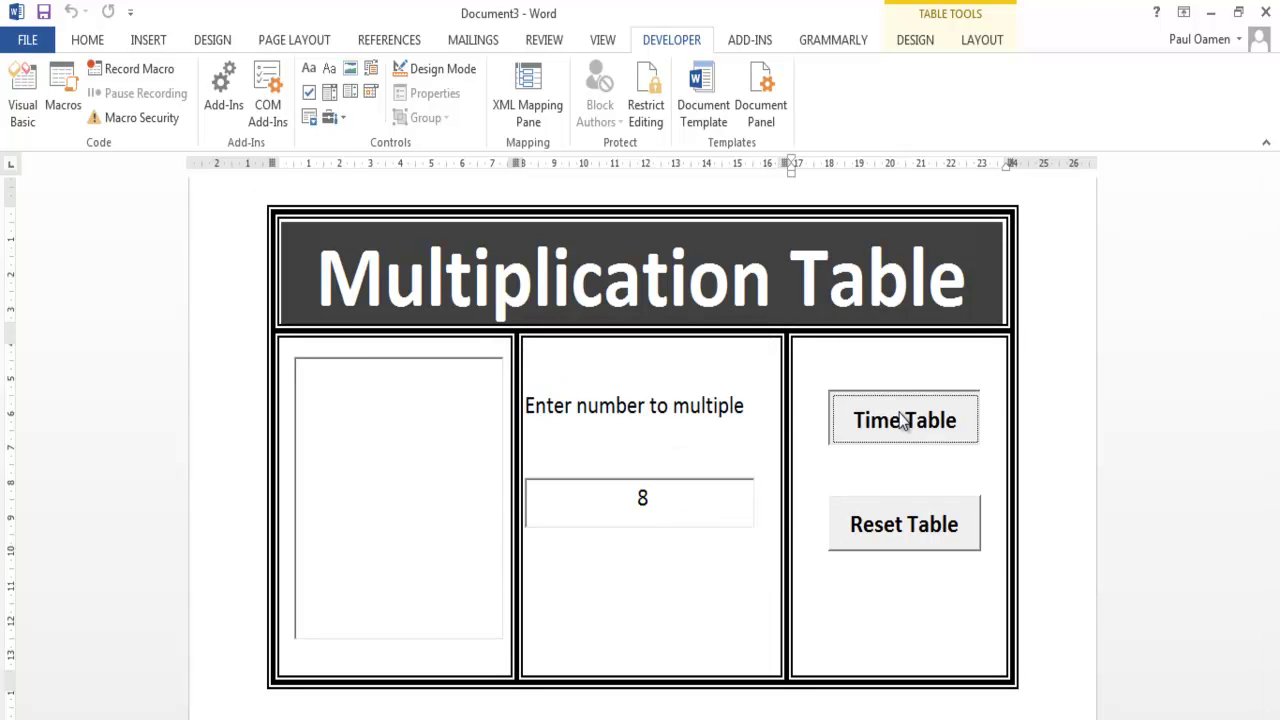
left_click(903, 420)
Step: Replace 8 with 7 and generate the 7 times table
double_click(642, 498)
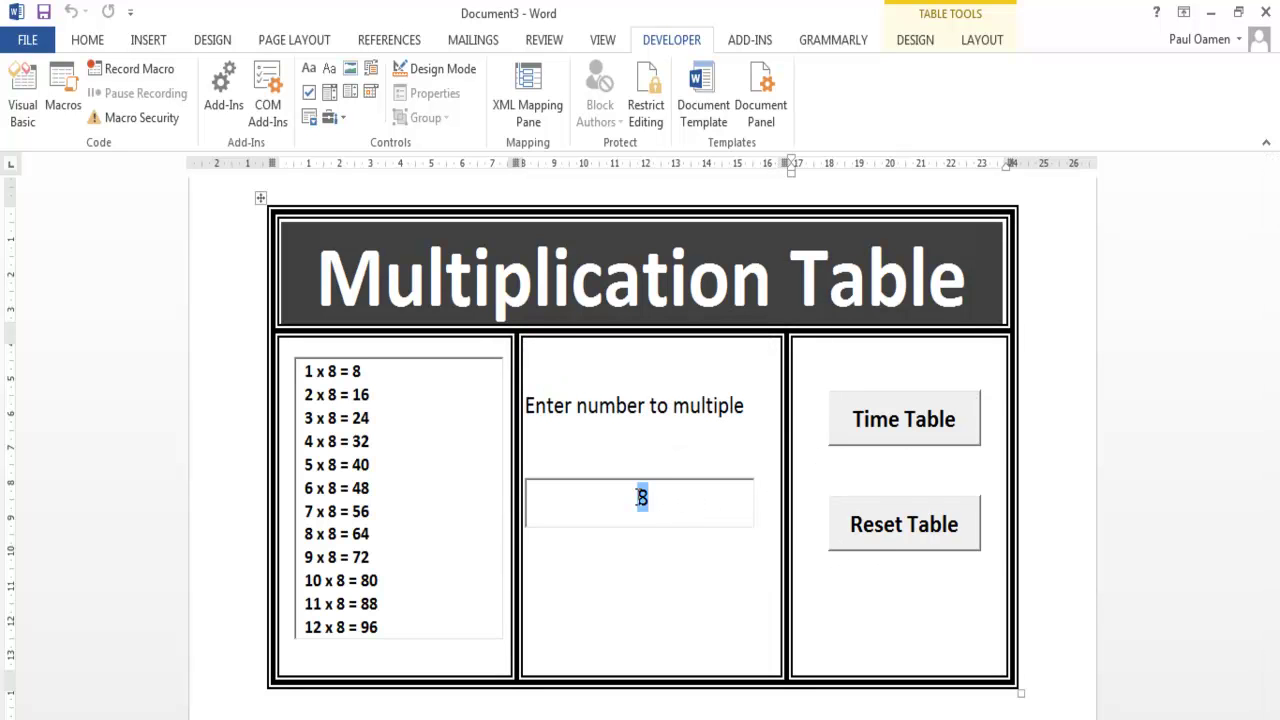
type("7")
left_click(928, 425)
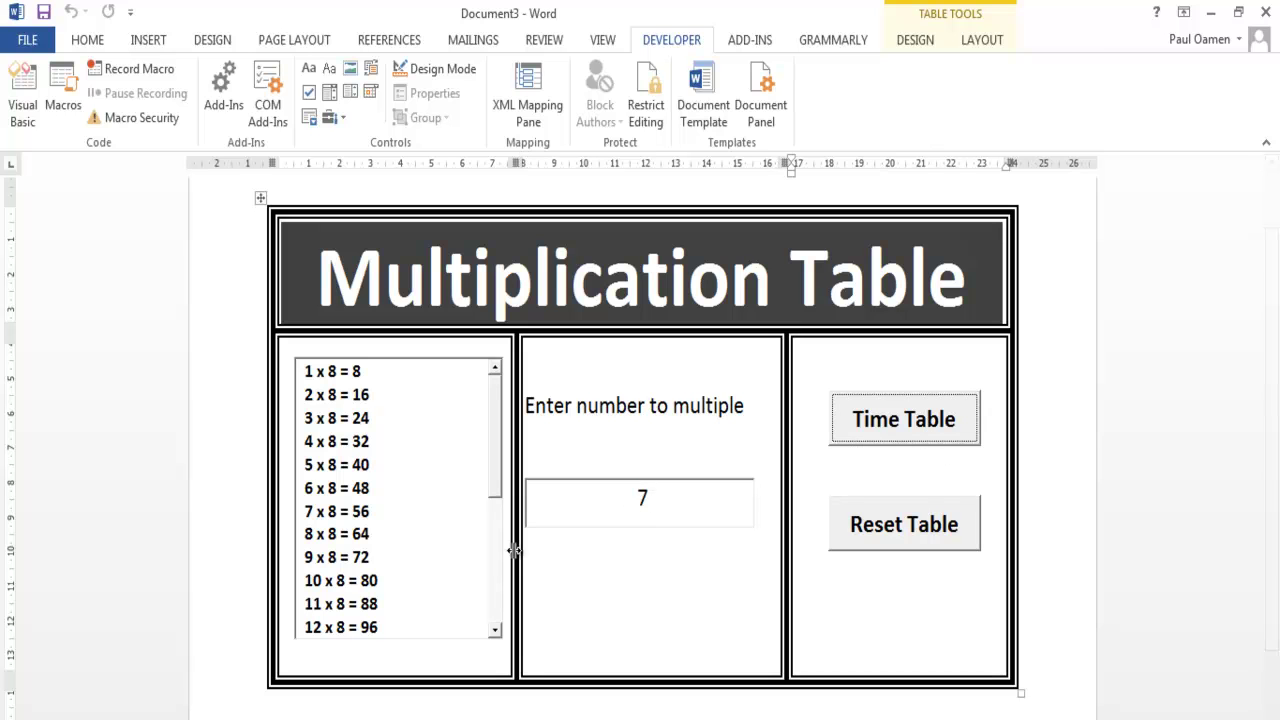
left_click_drag(497, 491, 510, 562)
double_click(644, 505)
Step: Enter 12 and generate the 12 times table
type("12")
left_click(896, 430)
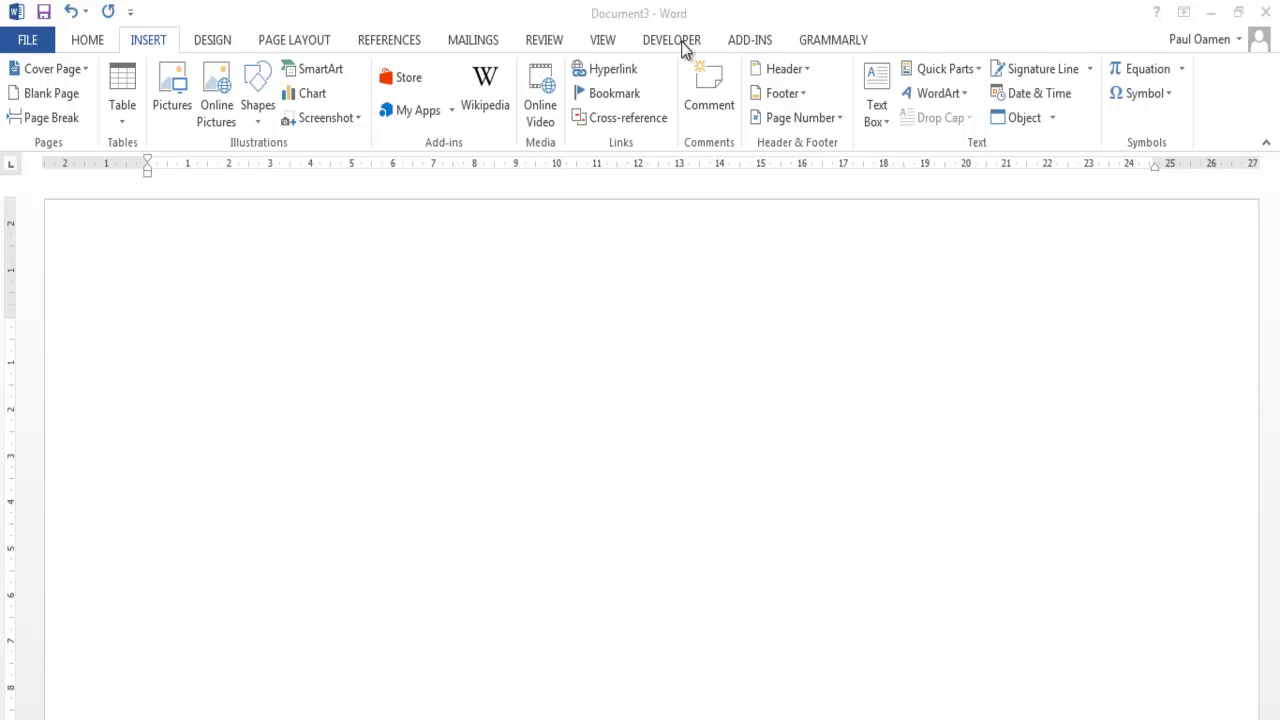
left_click(35, 52)
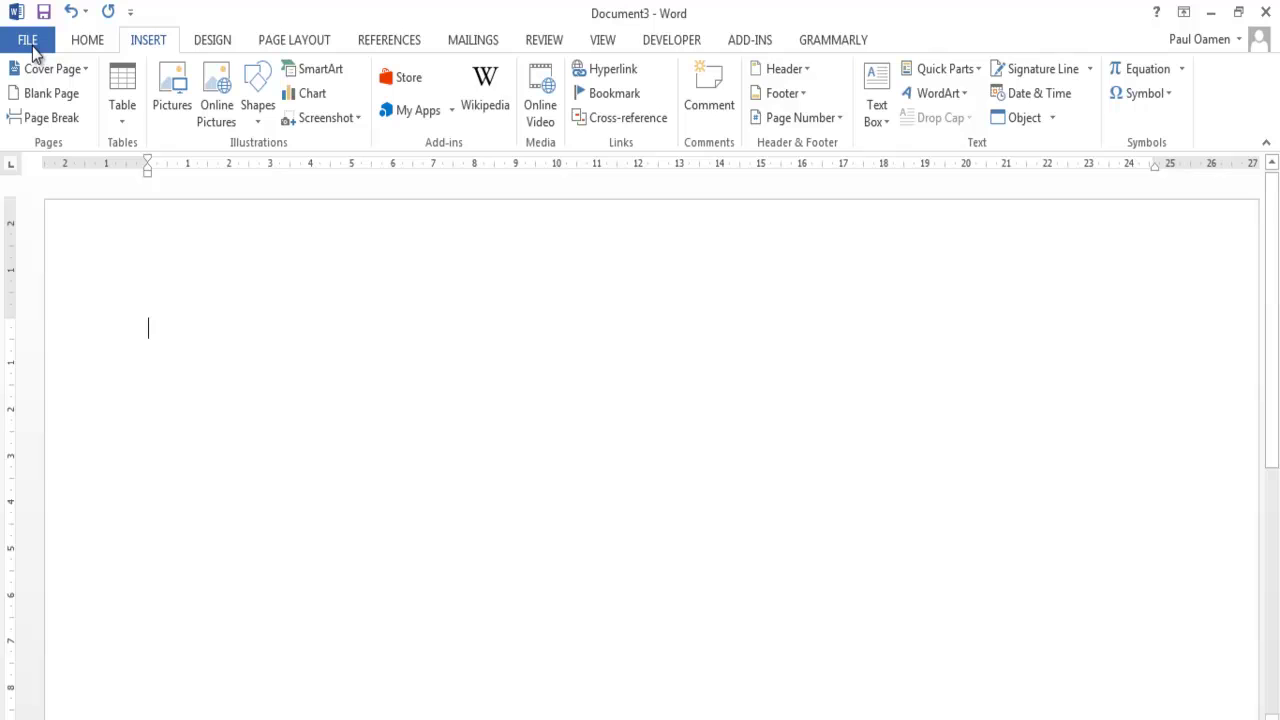
left_click(32, 46)
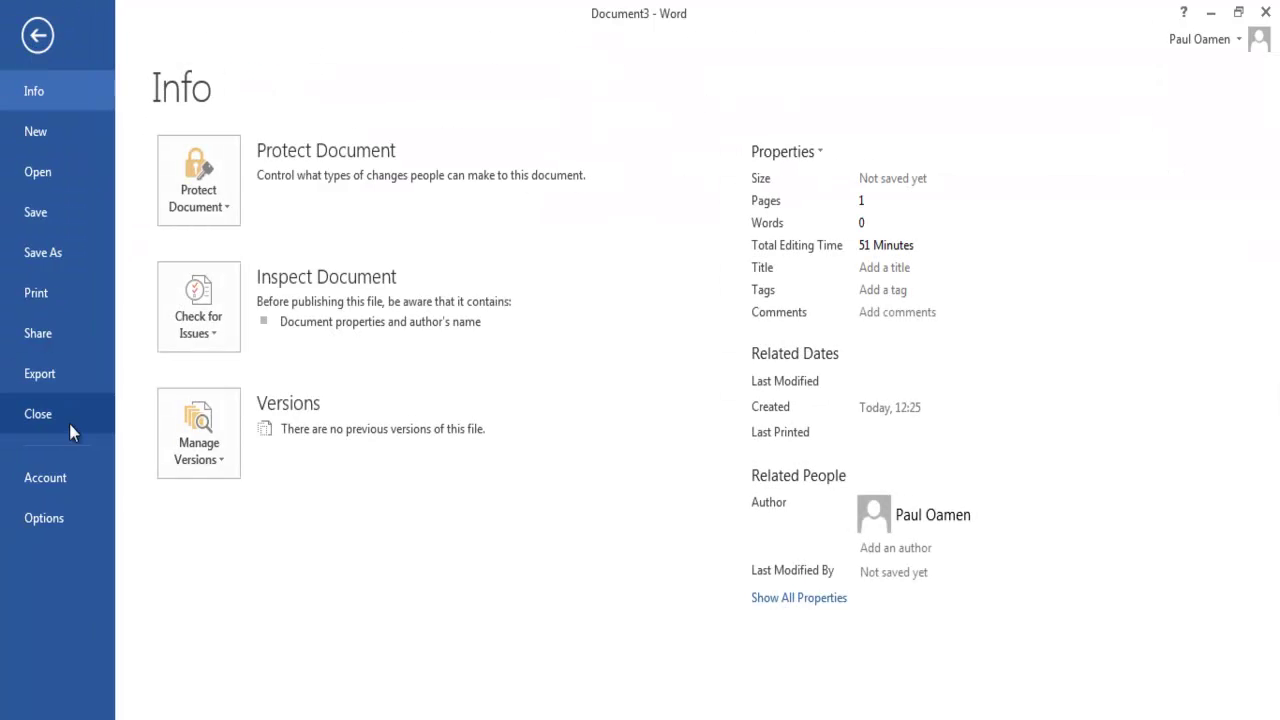
left_click(50, 520)
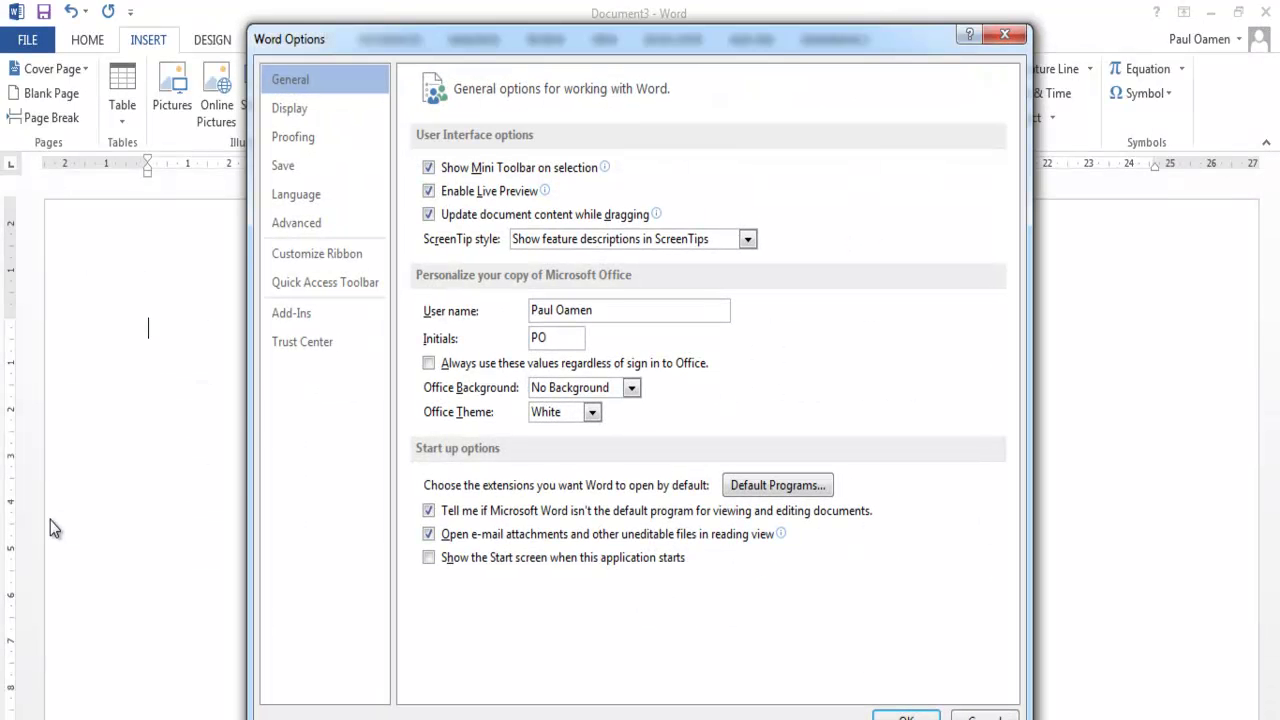
left_click(297, 257)
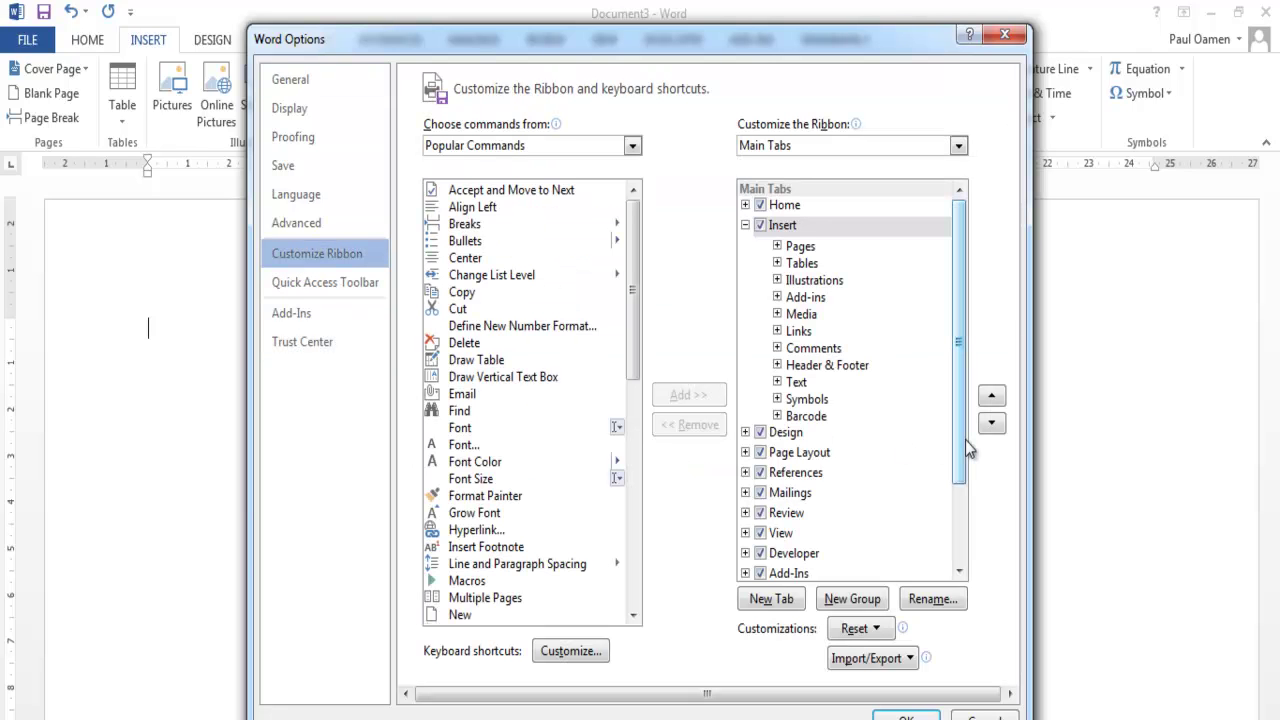
left_click_drag(959, 463, 957, 545)
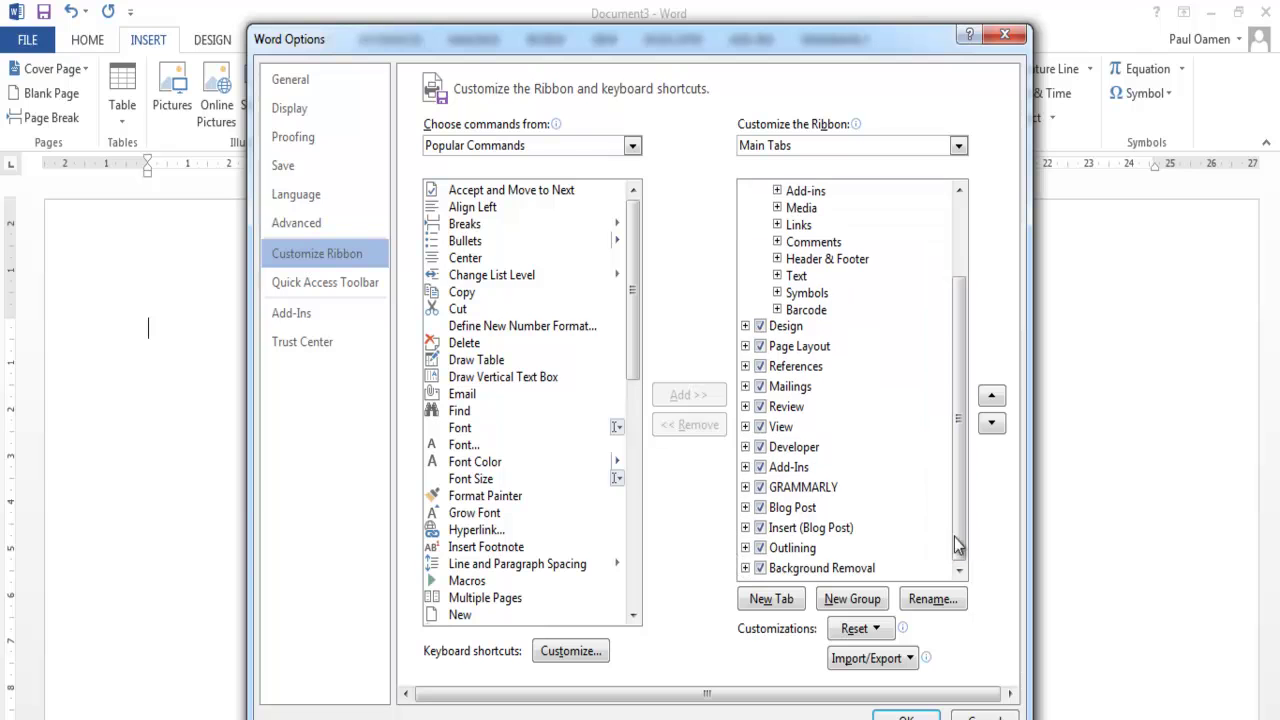
left_click(766, 448)
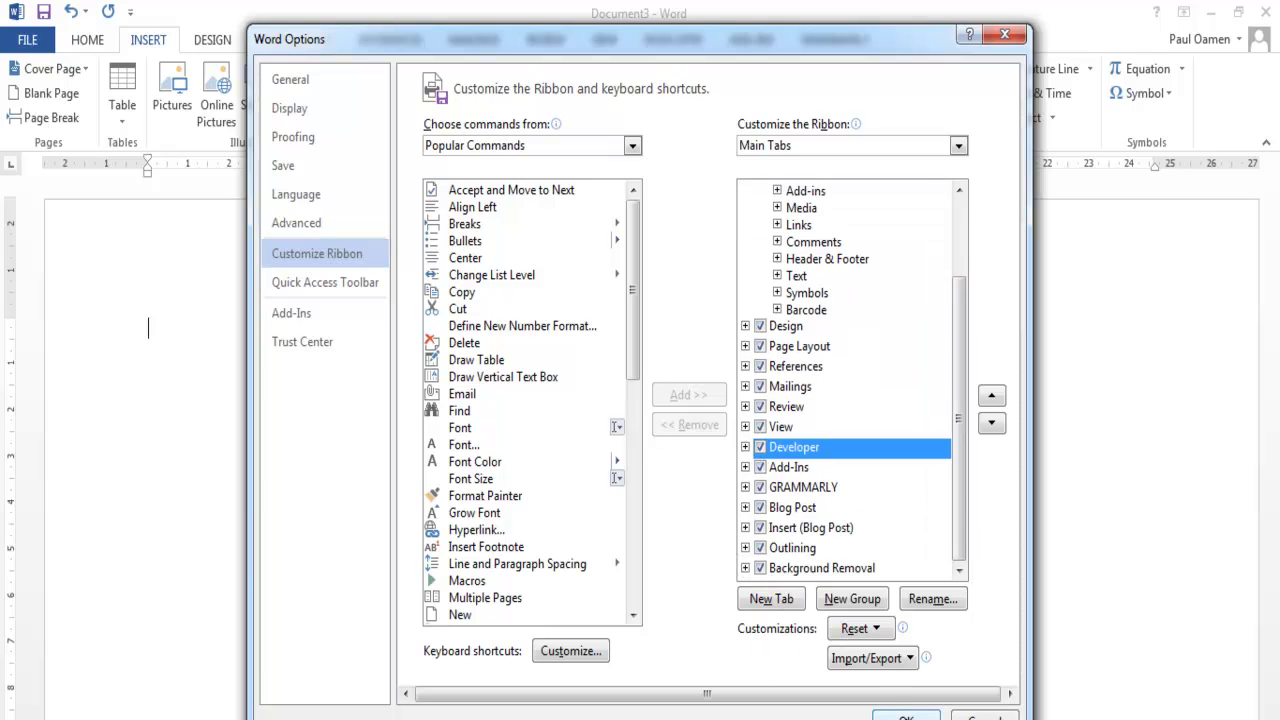
left_click(905, 716)
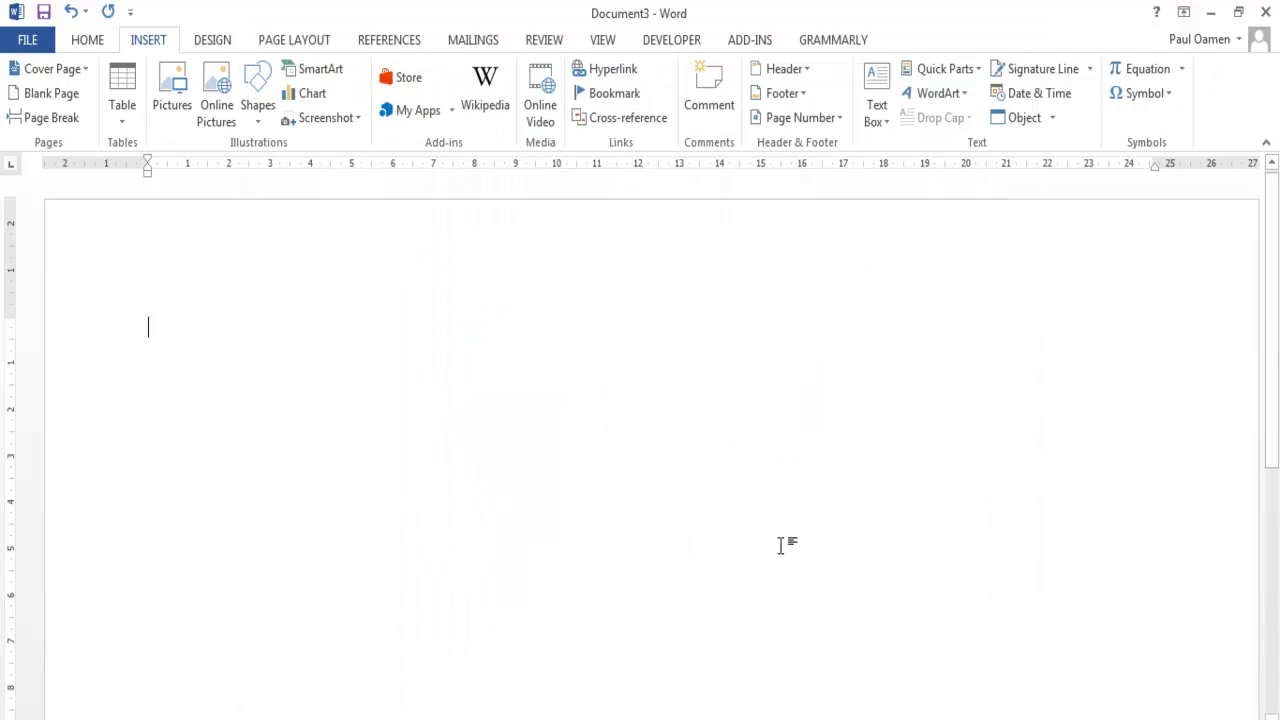
Step: Insert a 3-column, 2-row table and merge its first row into one cell
left_click(131, 78)
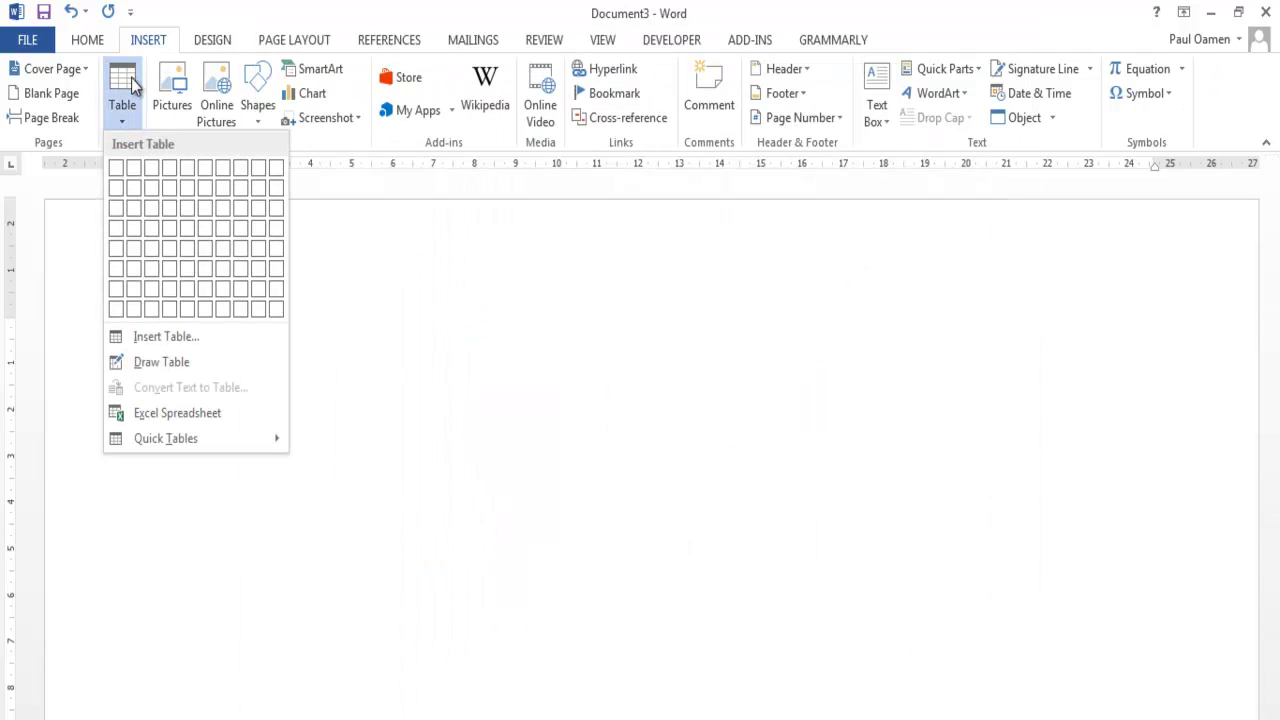
left_click(154, 186)
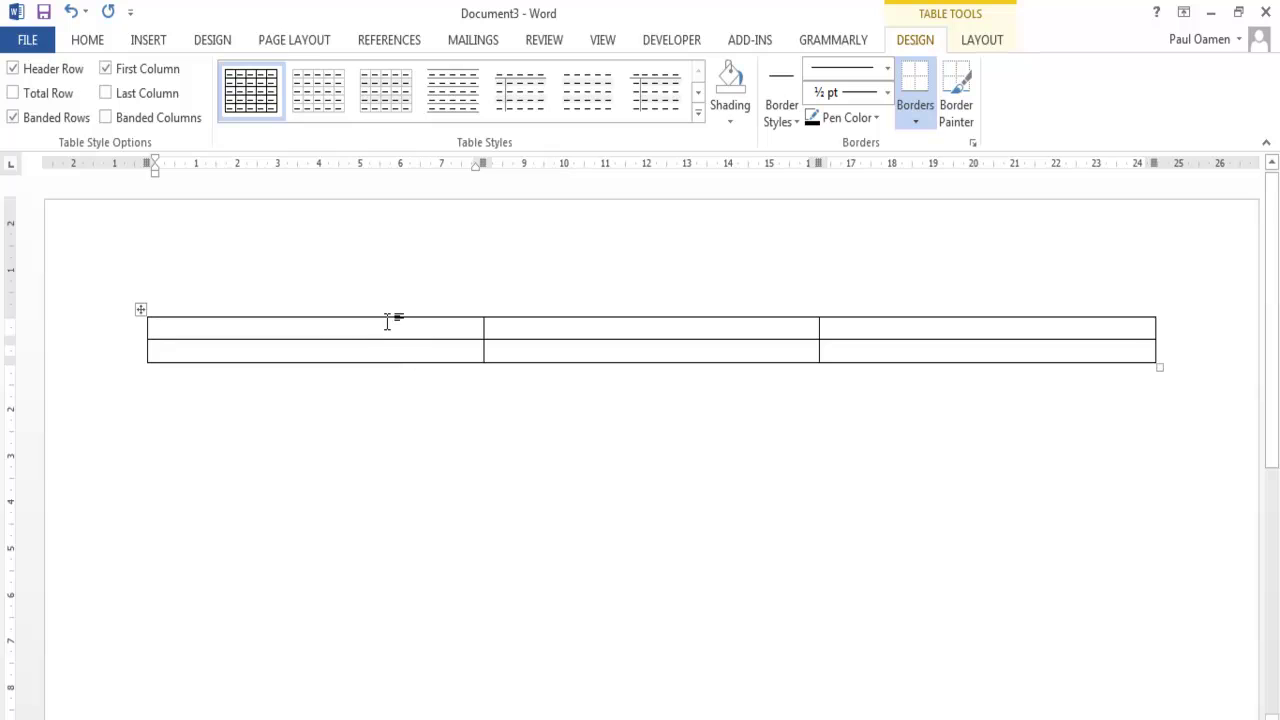
left_click_drag(197, 335, 994, 331)
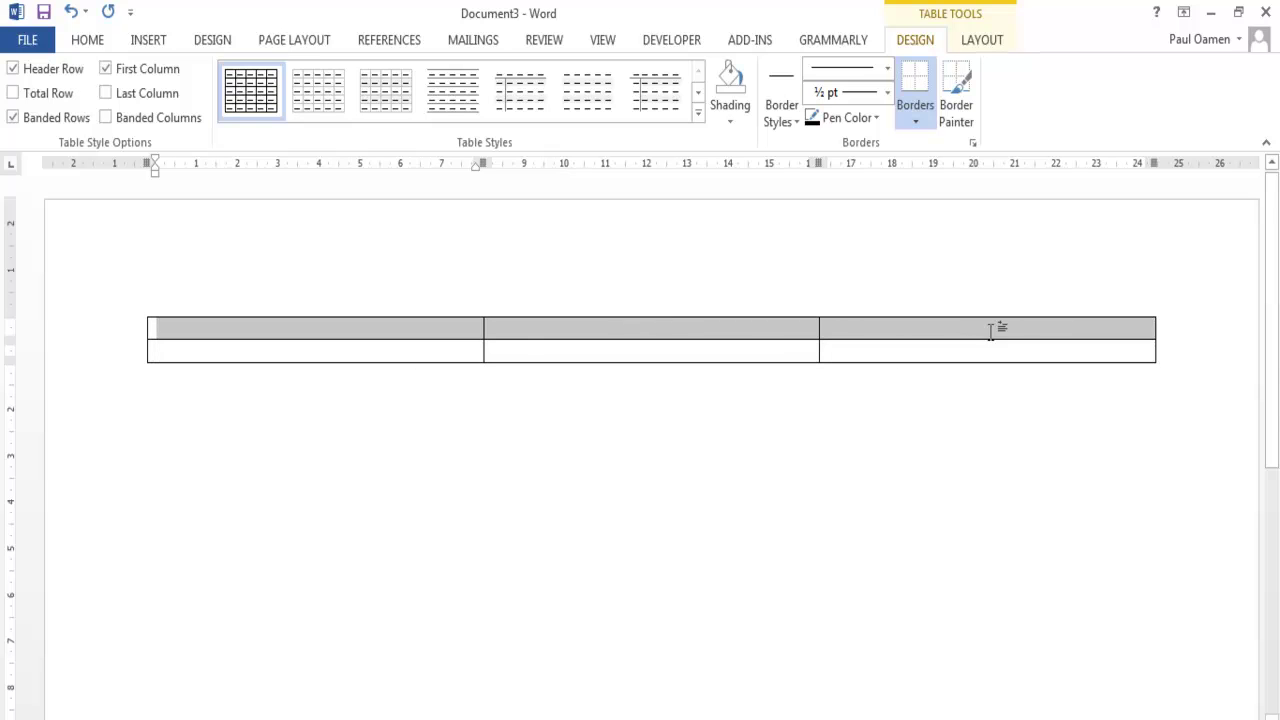
left_click(384, 347)
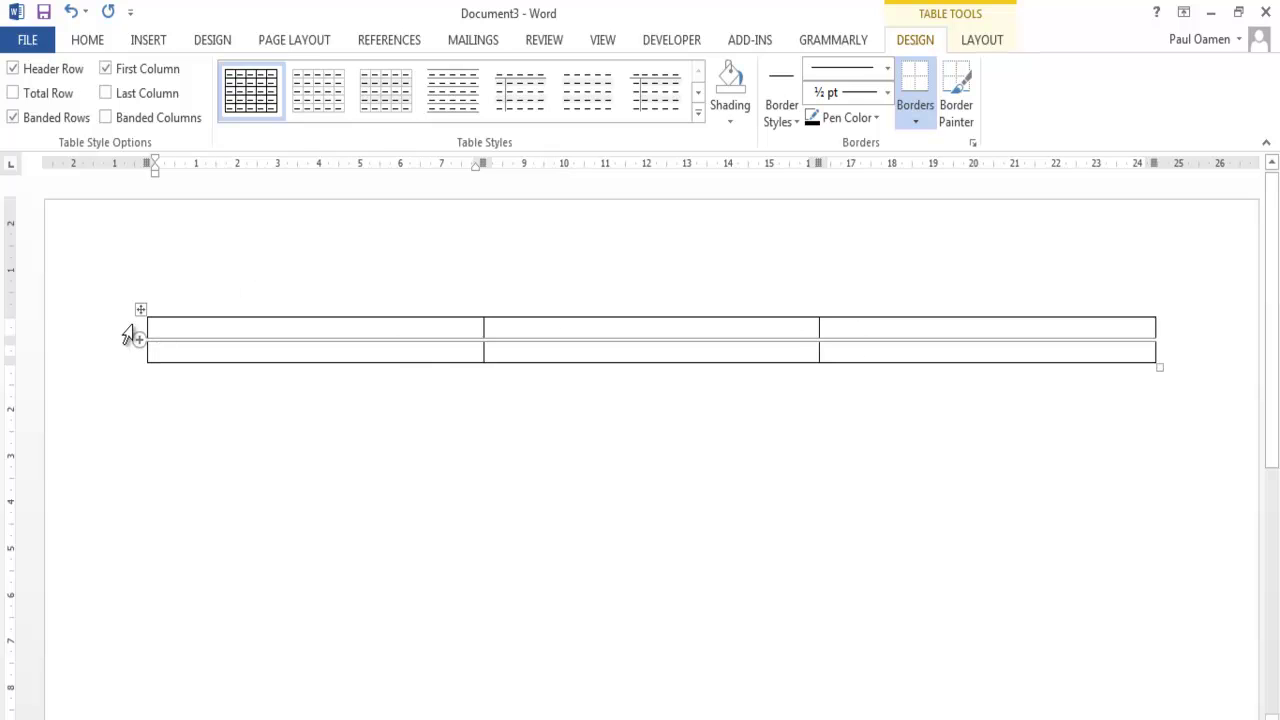
left_click(157, 334)
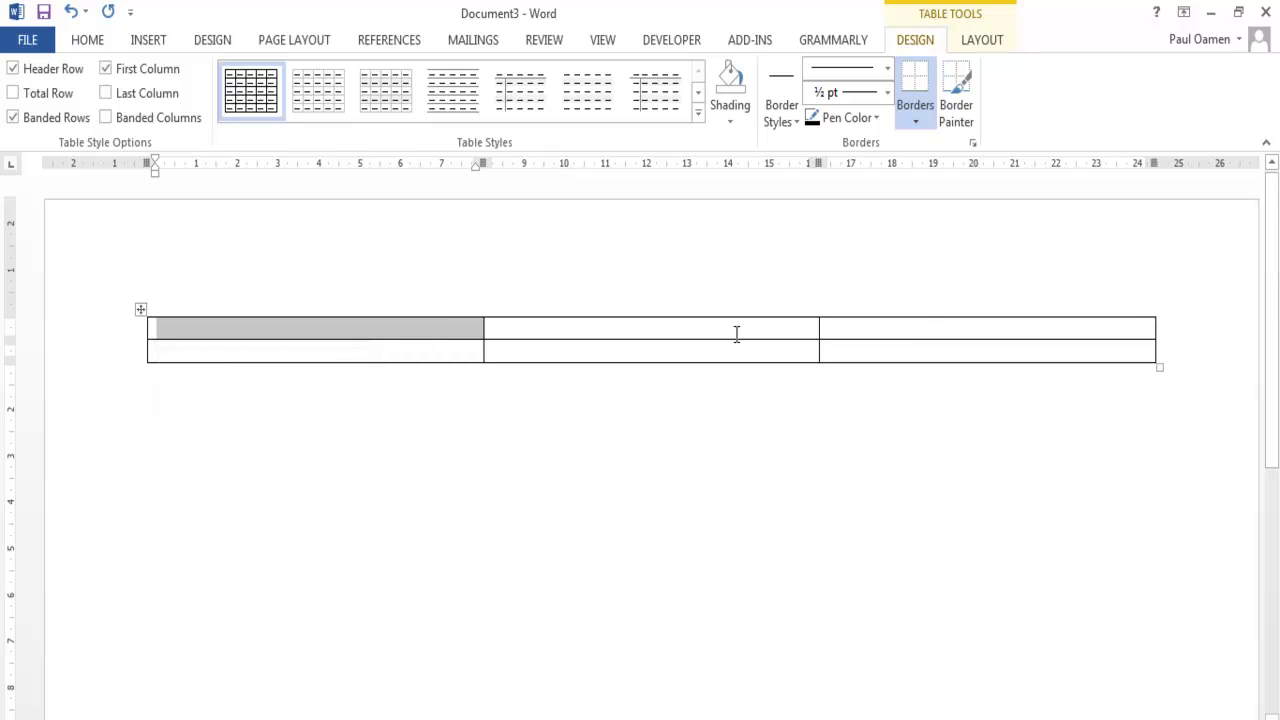
left_click_drag(935, 335, 374, 309)
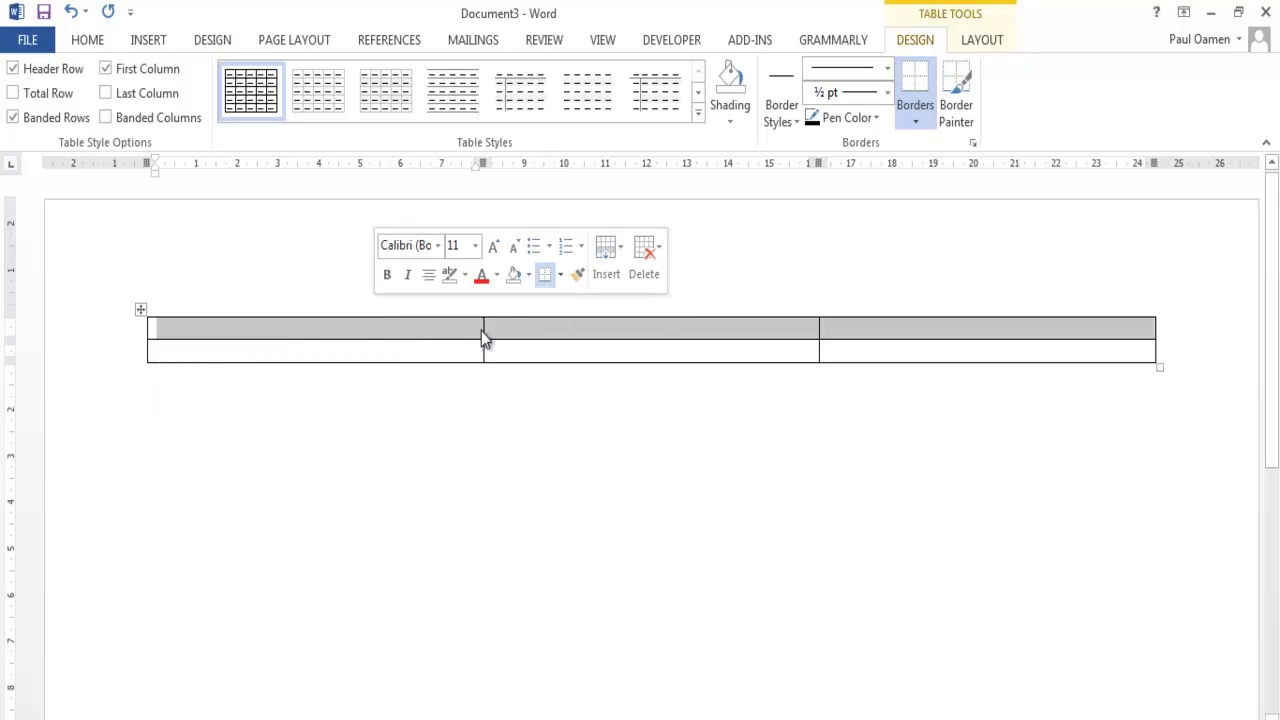
right_click(571, 337)
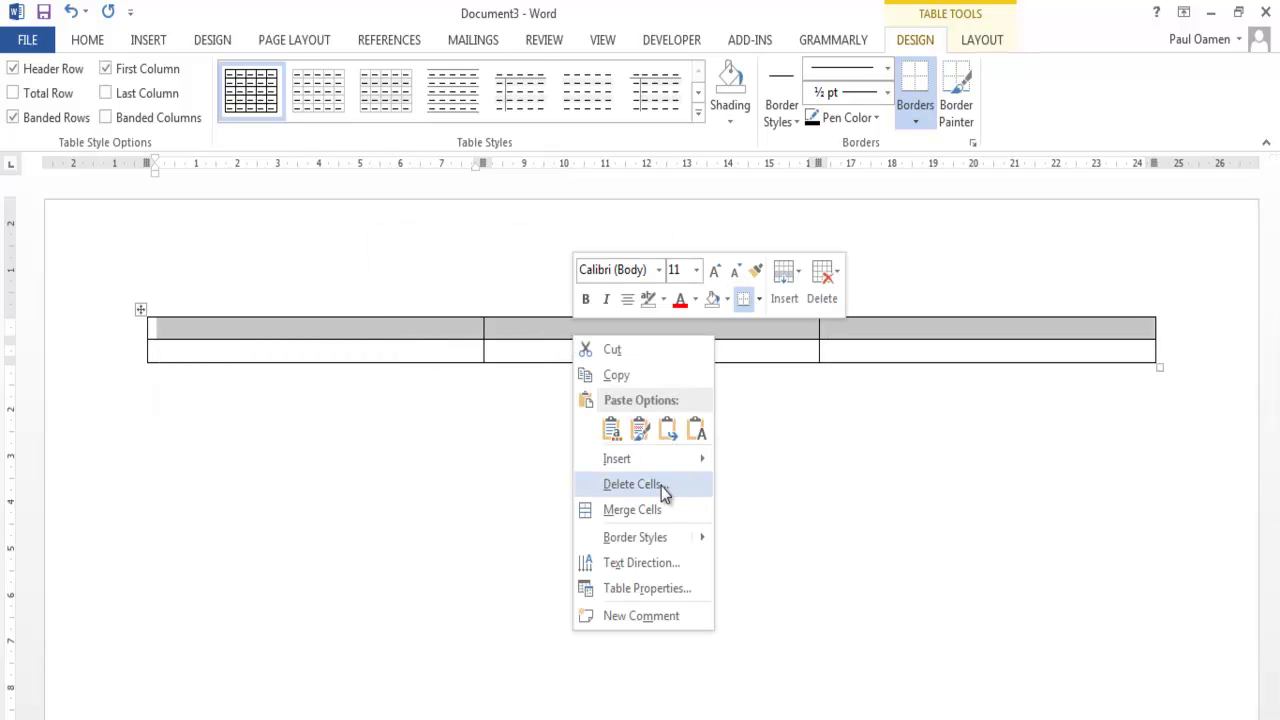
left_click(652, 514)
Step: Make the table's second row taller with a blank line in its third cell
left_click(851, 358)
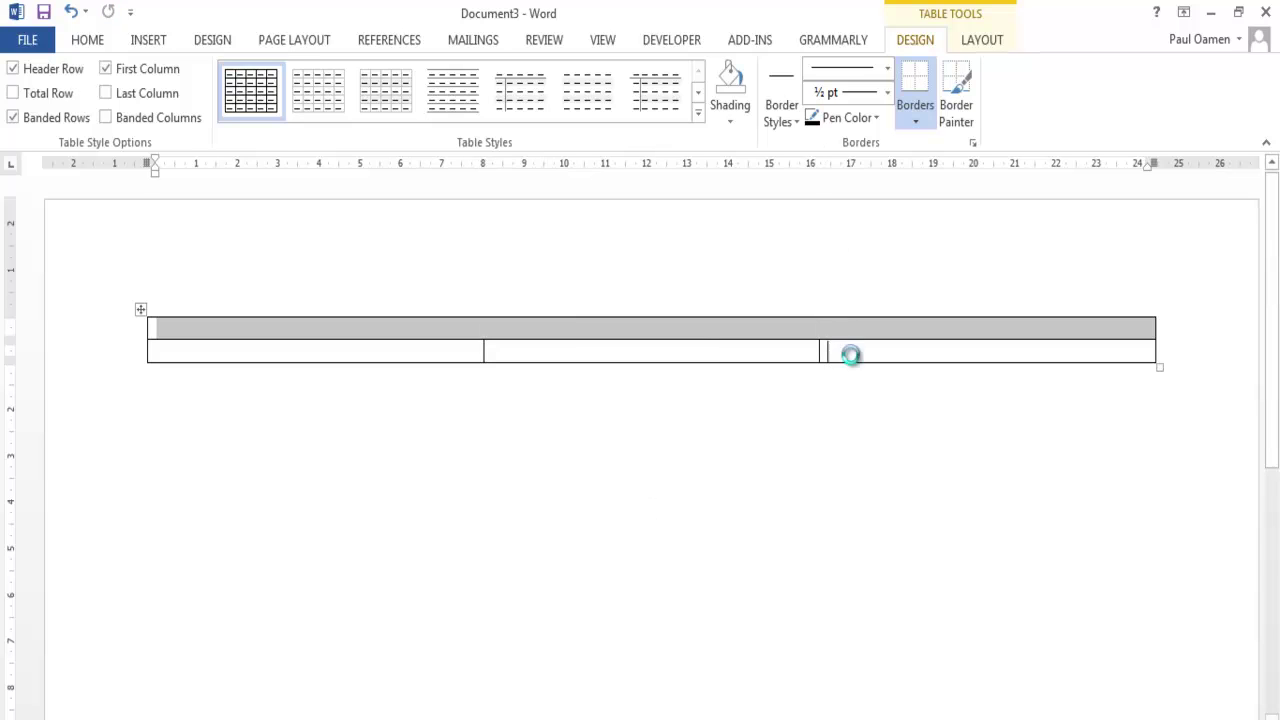
key("Return")
key("Return")
key("Return")
key("Return")
key("Return")
key("Return")
key("Return")
key("Return")
key("Return")
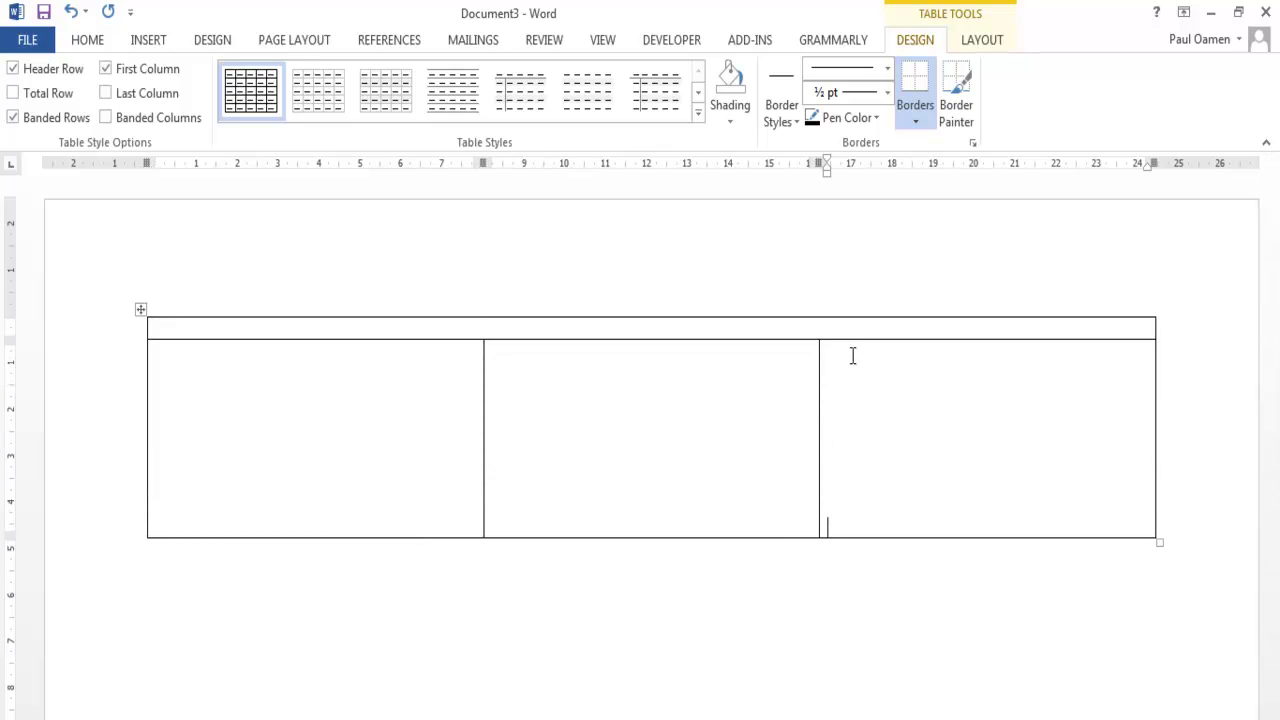
left_click(400, 378)
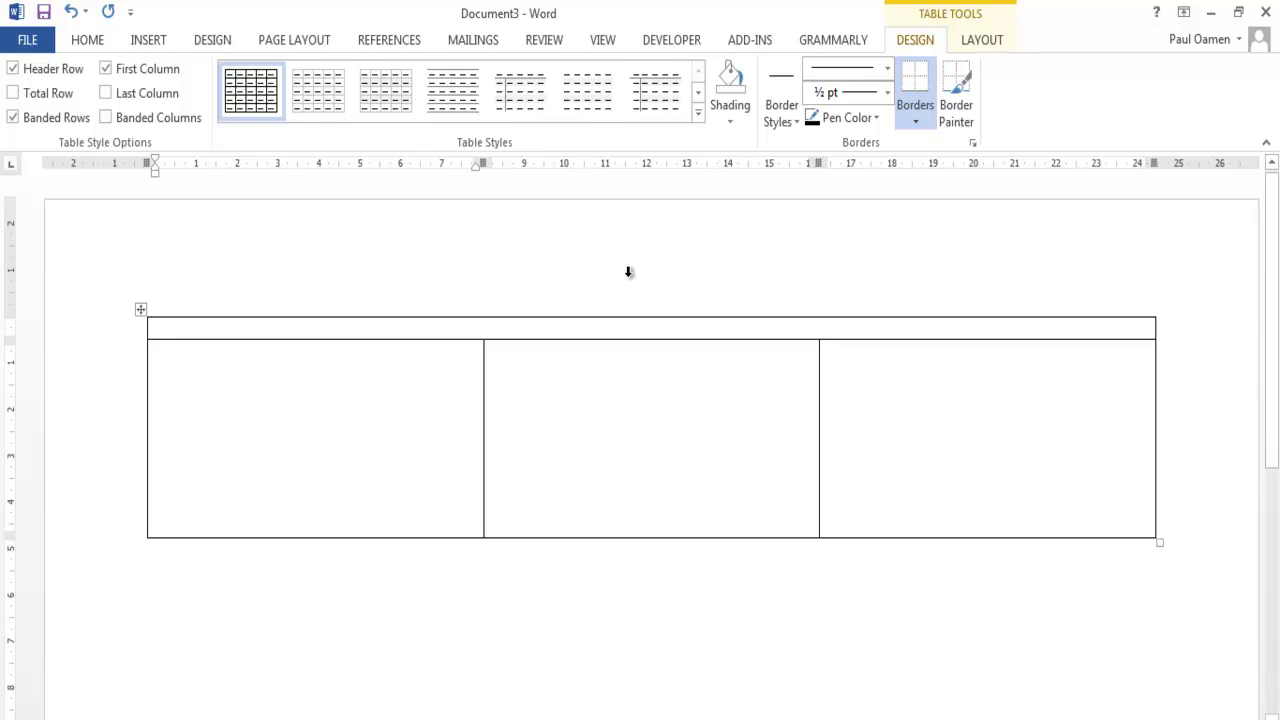
left_click_drag(821, 288, 820, 337)
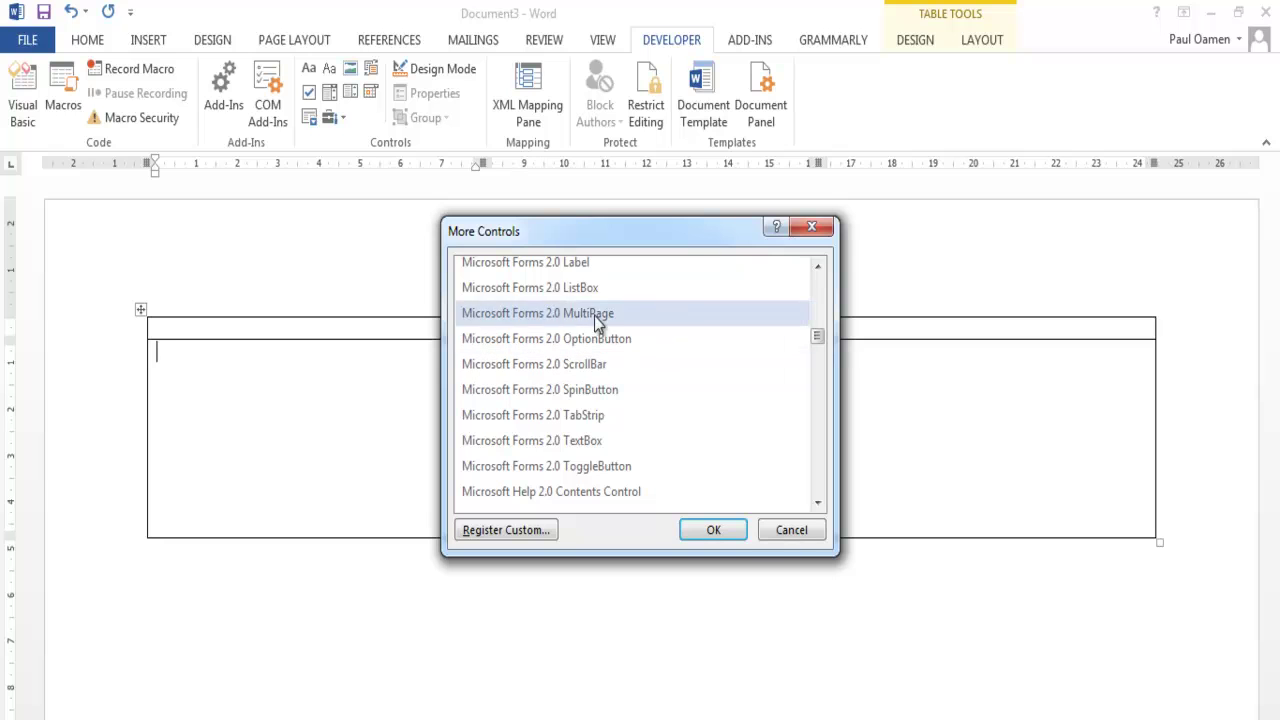
Step: Insert a Microsoft Forms 2.0 ListBox into the first lower cell and widen it
left_click(555, 290)
left_click(714, 528)
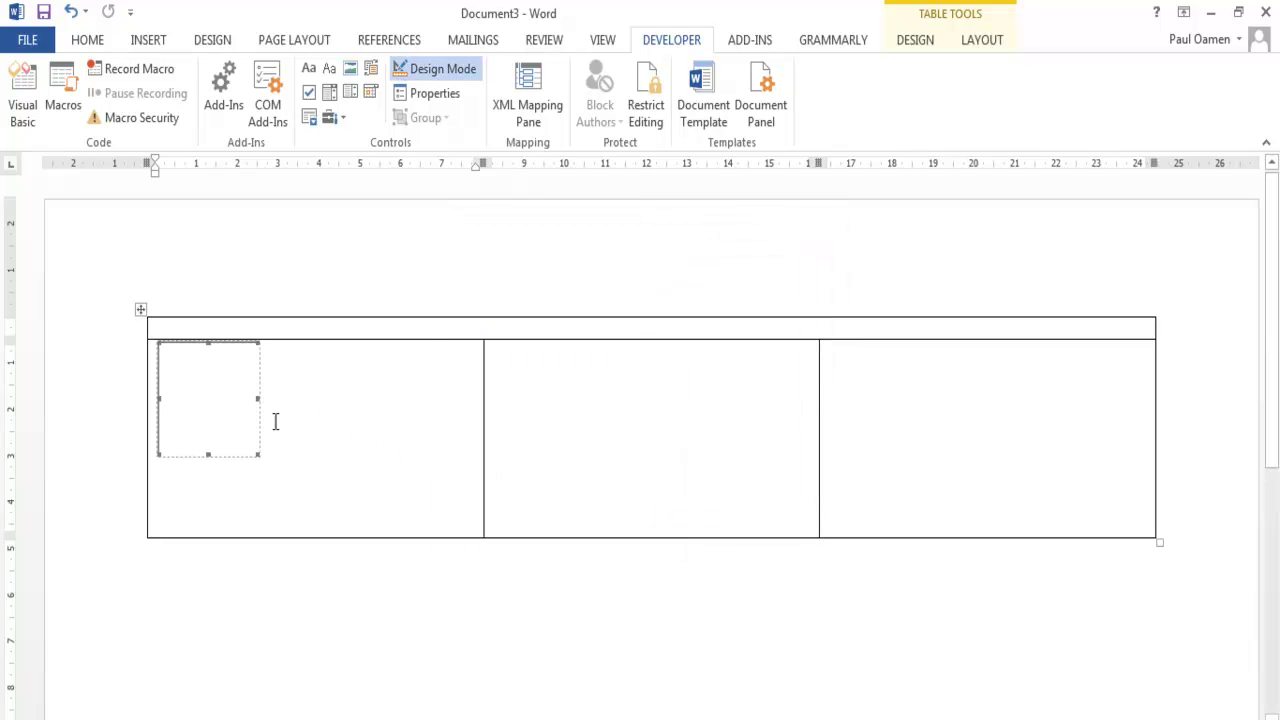
left_click_drag(258, 451, 358, 452)
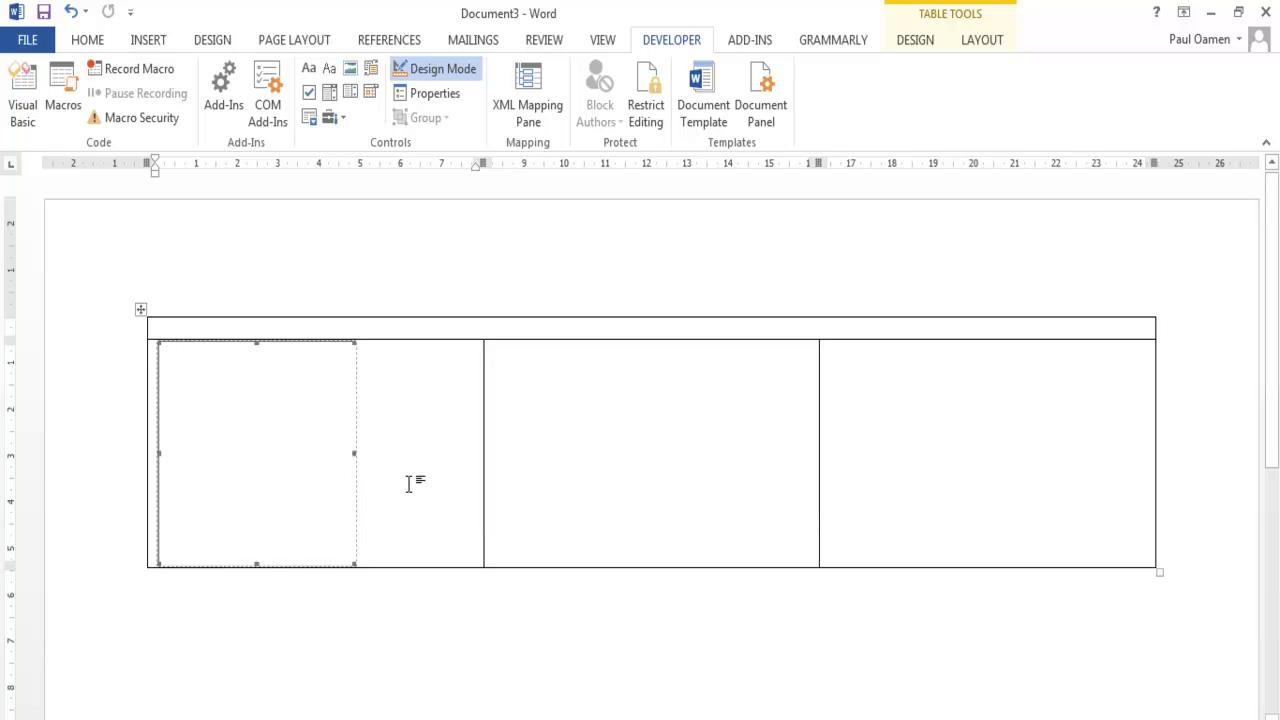
left_click(1071, 491)
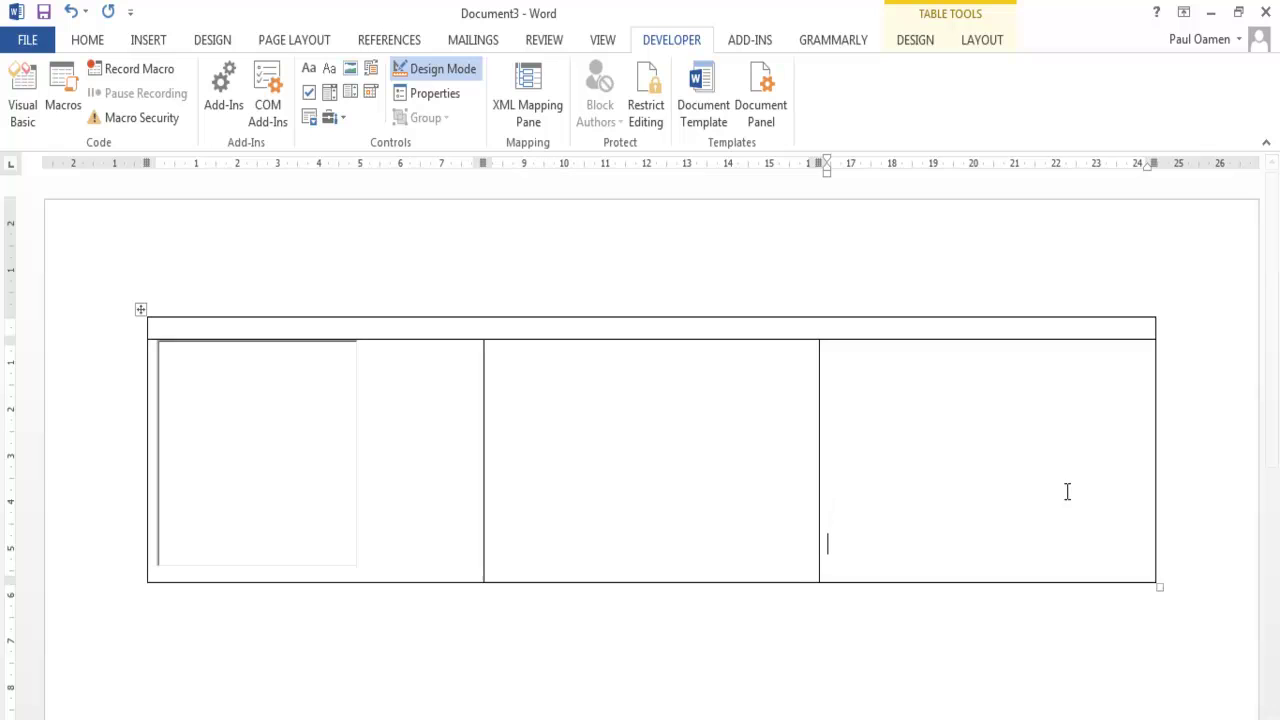
key("Return")
left_click(345, 456)
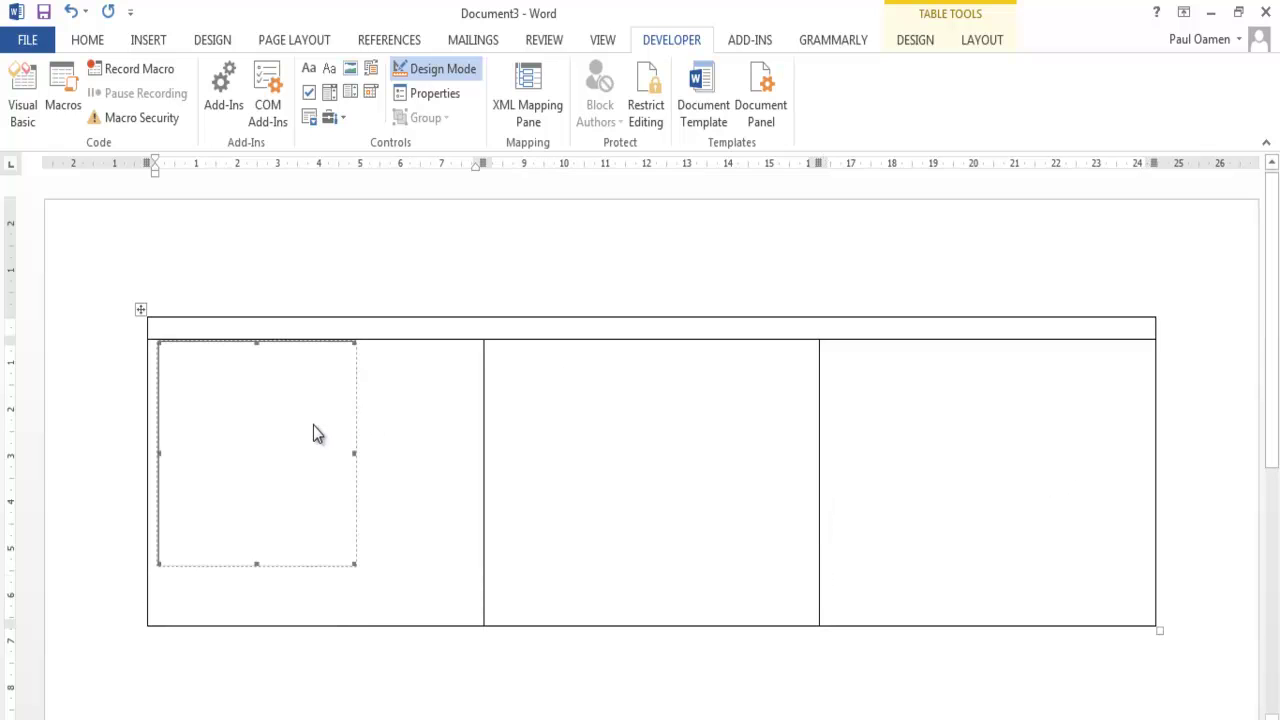
left_click(406, 394)
Step: Widen the list box toward the cell edge and stretch it much taller
left_click(357, 478)
left_click_drag(357, 452, 436, 452)
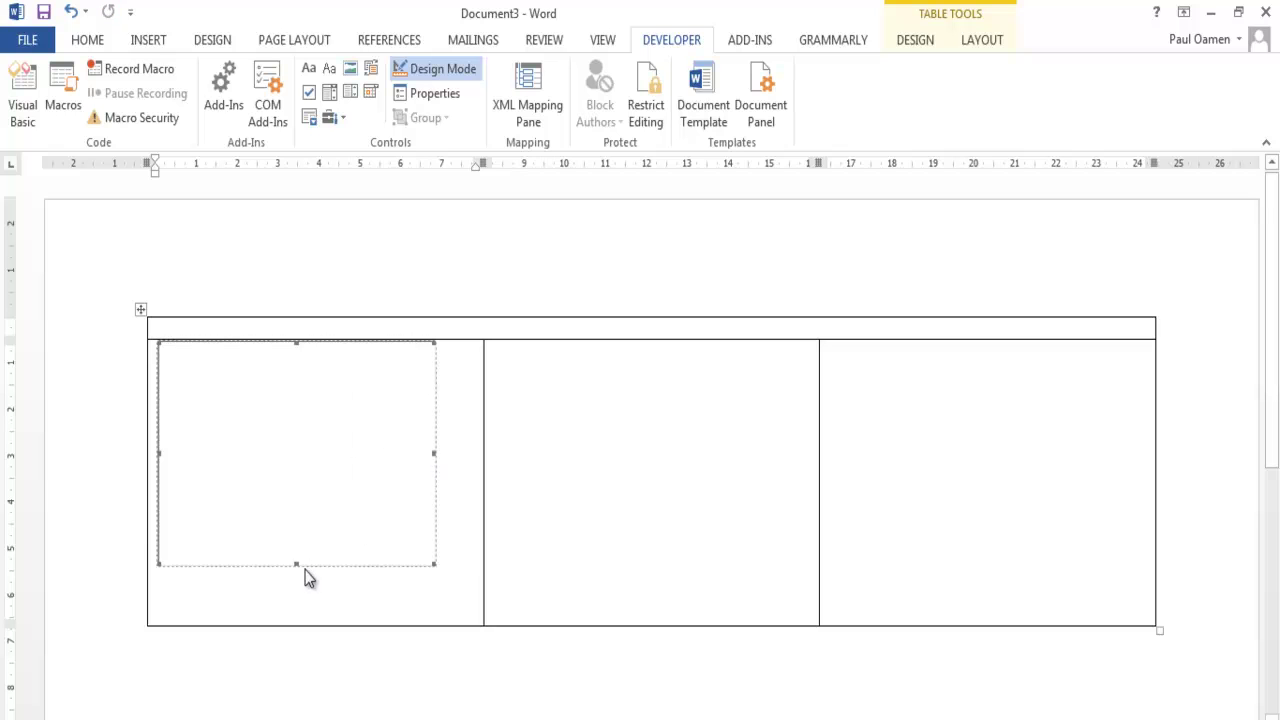
left_click(1078, 522)
key("Return")
key("Return")
key("Return")
key("Return")
left_click(298, 523)
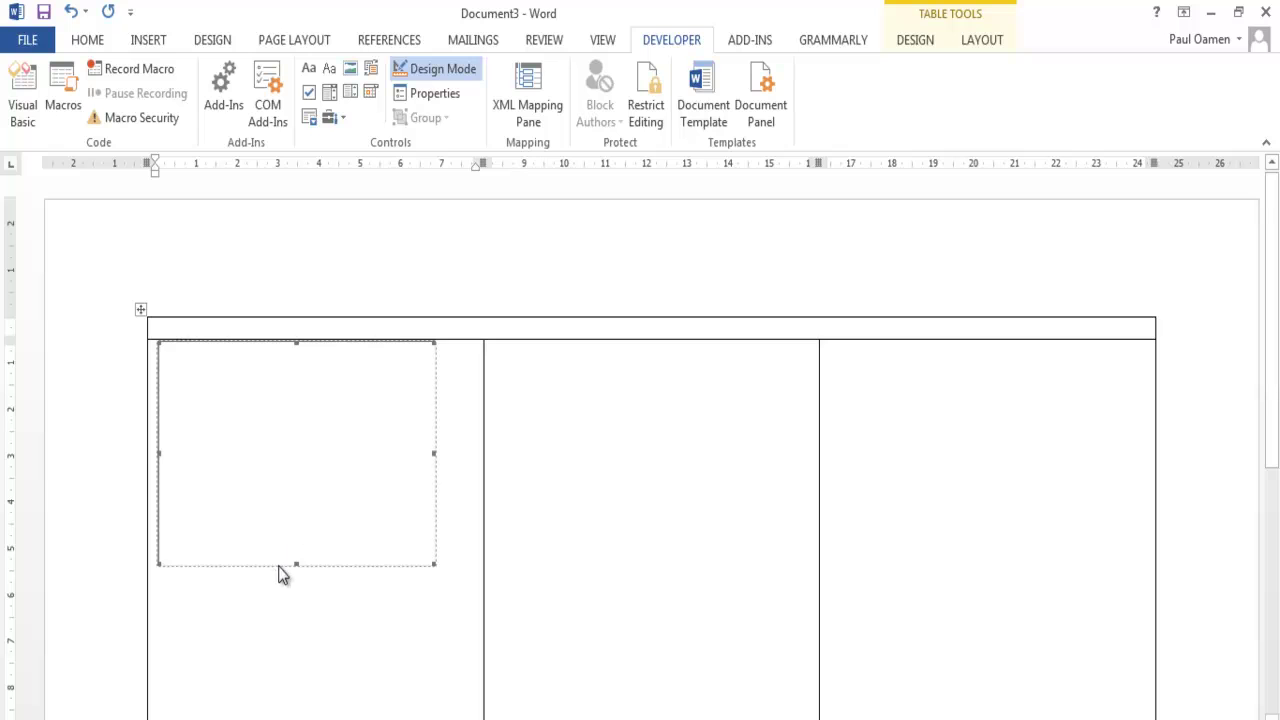
left_click_drag(294, 567, 291, 672)
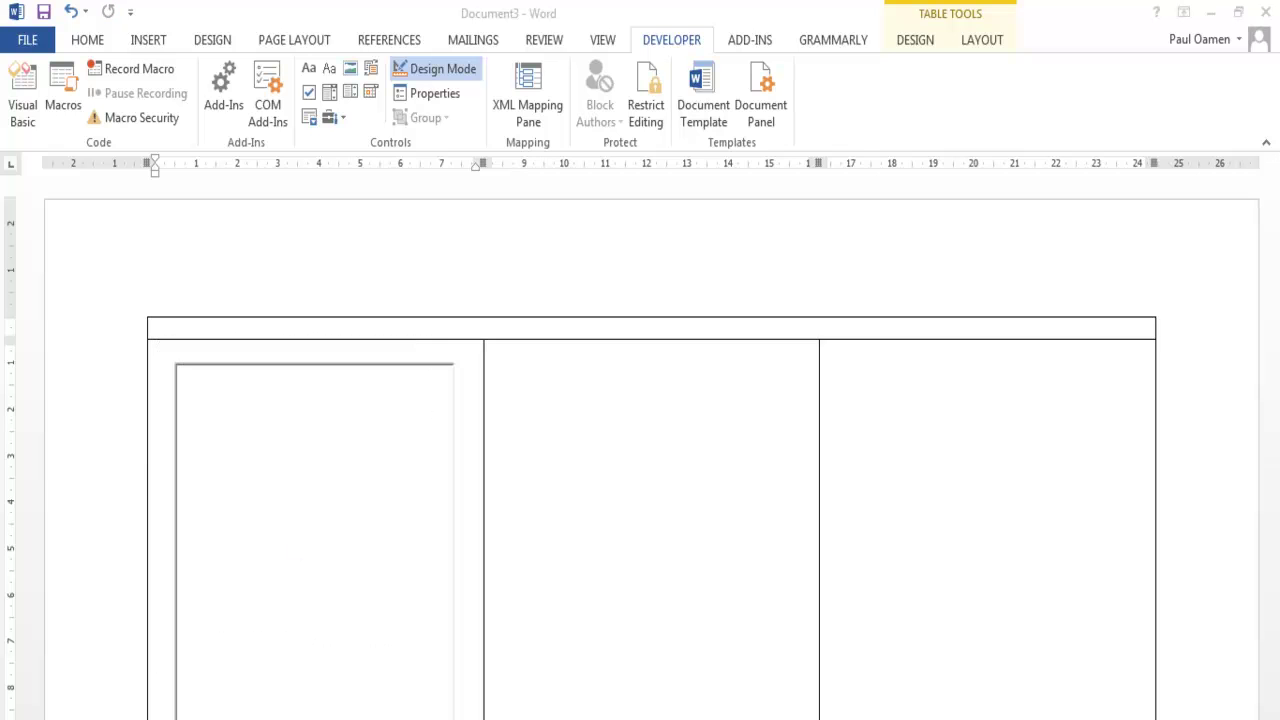
left_click(407, 330)
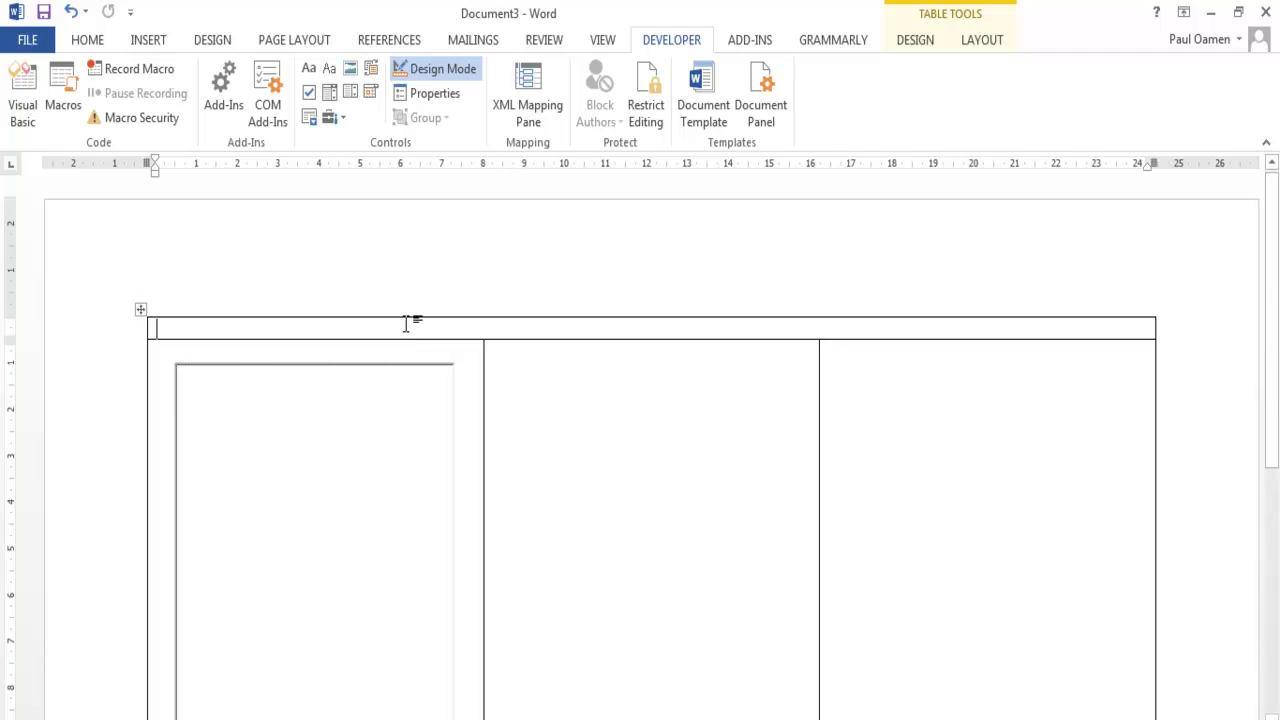
Step: Insert a Forms 2.0 Label in the top row captioned 'Multiplication Table'
left_click(343, 120)
left_click(421, 234)
left_click_drag(817, 286, 827, 337)
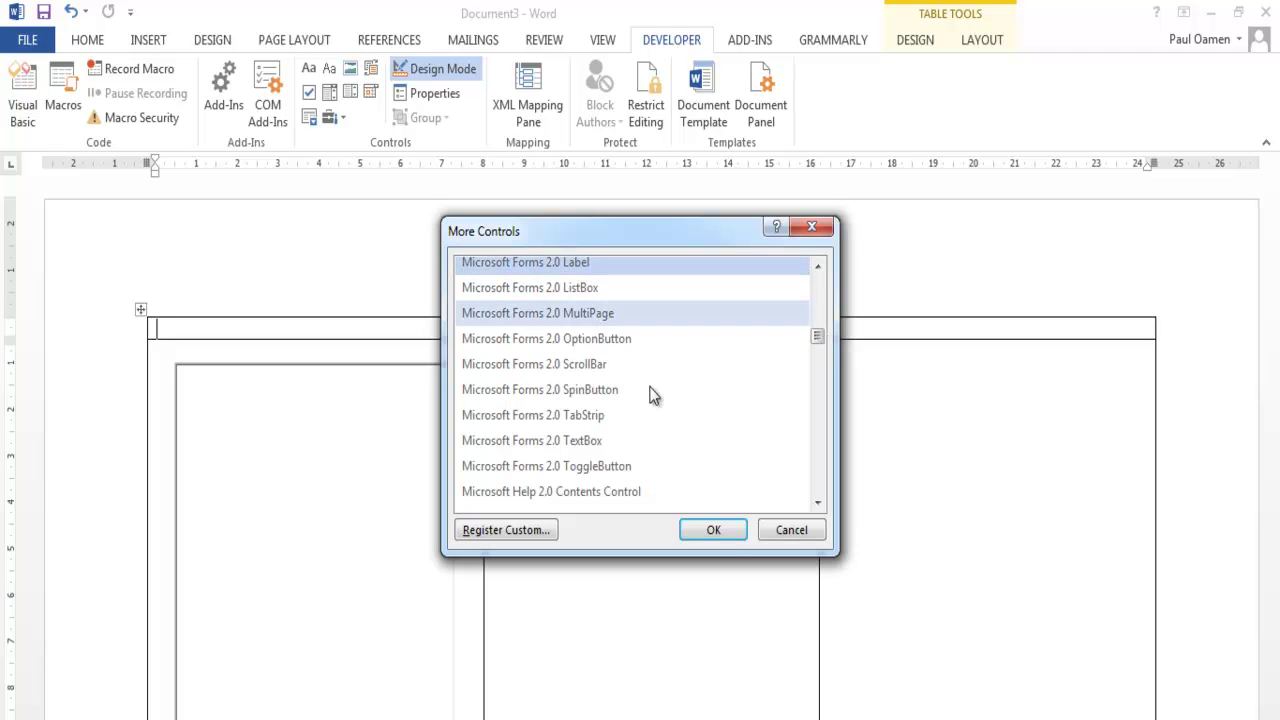
left_click(713, 530)
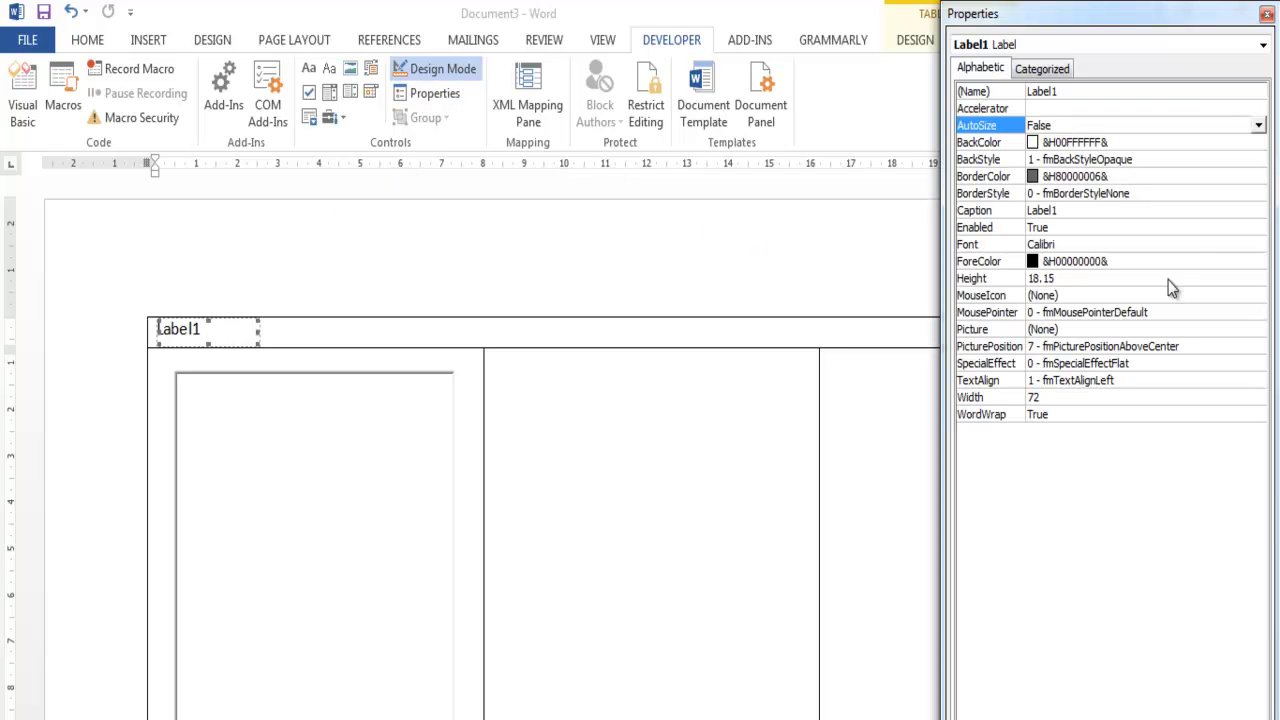
left_click(1081, 217)
type("Multiplication Tables")
left_click_drag(1098, 211, 1126, 211)
left_click(1126, 211)
key("BackSpace")
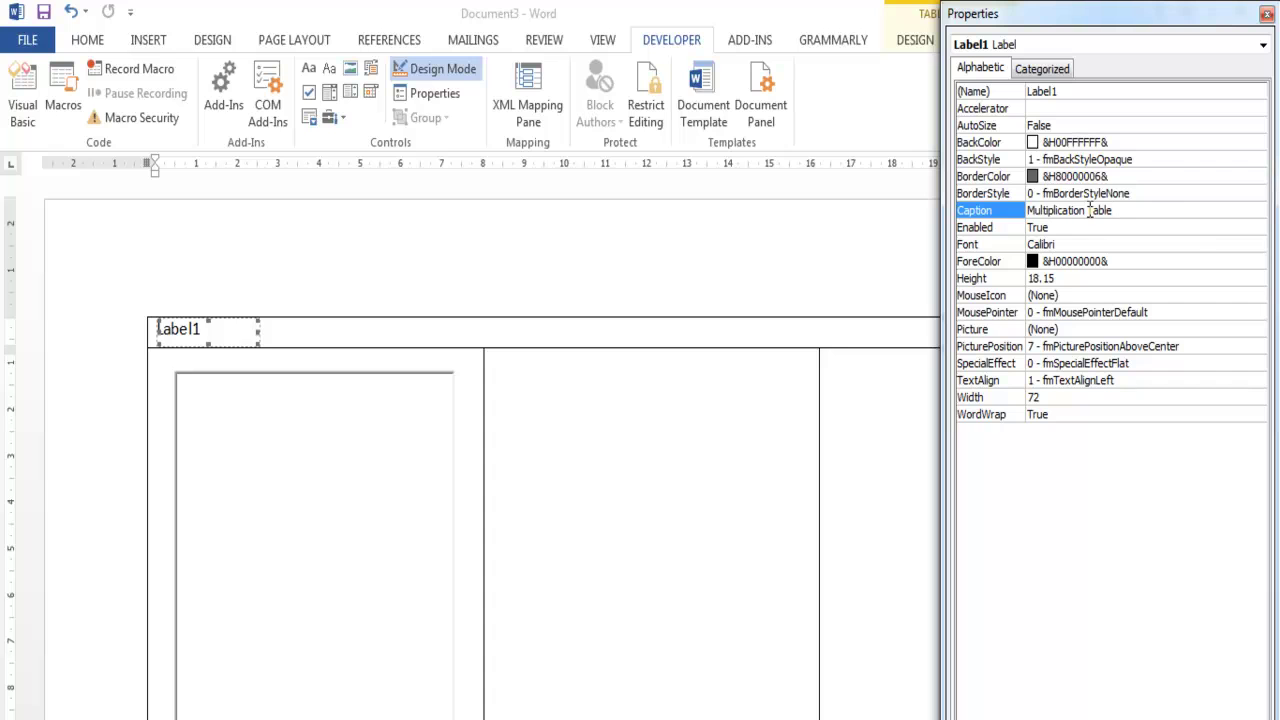
left_click(1174, 180)
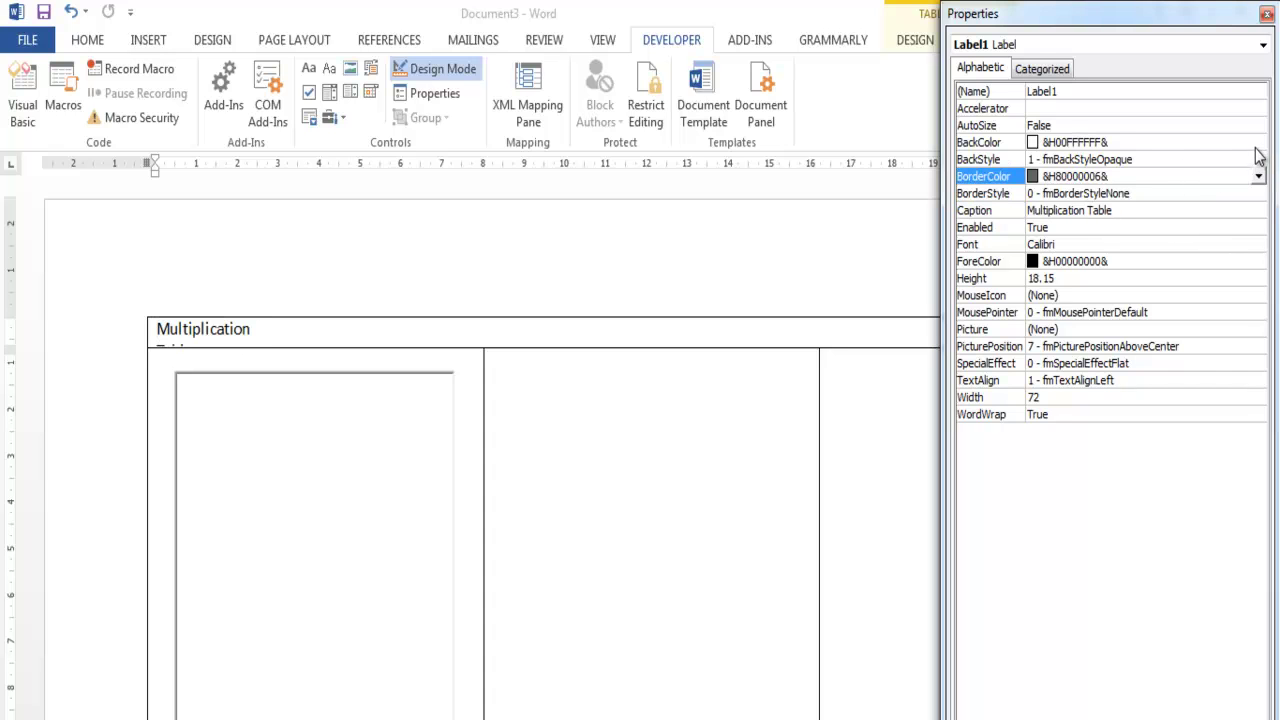
Step: Give the label a dark grey background and Calibri Bold 72 pt font
left_click(1257, 146)
left_click(1258, 143)
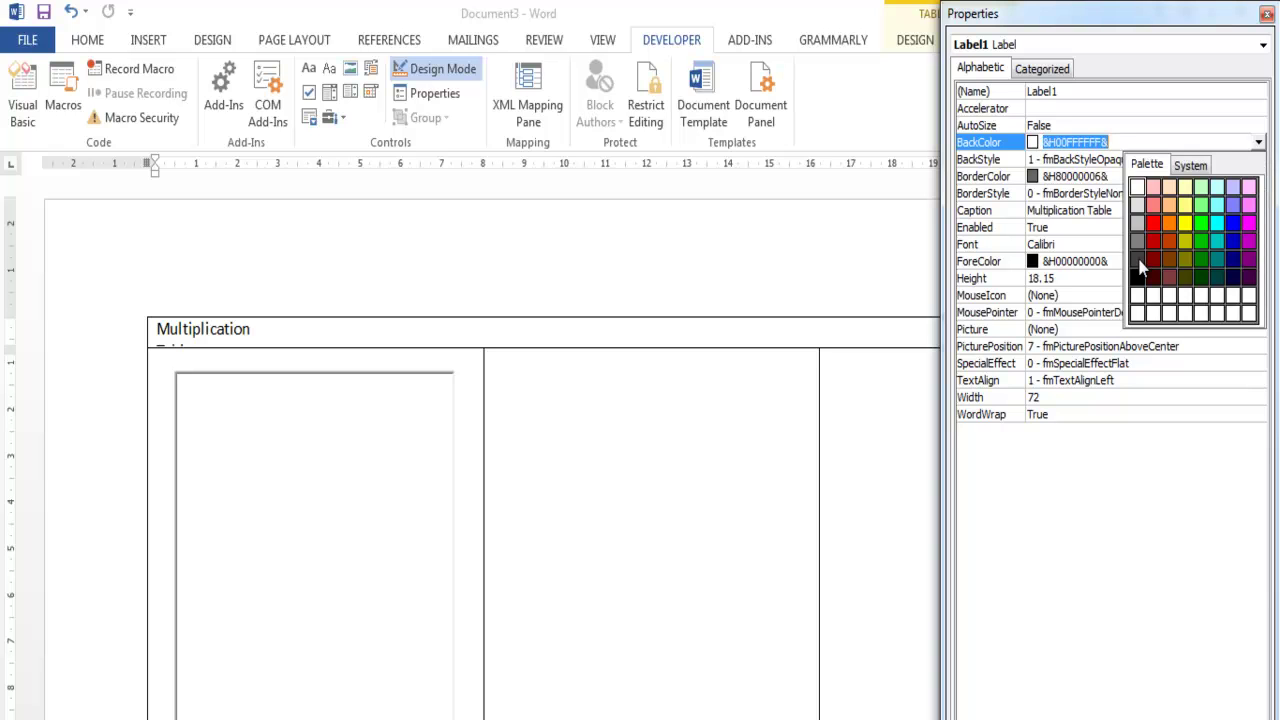
left_click(1139, 260)
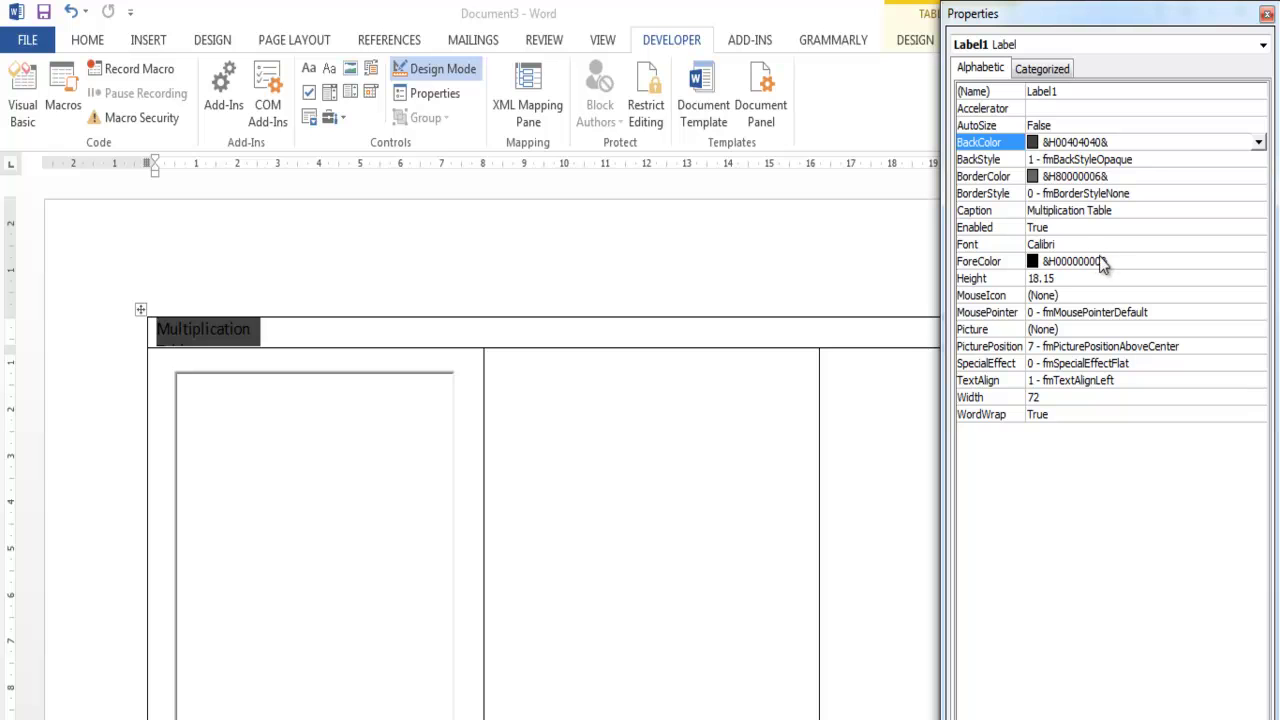
left_click(1112, 247)
left_click(1258, 247)
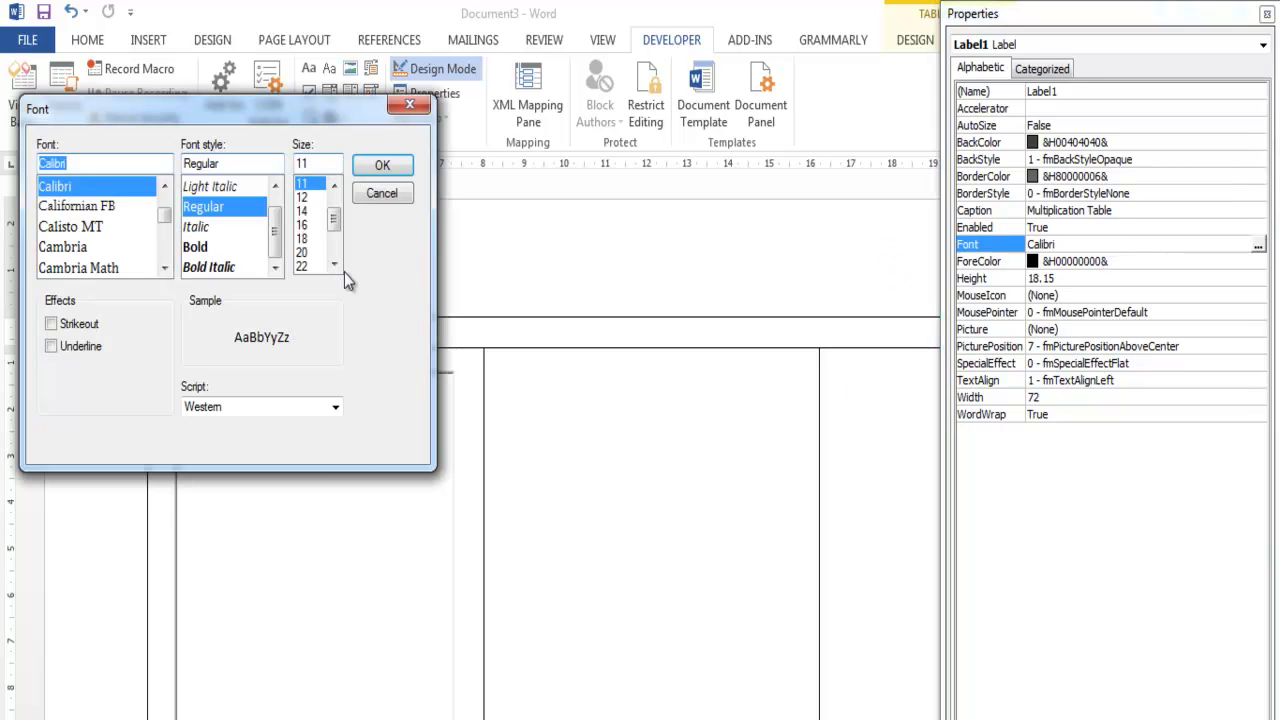
left_click(197, 246)
left_click_drag(336, 230, 335, 249)
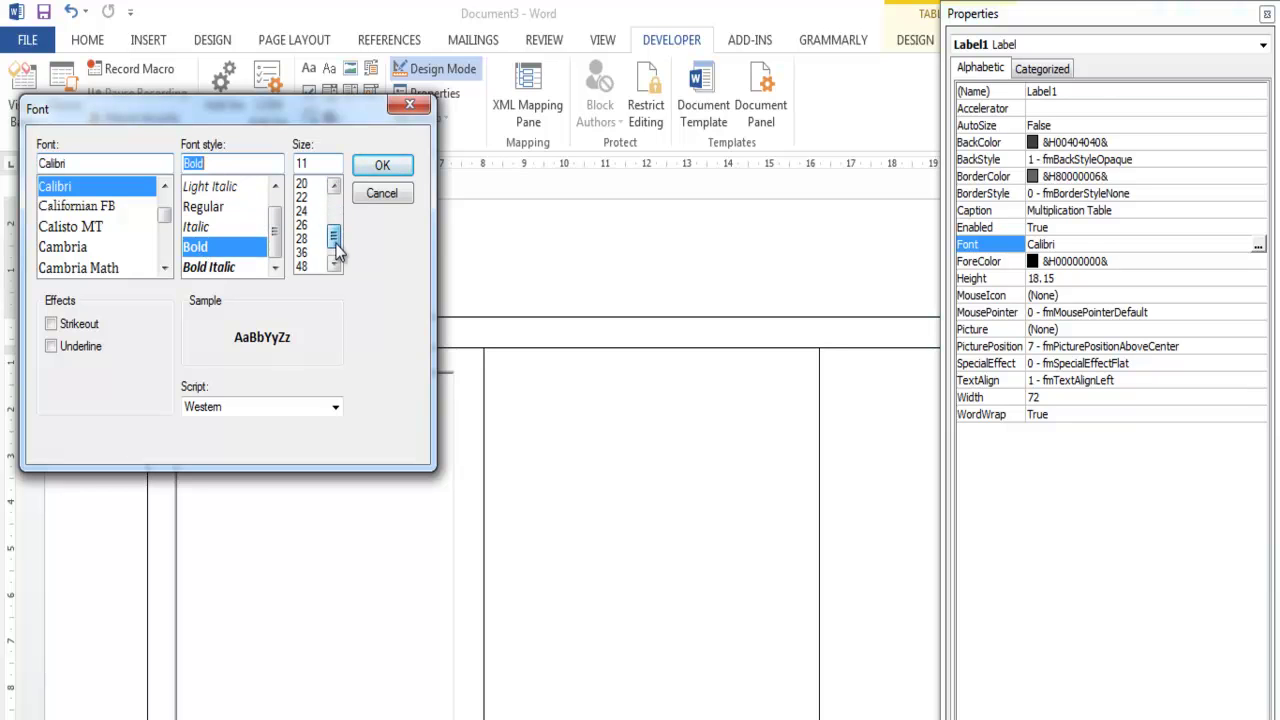
left_click(308, 268)
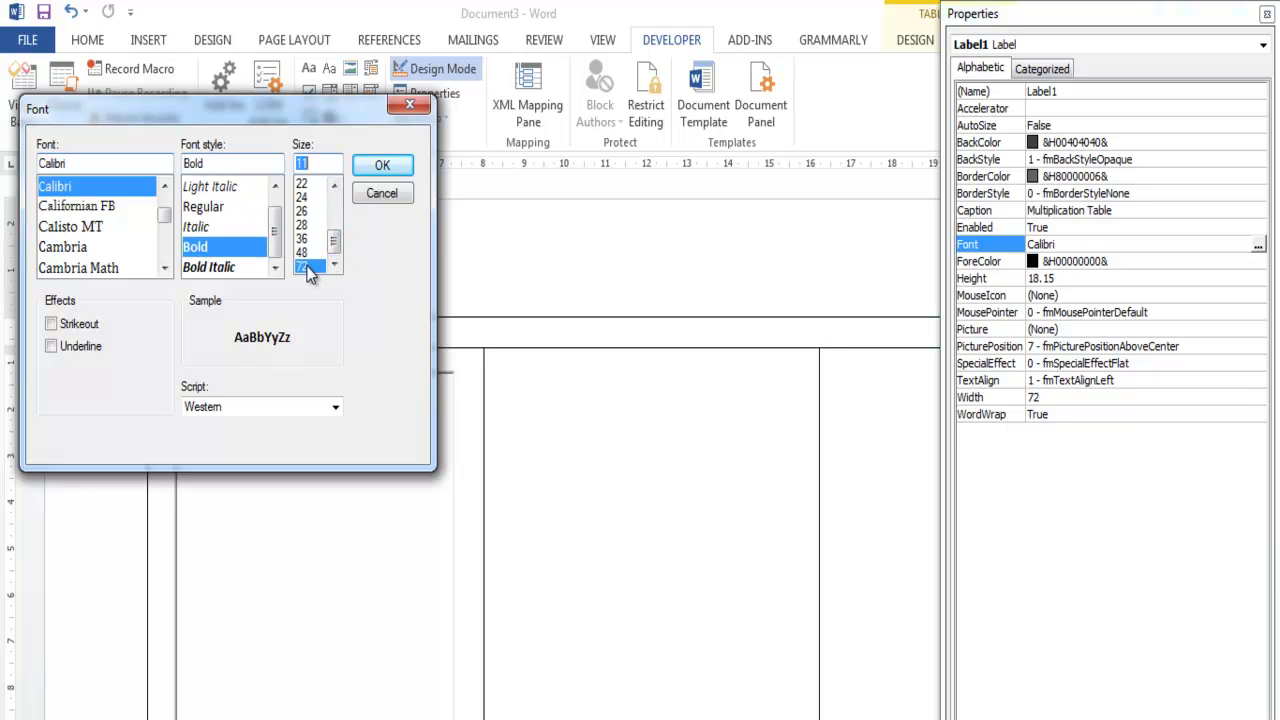
left_click(382, 165)
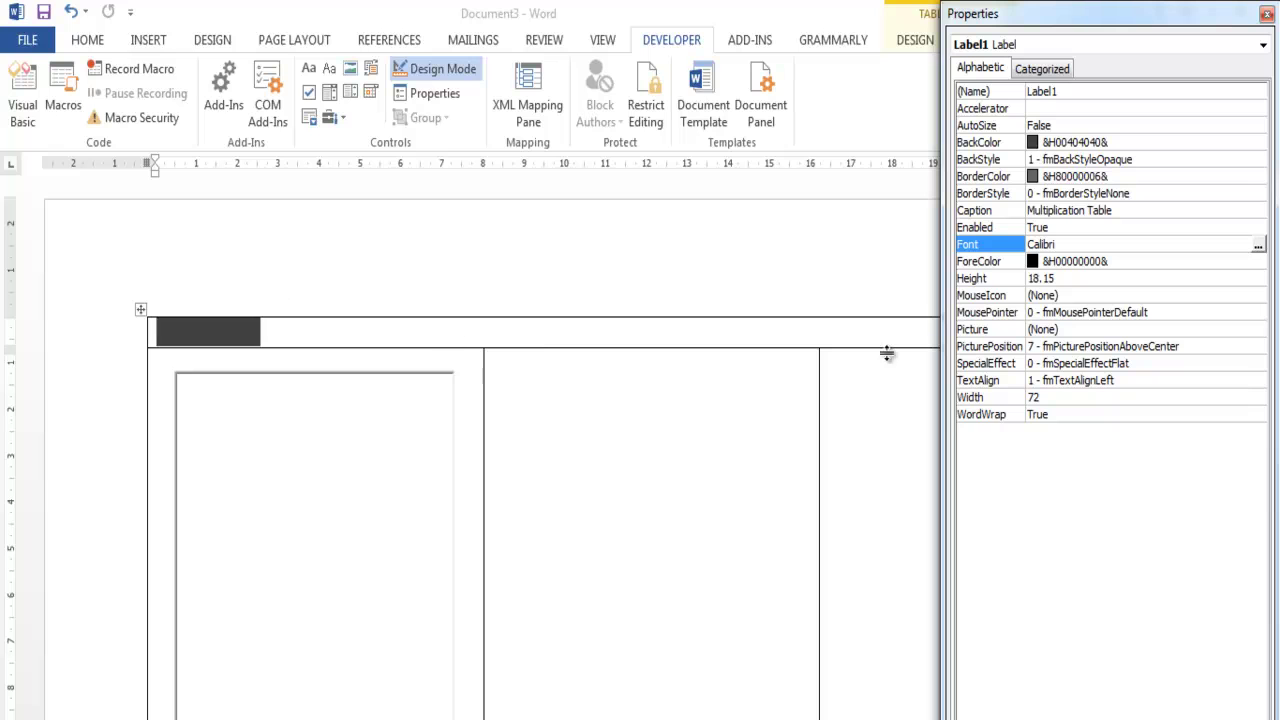
Step: Make the label text white, enlarge the label, and close Properties
left_click(1250, 264)
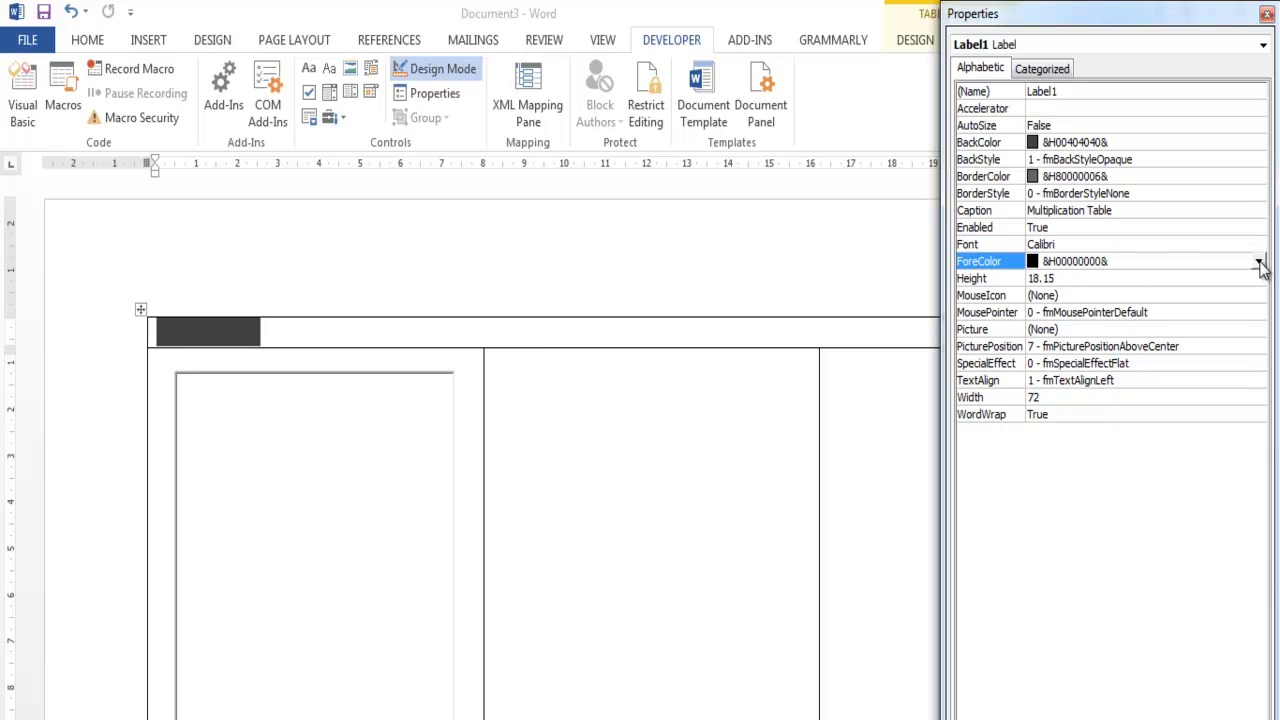
left_click(1258, 262)
left_click(1141, 306)
left_click(208, 340)
left_click_drag(212, 360, 214, 415)
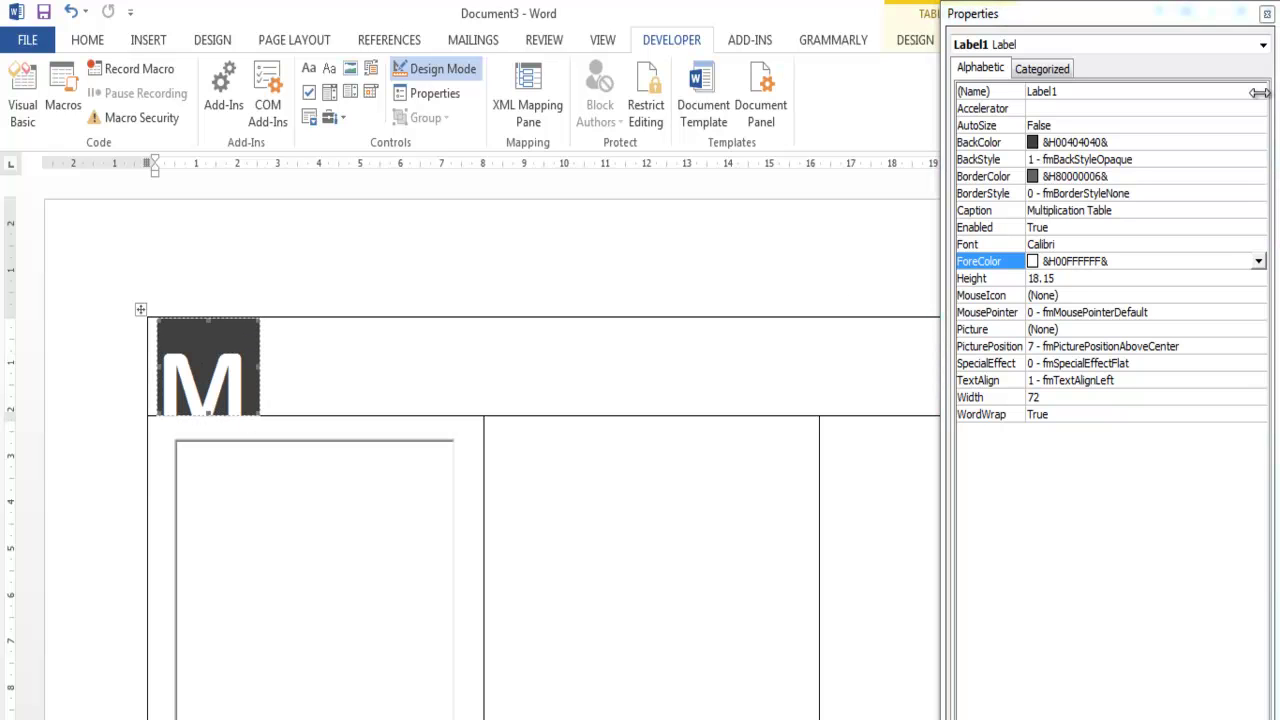
left_click(1266, 13)
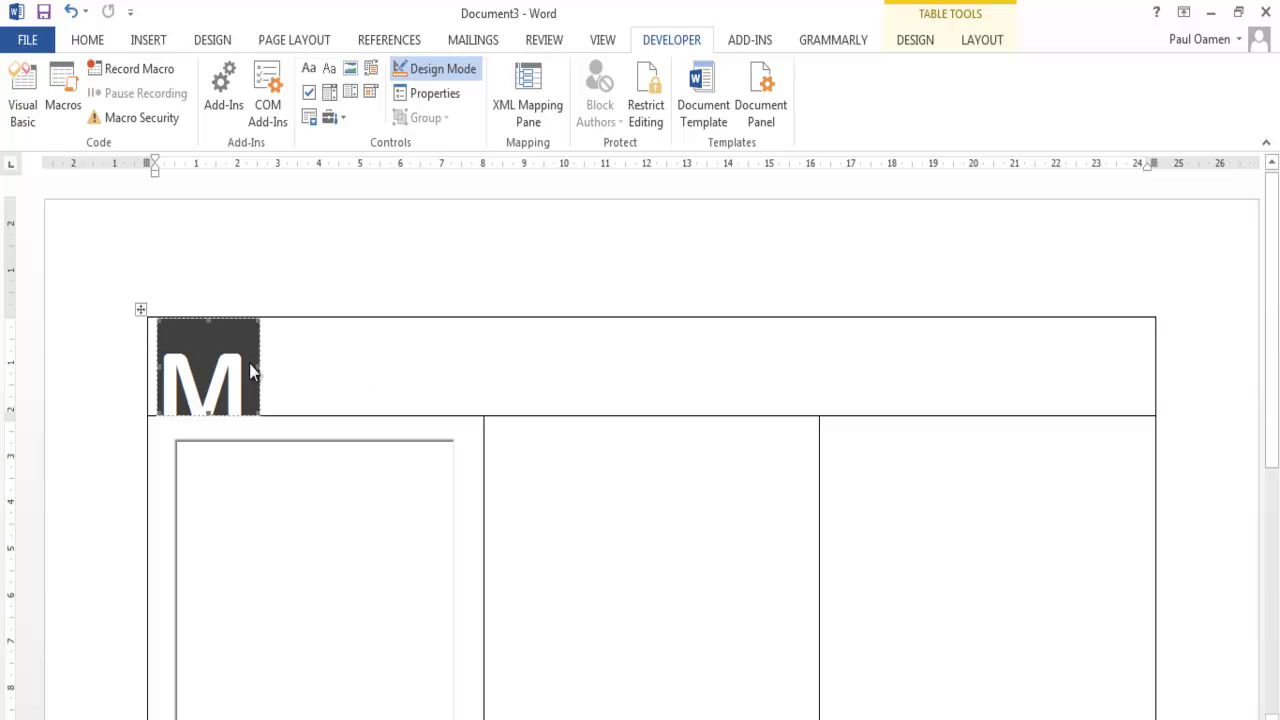
Step: Stretch the title label to the table's right edge and make the title row taller
left_click_drag(263, 366, 1115, 364)
left_click_drag(1264, 419, 1246, 686)
left_click(1001, 508)
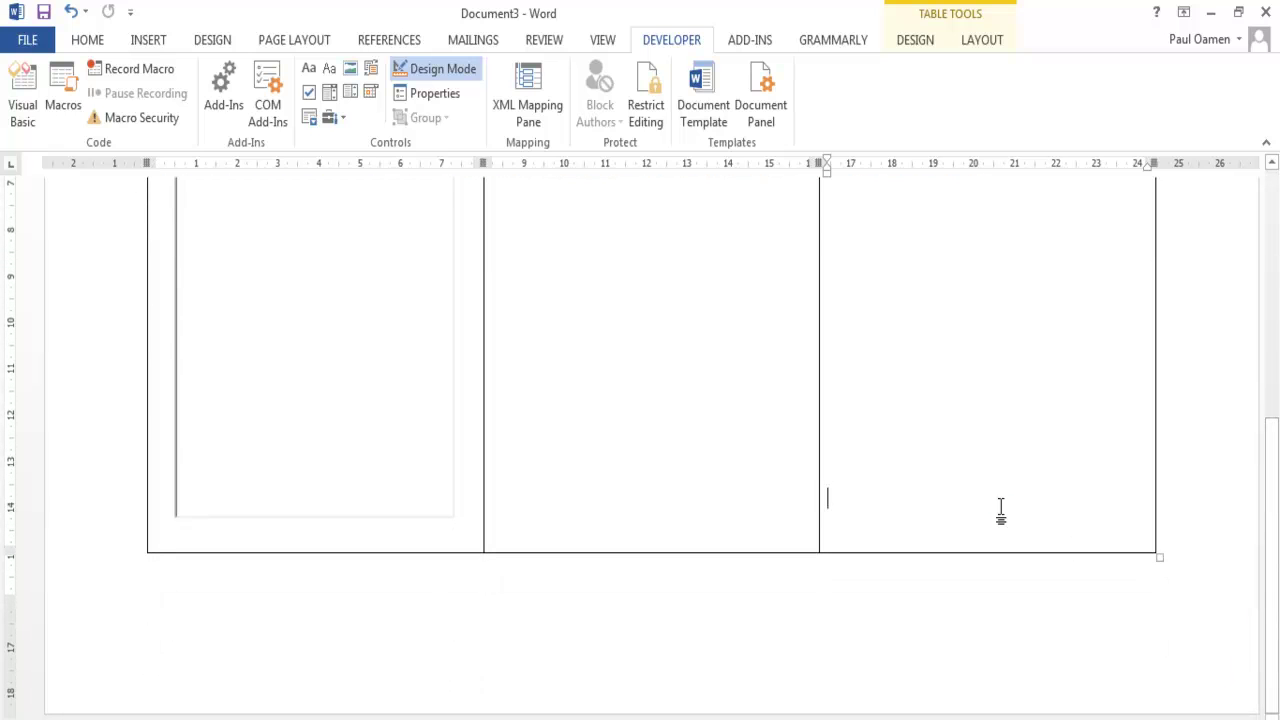
left_click_drag(1277, 517, 1278, 265)
left_click(670, 348)
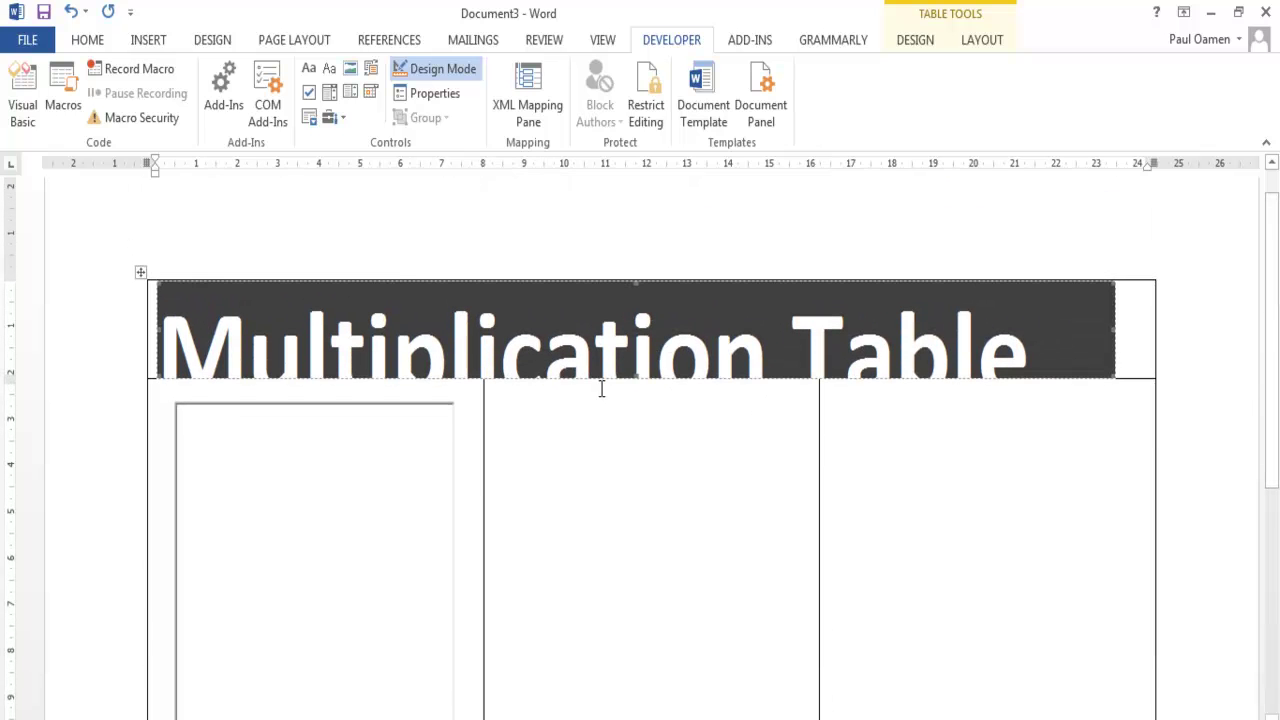
left_click_drag(633, 378, 635, 415)
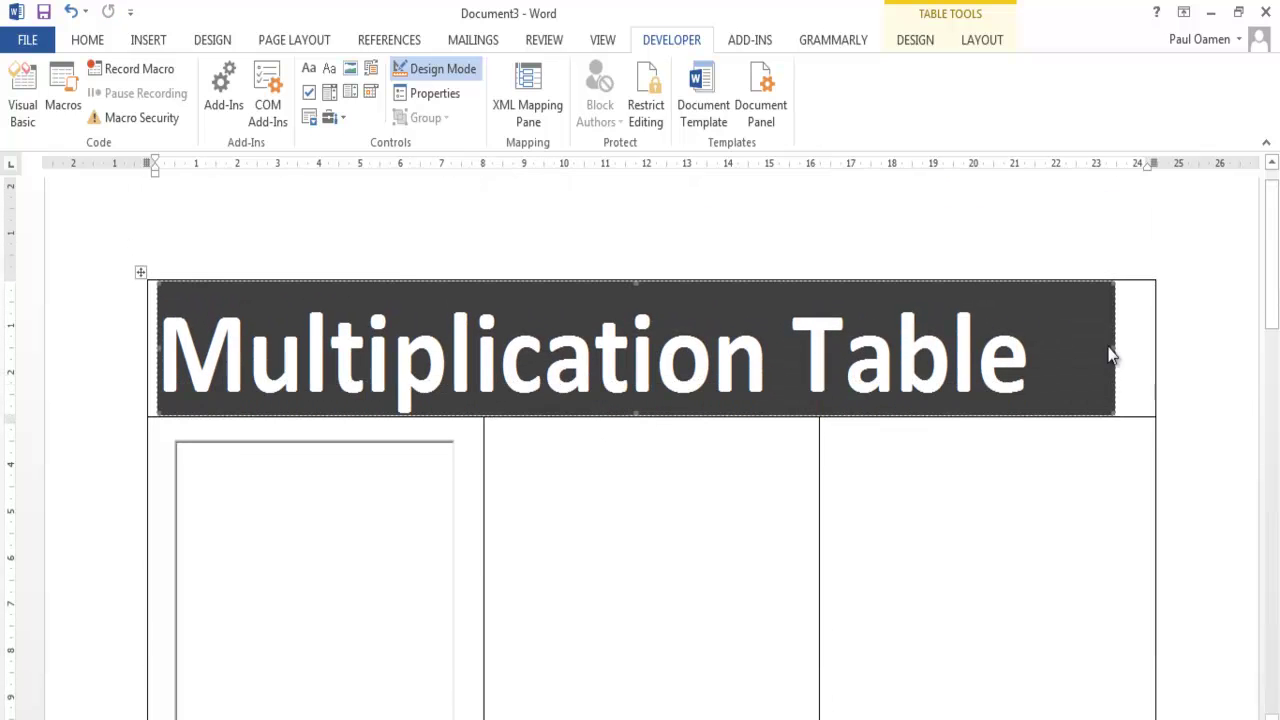
left_click(1153, 347)
left_click_drag(1153, 347, 1155, 347)
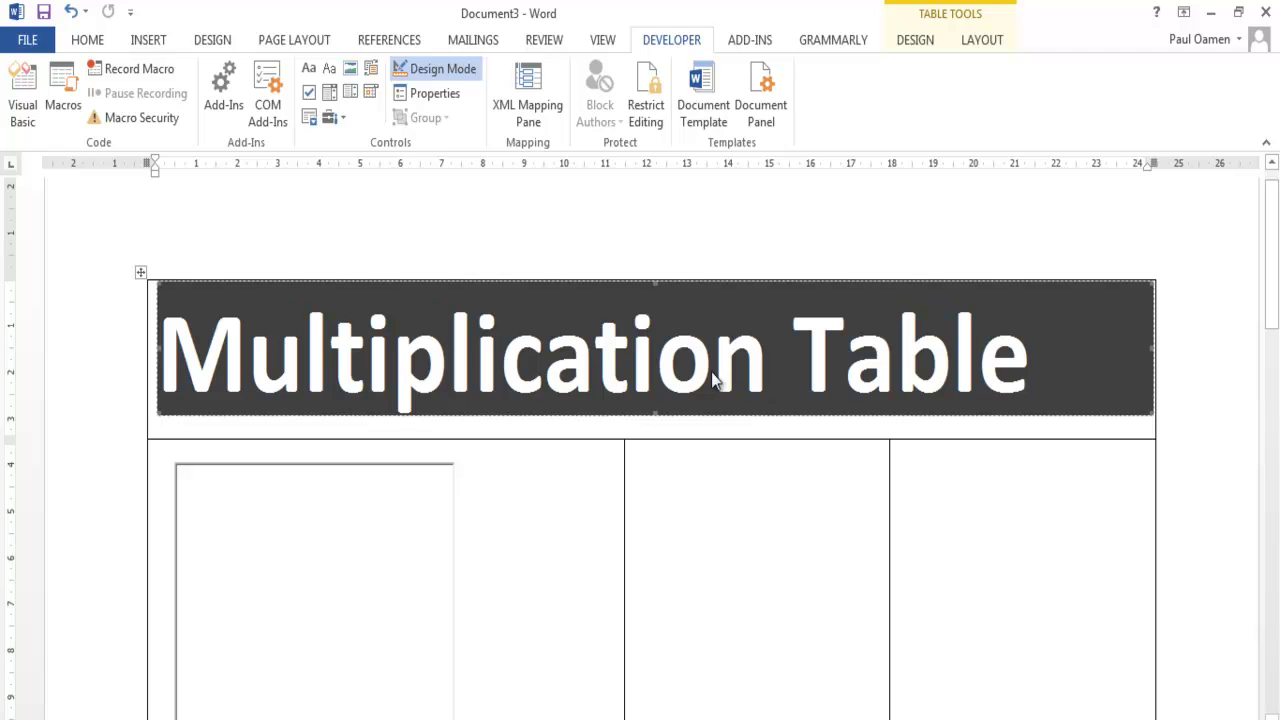
Step: Set the title label's TextAlign to 2 - fmTextAlignCenter
left_click(430, 93)
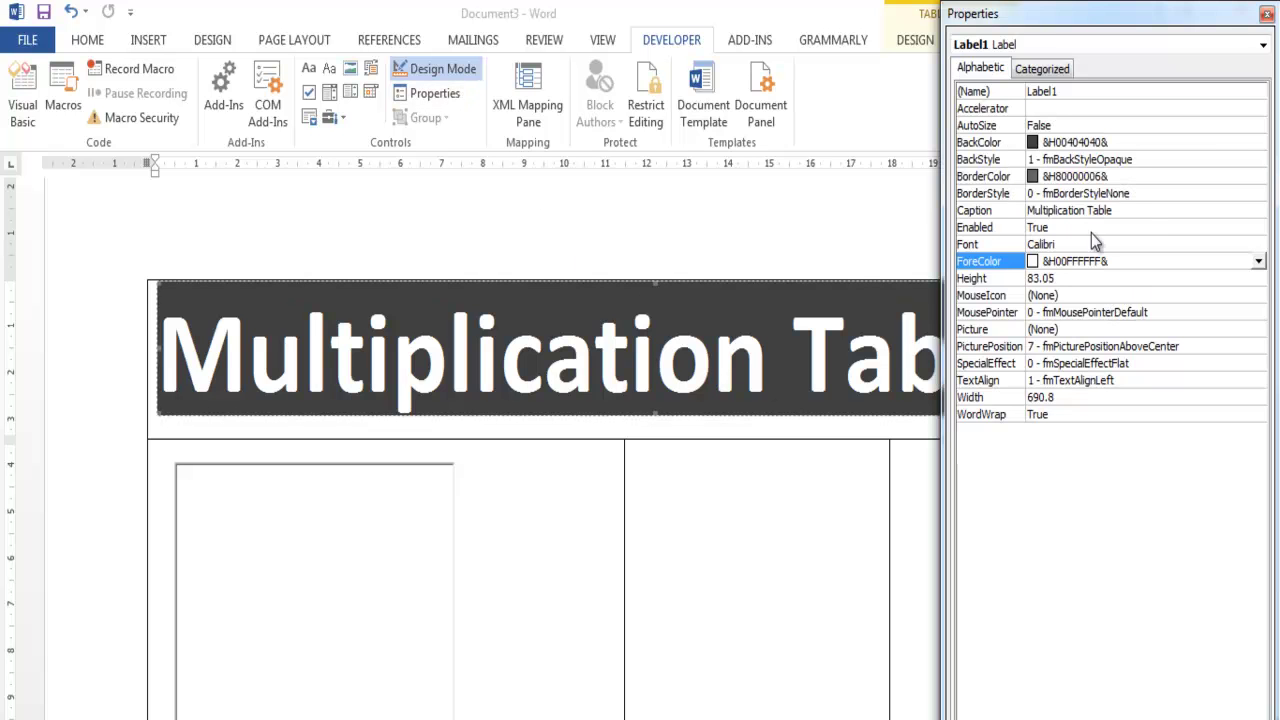
left_click(1165, 381)
left_click(1165, 381)
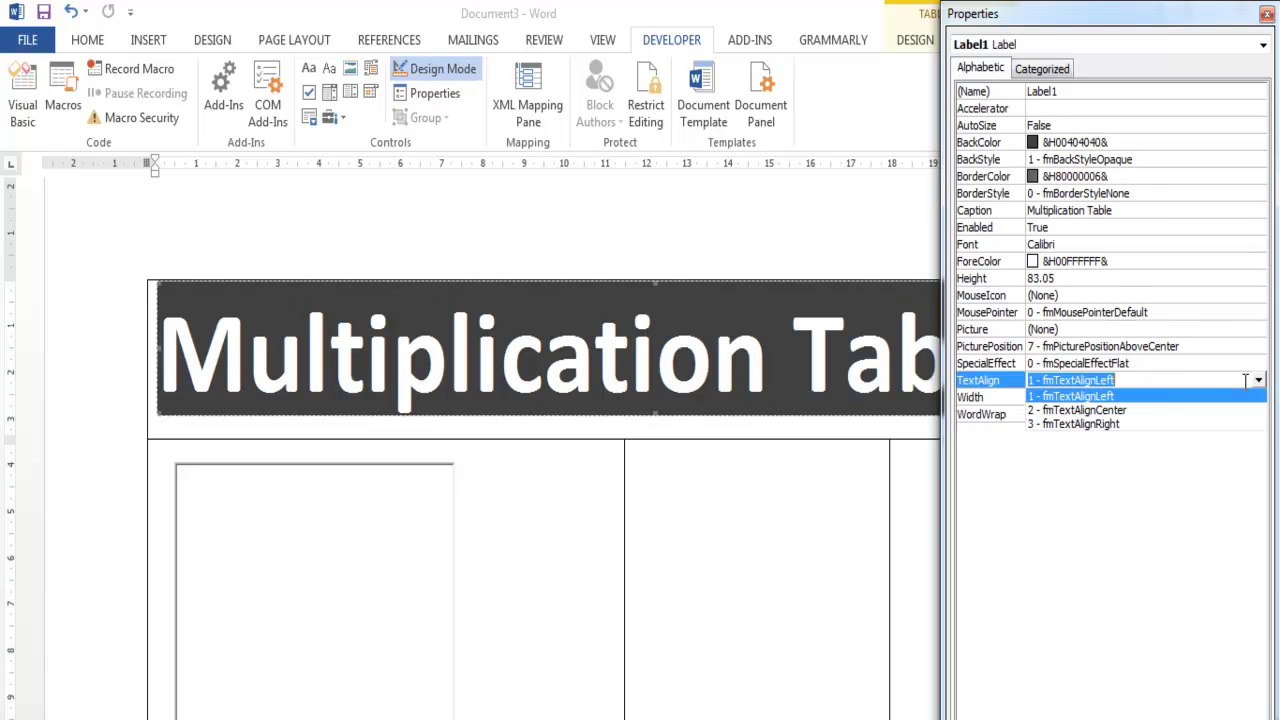
left_click(1118, 414)
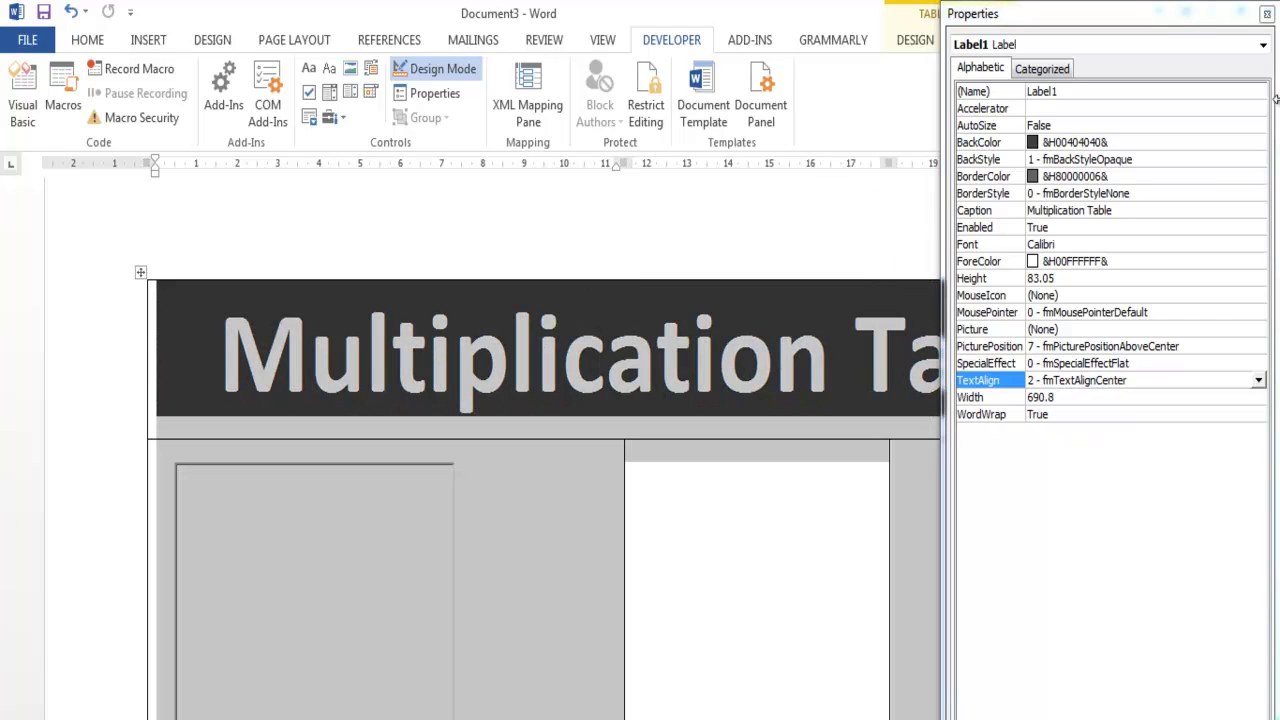
left_click(817, 523)
left_click(387, 538)
left_click_drag(1272, 298, 1274, 400)
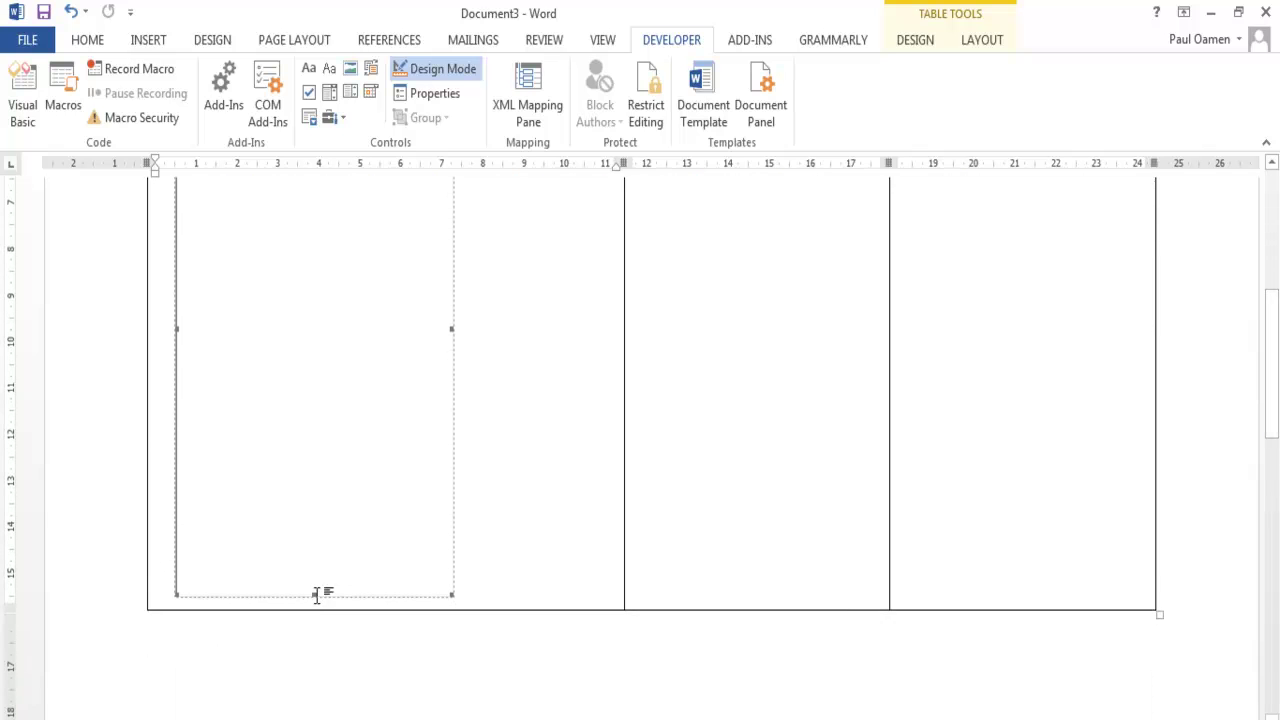
Step: Raise the left list box's bottom edge so it ends above the table border
left_click_drag(315, 581, 320, 526)
left_click(477, 543)
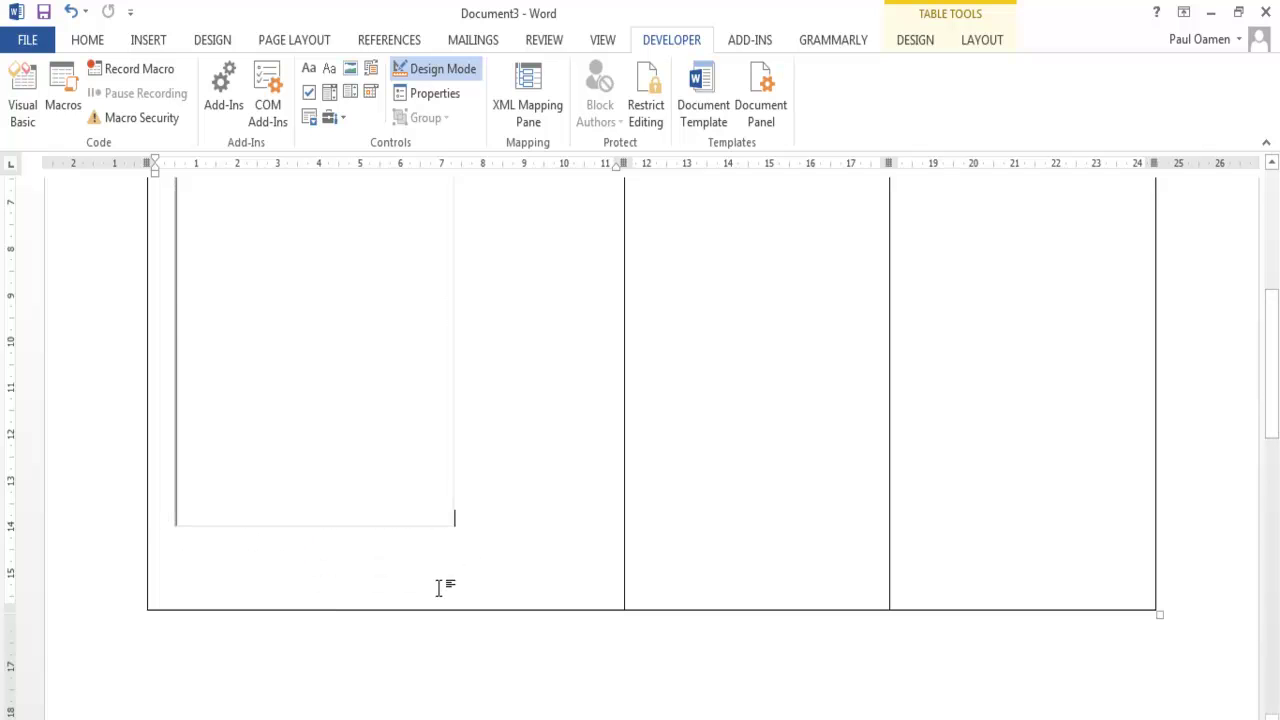
mouse_move(1274, 410)
left_mouse_down()
mouse_move(1274, 443)
mouse_move(1274, 414)
left_mouse_up()
left_click(990, 525)
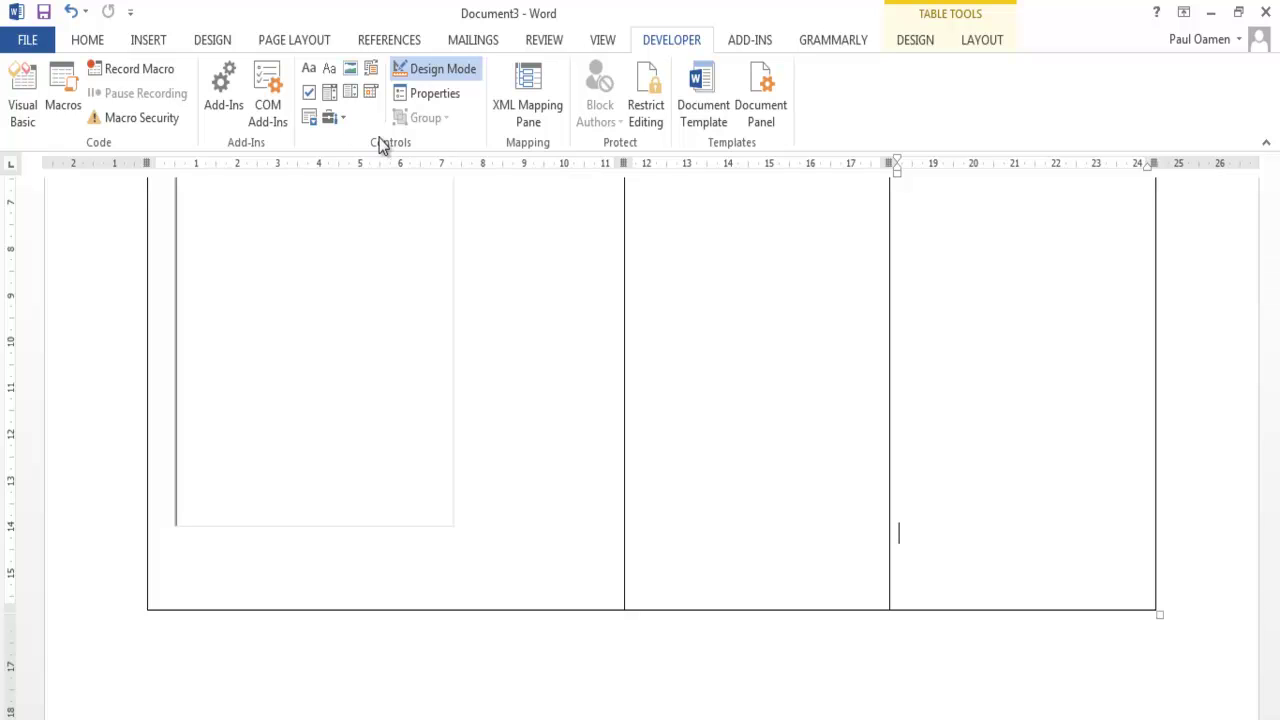
Step: Insert a Microsoft Forms 2.0 CommandButton into the right-hand lower cell
left_click(345, 119)
left_click(422, 238)
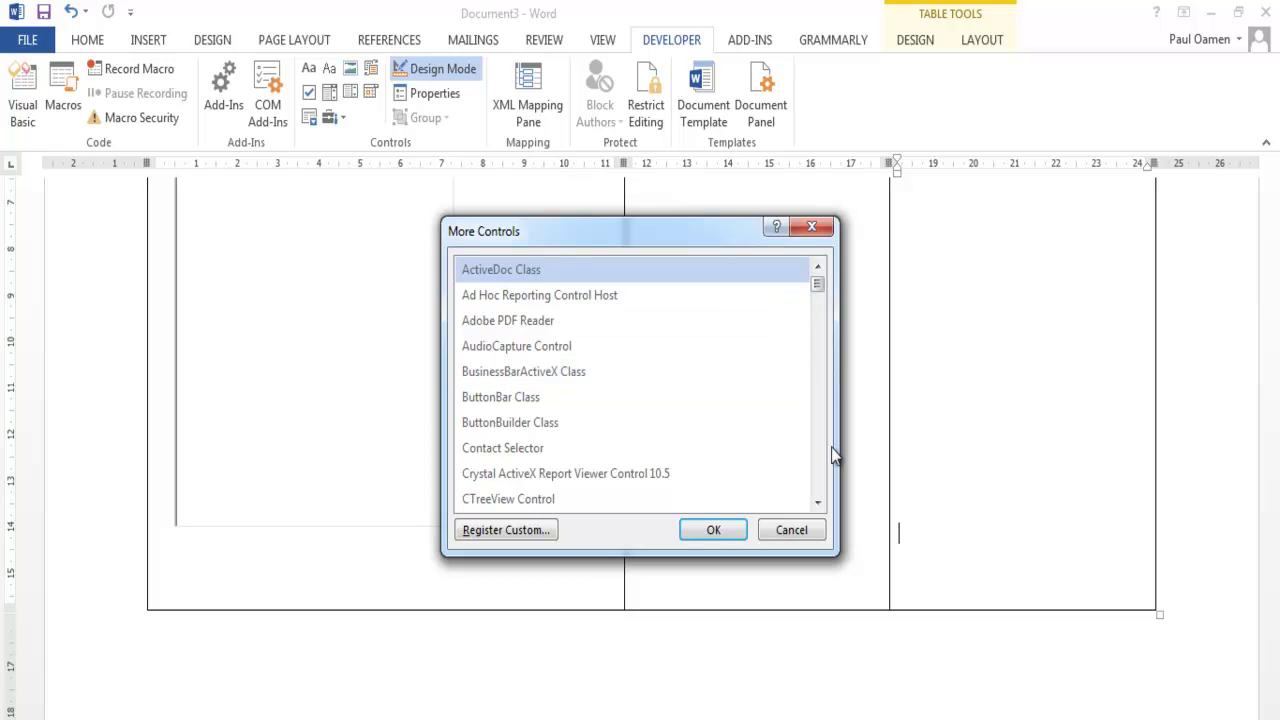
left_click(817, 502)
left_click(817, 502)
left_click(817, 502)
left_click(817, 502)
left_click(817, 502)
left_click(817, 502)
left_click(817, 502)
left_click(817, 502)
left_click(817, 502)
left_click(817, 502)
left_click(817, 502)
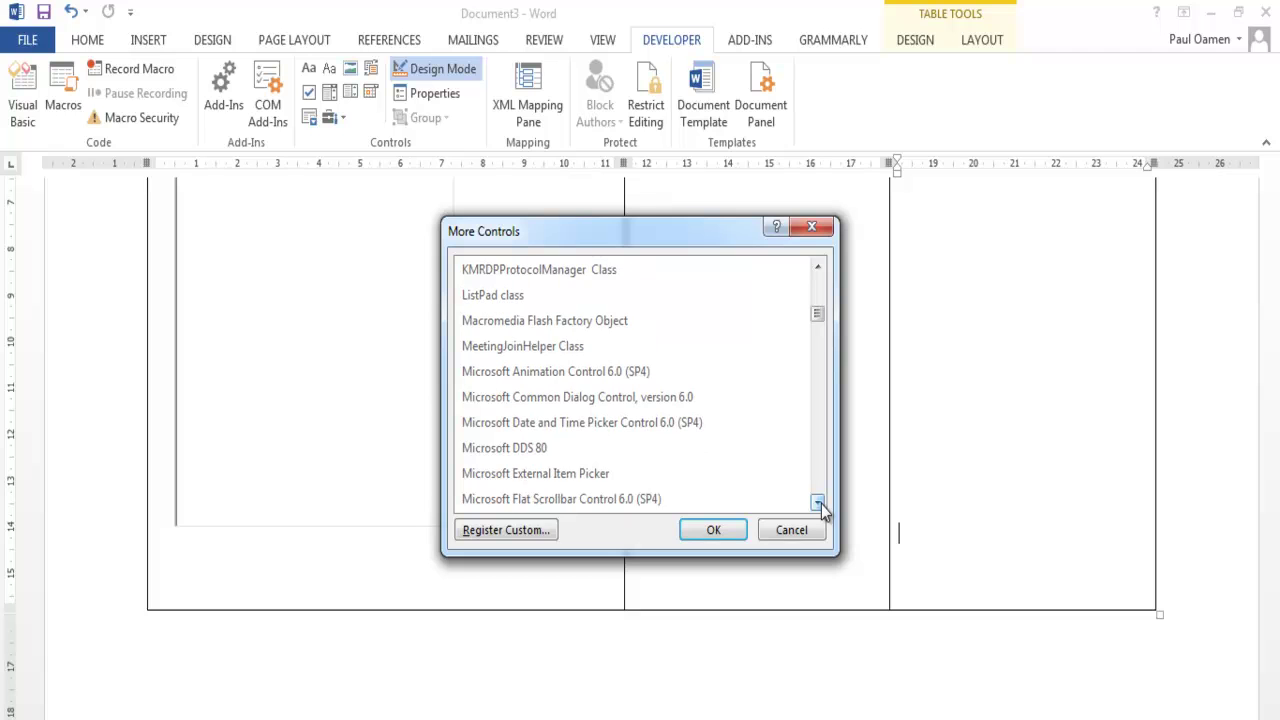
left_click(817, 502)
double_click(817, 502)
double_click(817, 502)
double_click(817, 502)
double_click(817, 502)
left_click(817, 502)
left_click(817, 502)
left_click(817, 266)
left_click(594, 323)
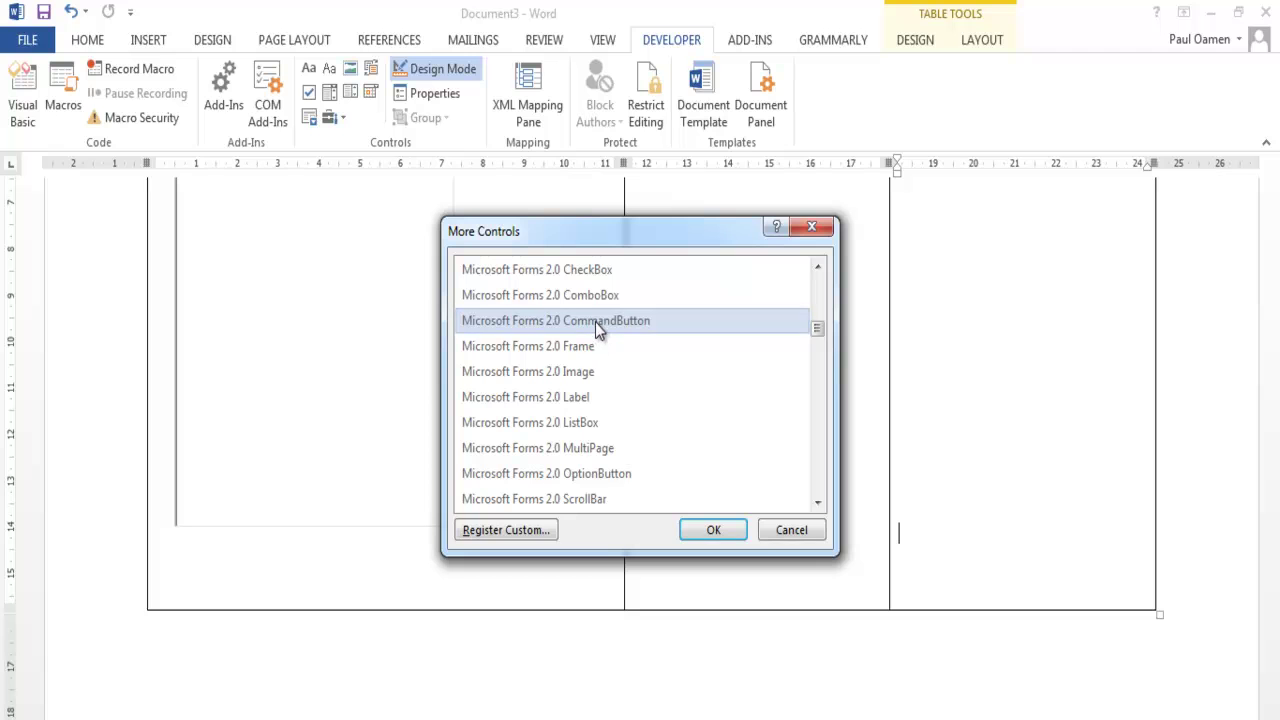
left_click(718, 531)
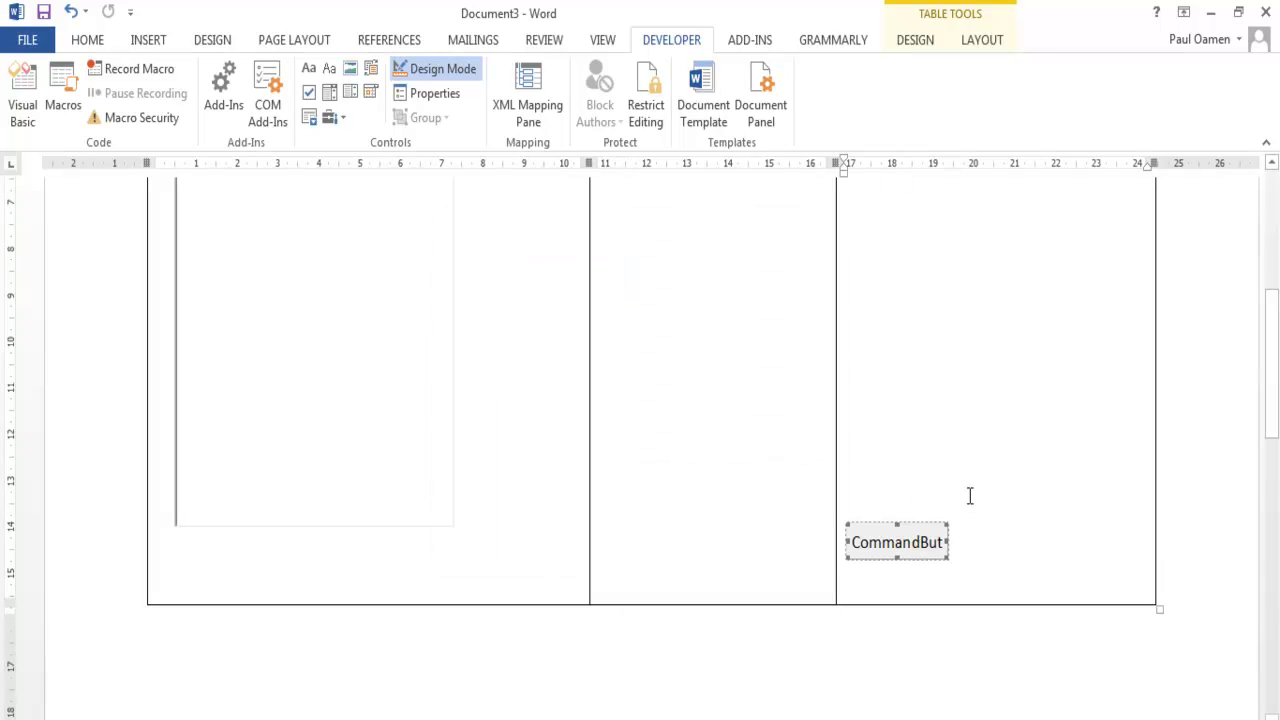
Step: Make the command button taller by dragging its top handle up
left_click_drag(897, 520, 897, 486)
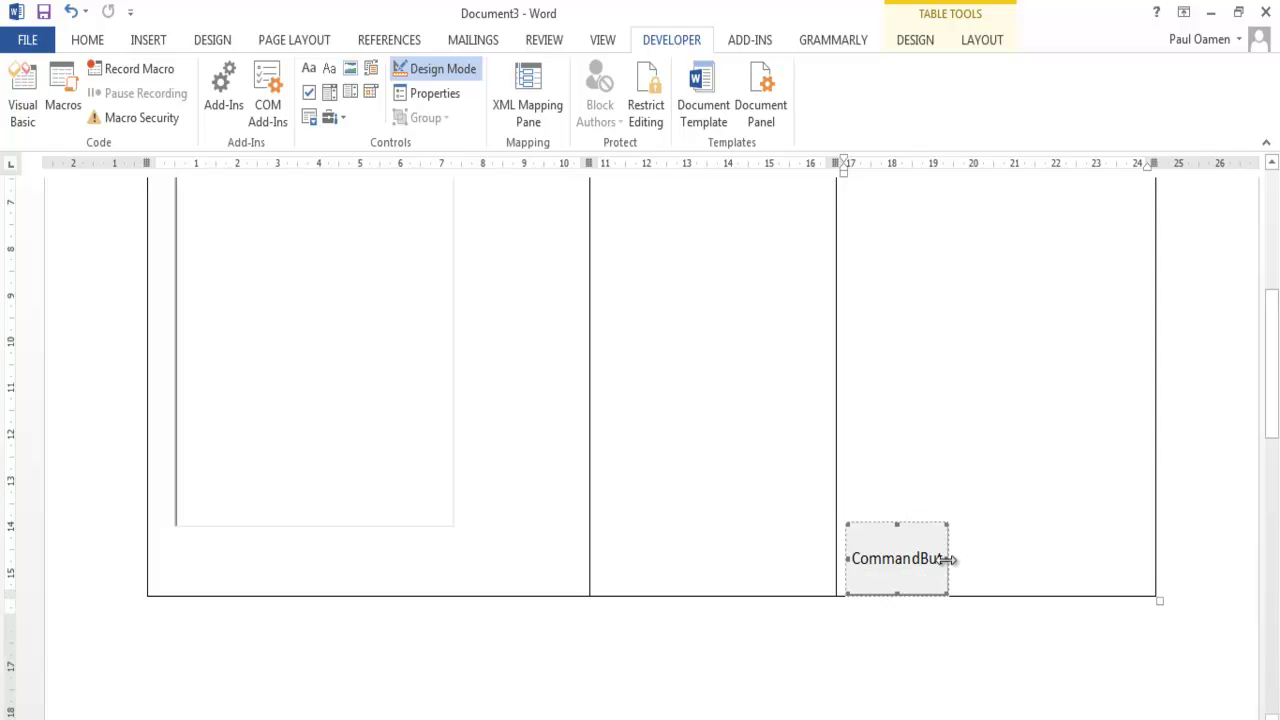
left_click(889, 287)
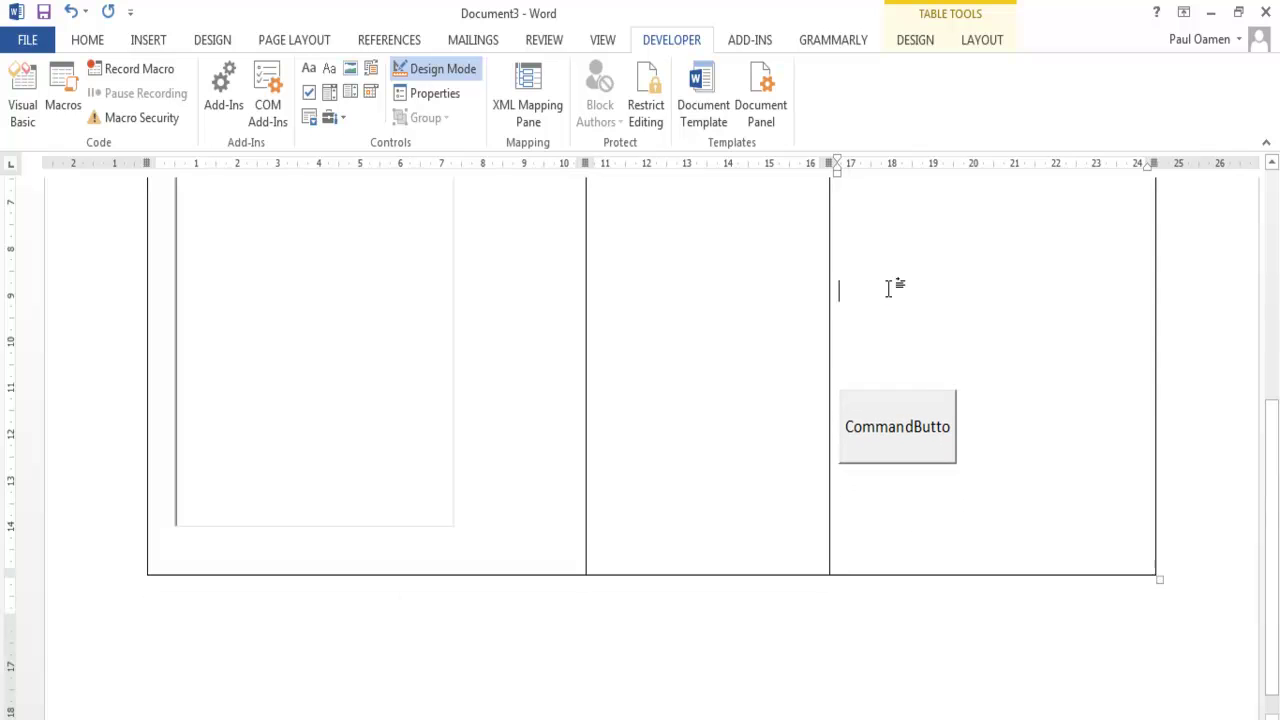
scroll(640, 474, "up", 3)
left_click(640, 474)
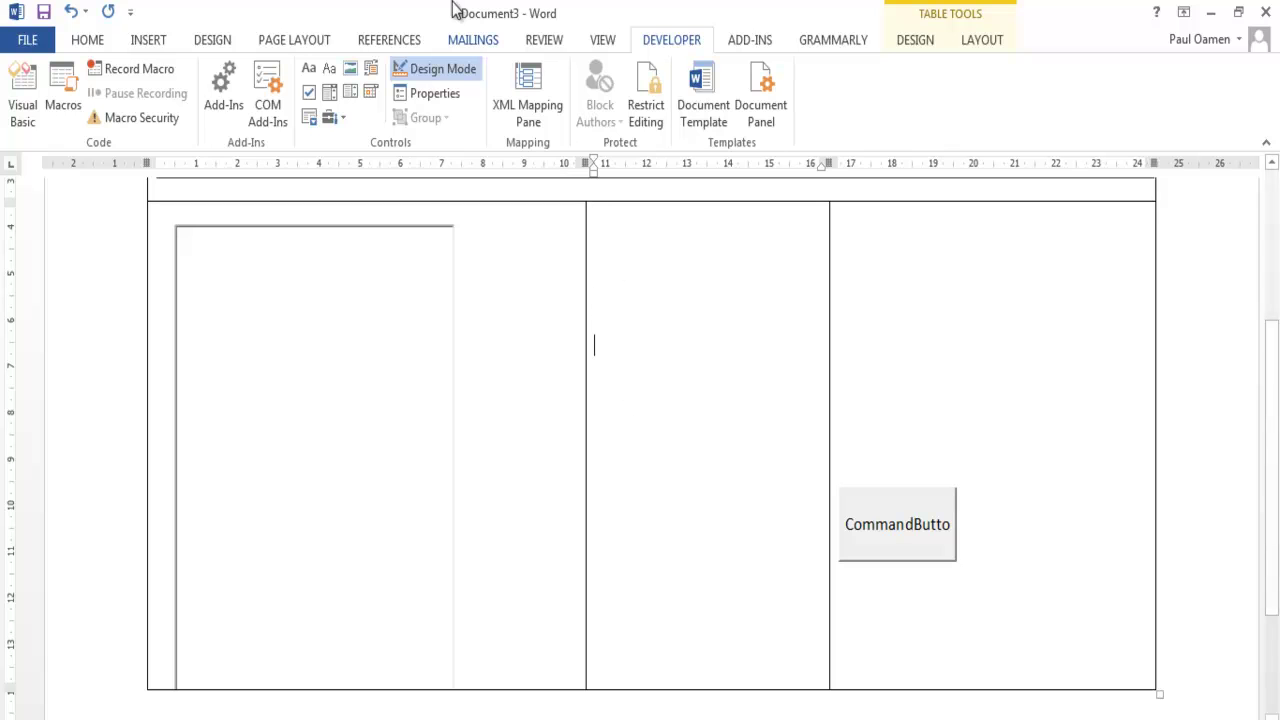
Step: Insert a Microsoft Forms 2.0 Label into the middle column
left_click(342, 119)
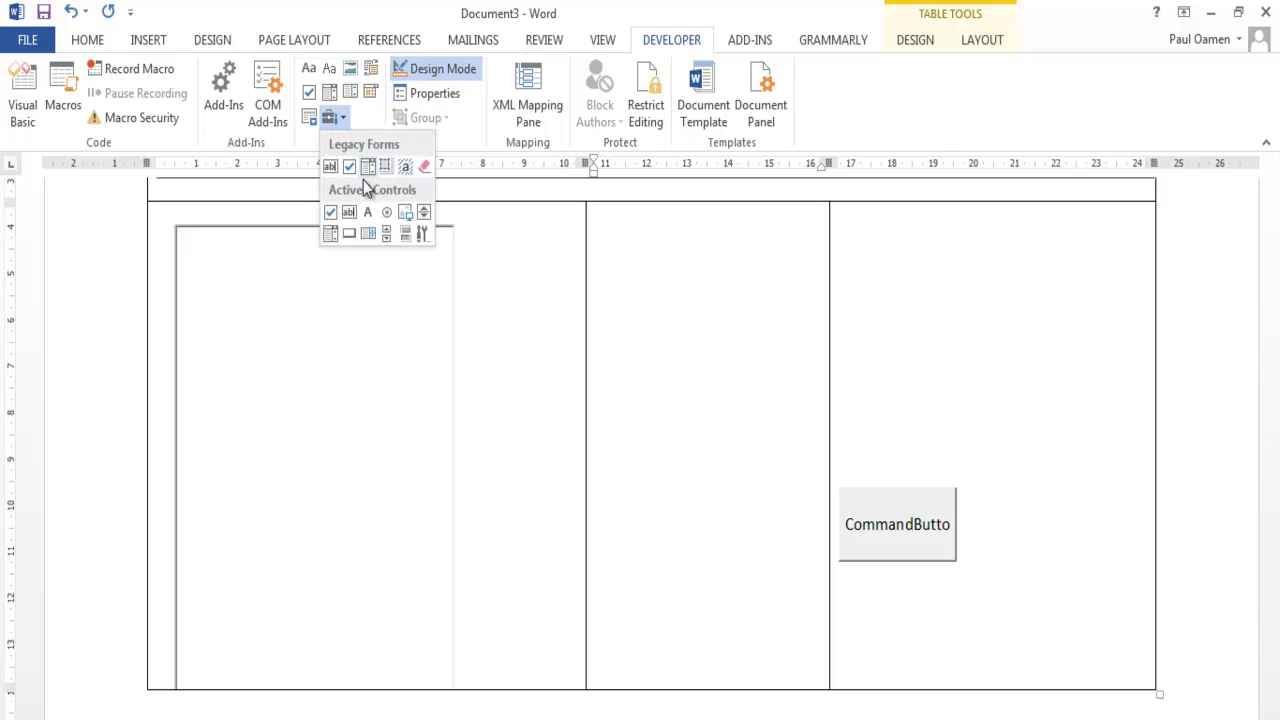
left_click(421, 235)
left_click_drag(818, 504, 818, 504)
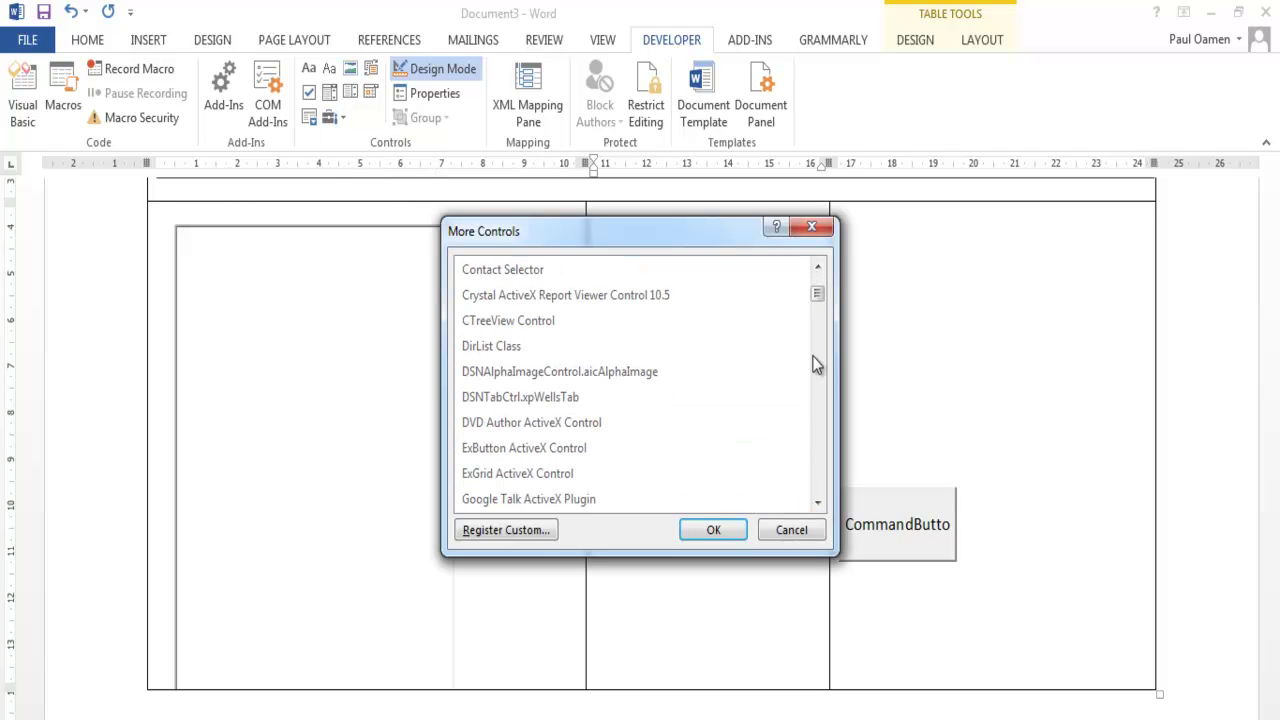
scroll(817, 449, "down", 6)
left_click(590, 455)
left_click(706, 530)
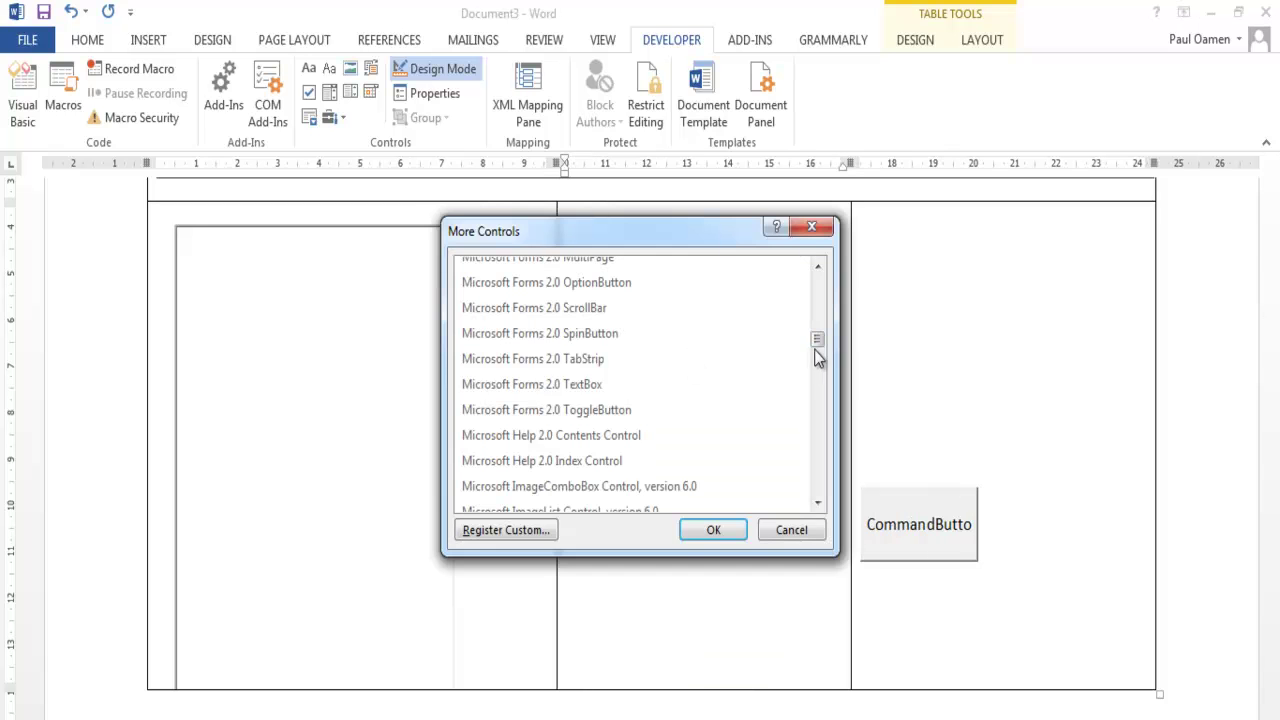
Step: Add a Forms 2.0 TextBox below the label and show Label2's properties
left_click(604, 384)
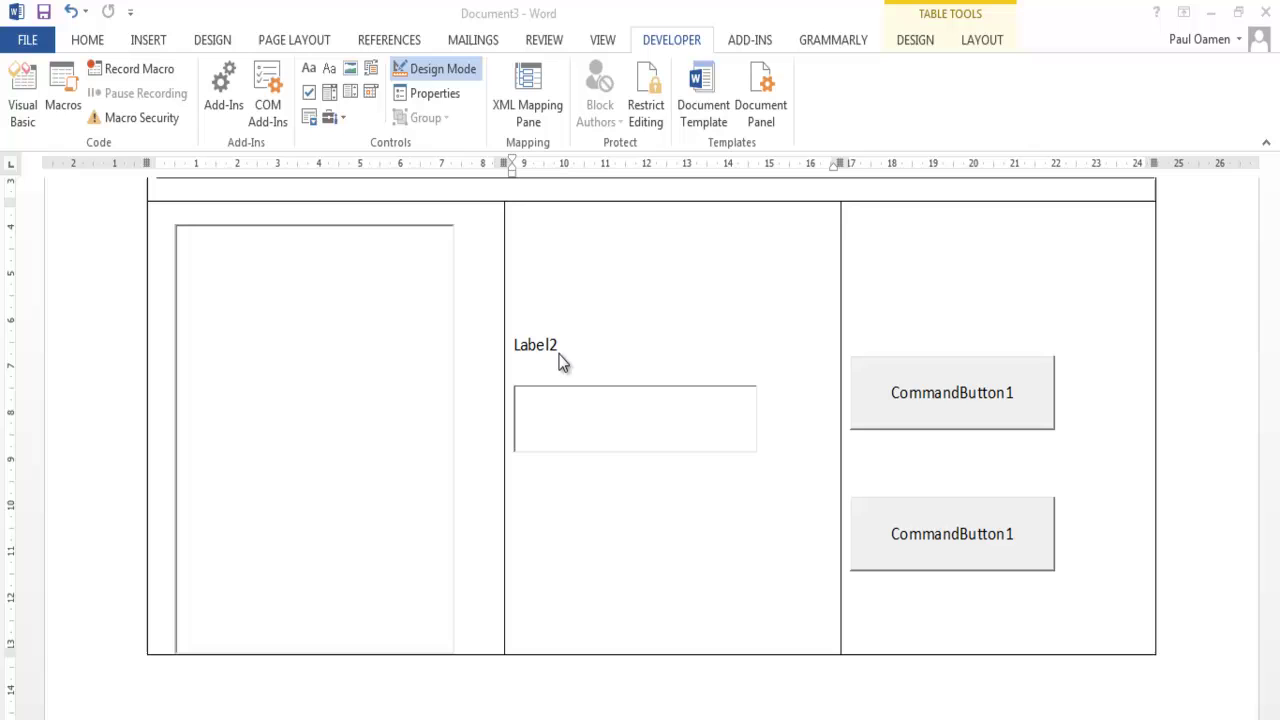
left_click(540, 345)
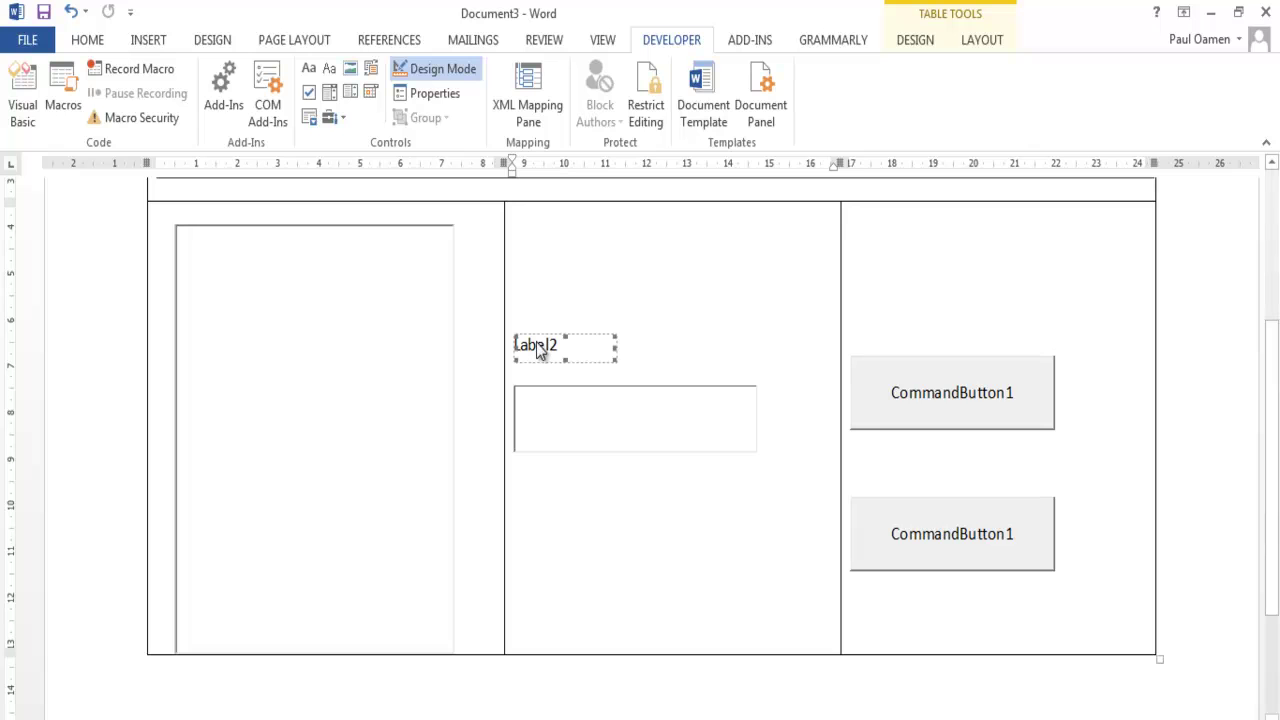
left_click(432, 94)
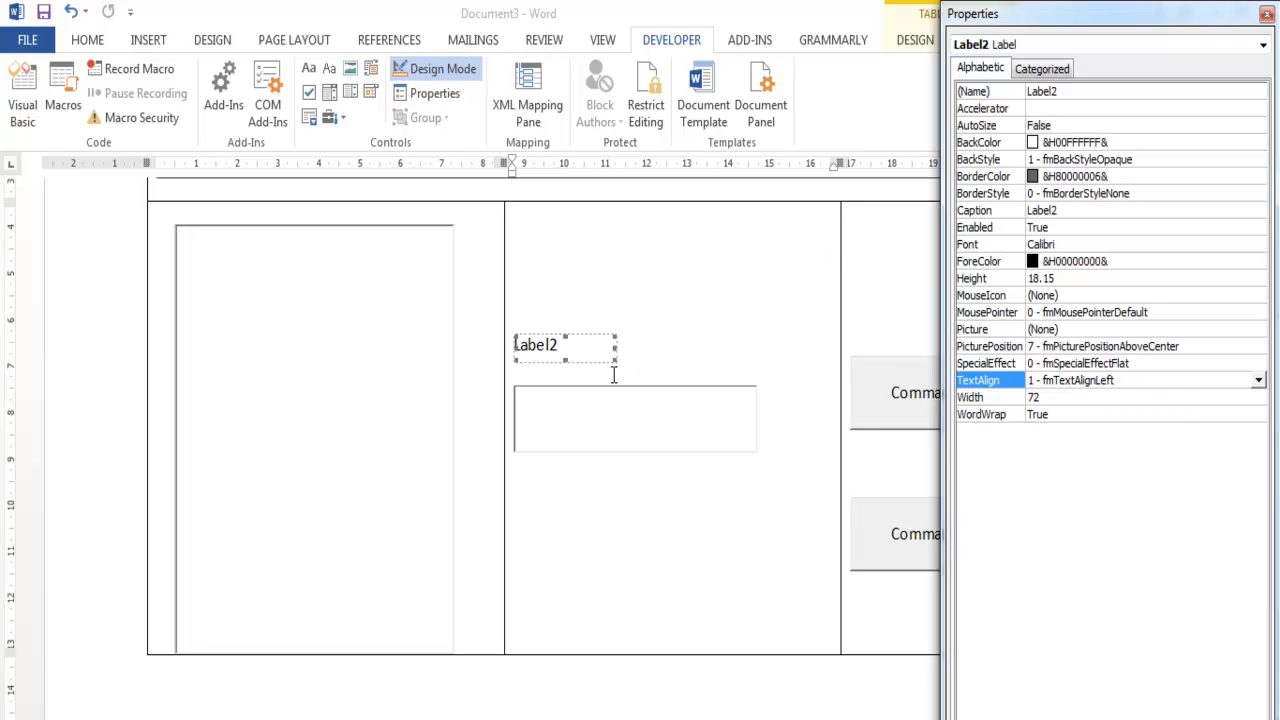
Step: Caption the label 'Enter number to multiple' and widen it to fit
left_click(1073, 210)
double_click(1073, 210)
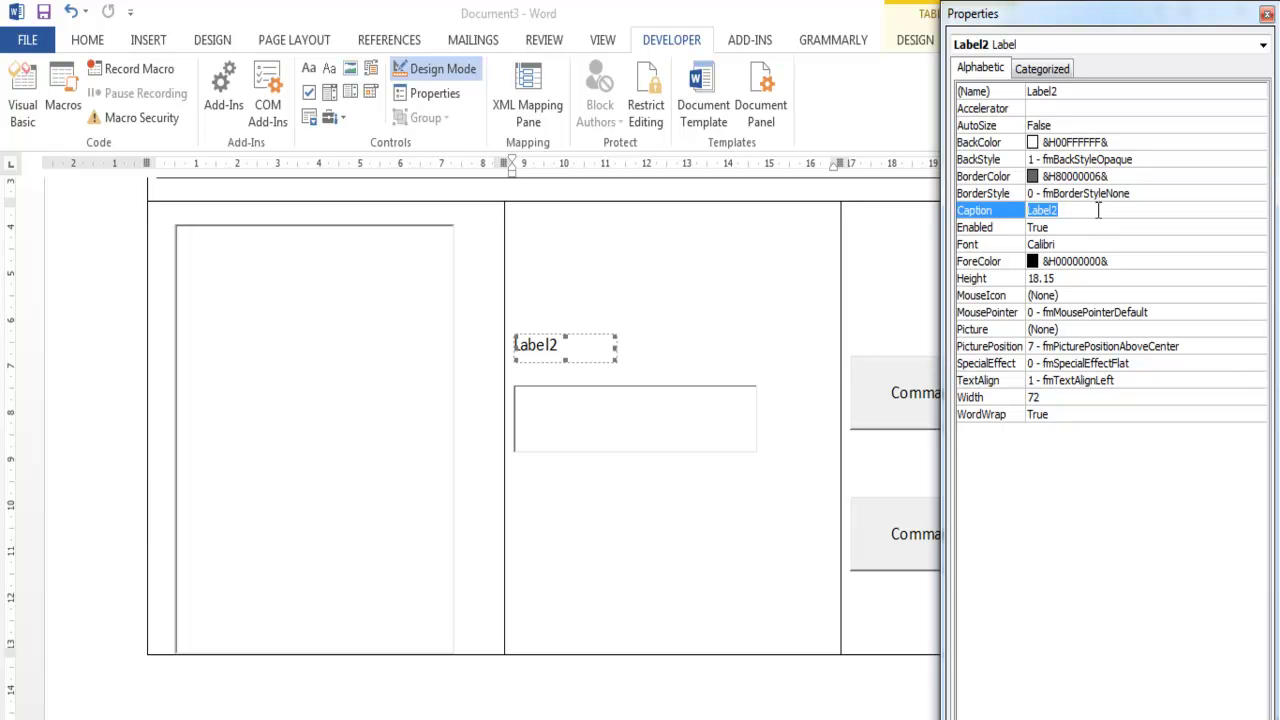
type("Enter number to multiple")
key("Return")
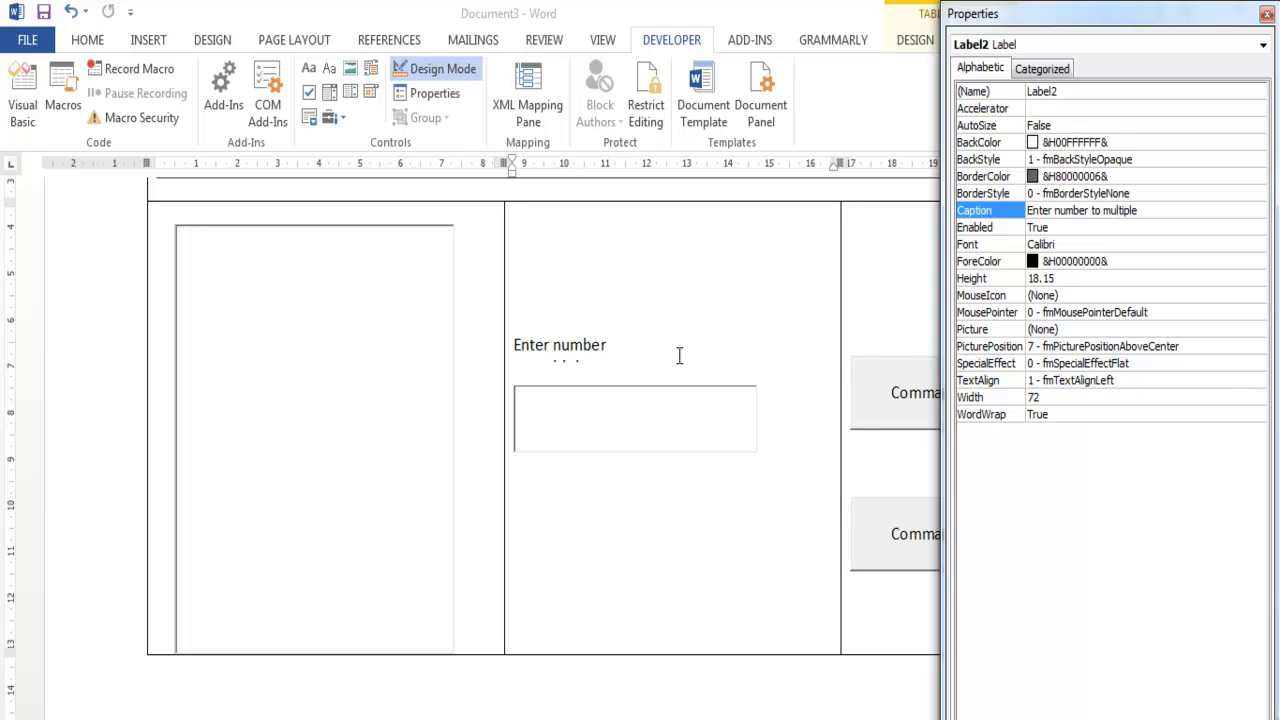
left_click(605, 355)
left_click_drag(609, 349, 762, 350)
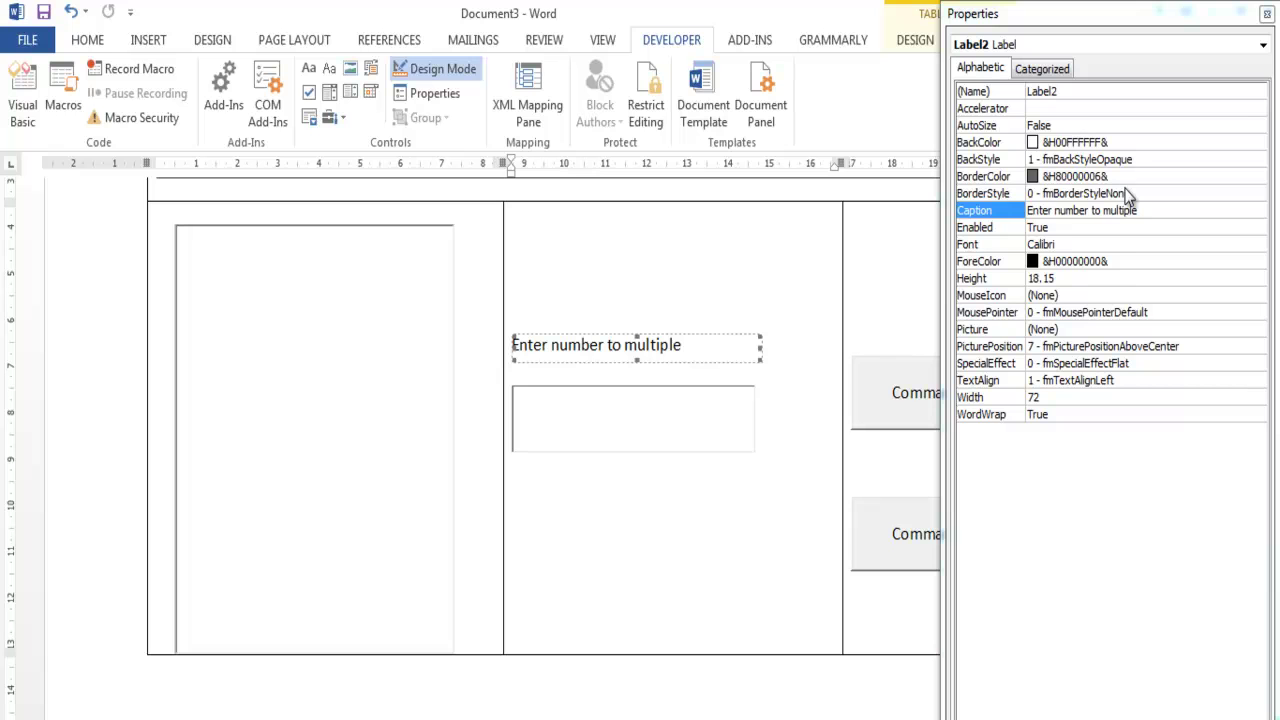
Step: Set the label's font size to 20
left_click(1076, 244)
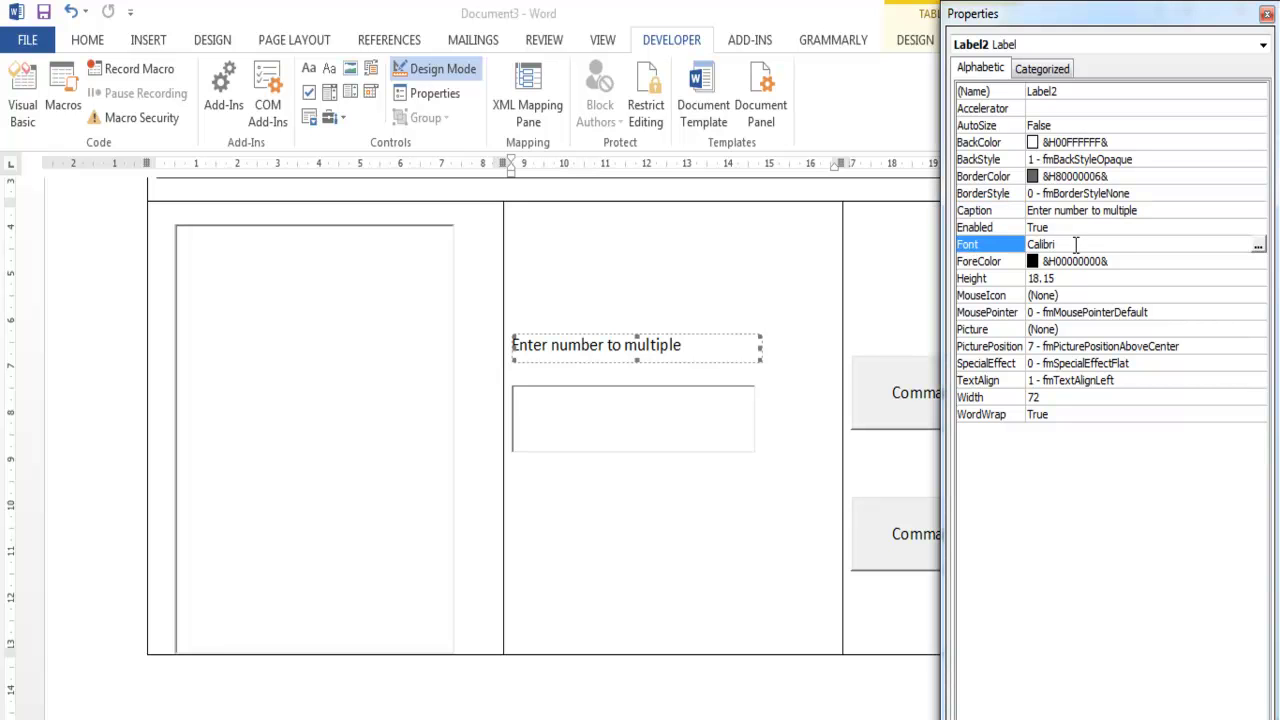
left_click(1258, 245)
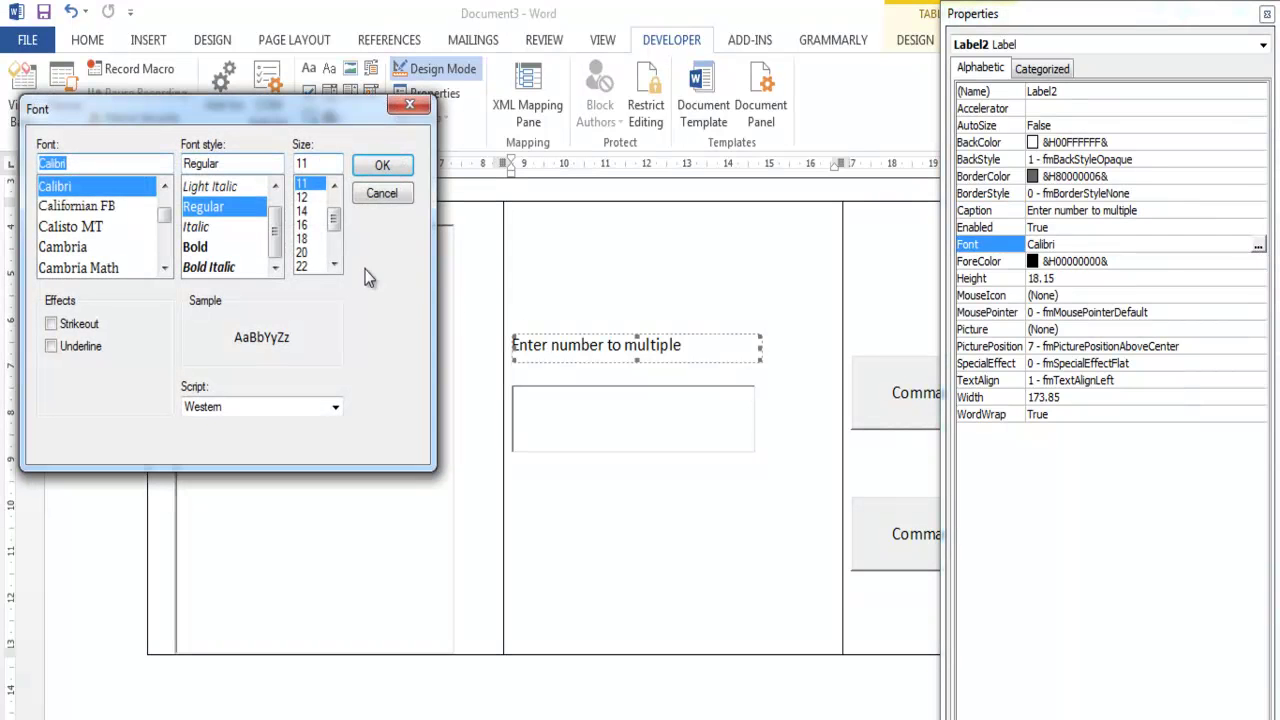
left_click(301, 252)
left_click(378, 168)
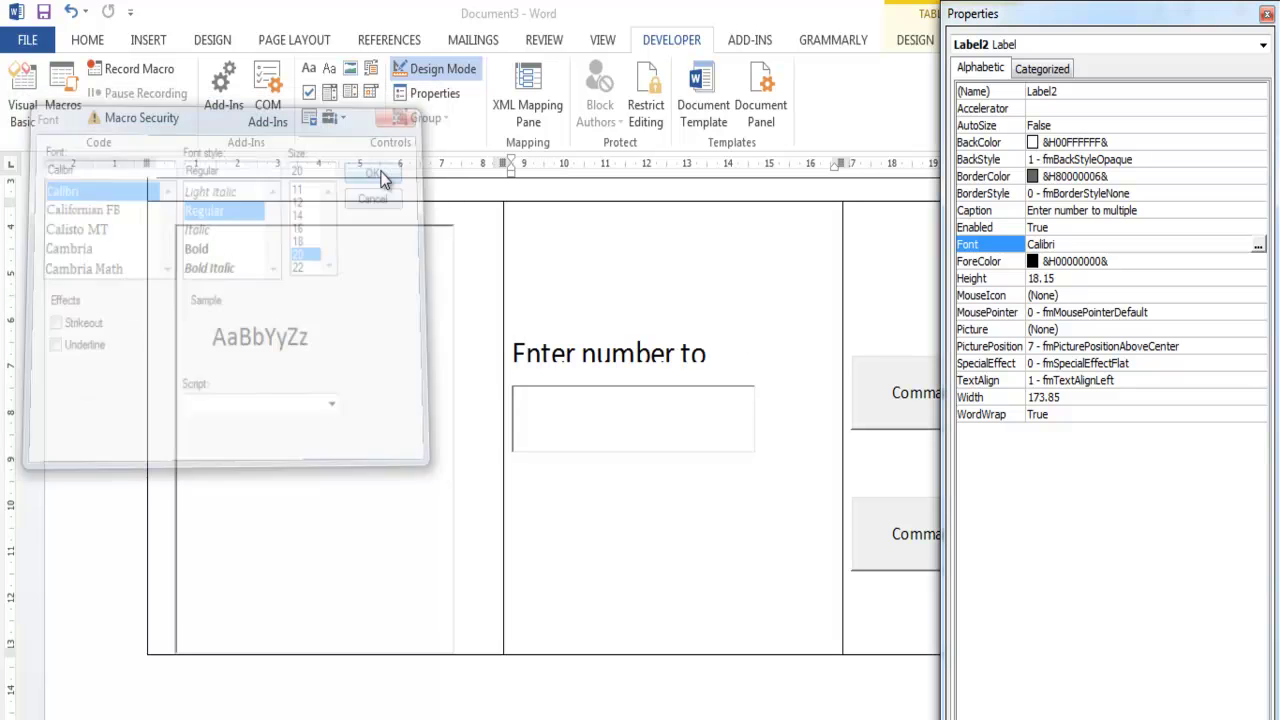
Step: Delete the empty lines above the label and enlarge it to fit its caption
left_click(527, 250)
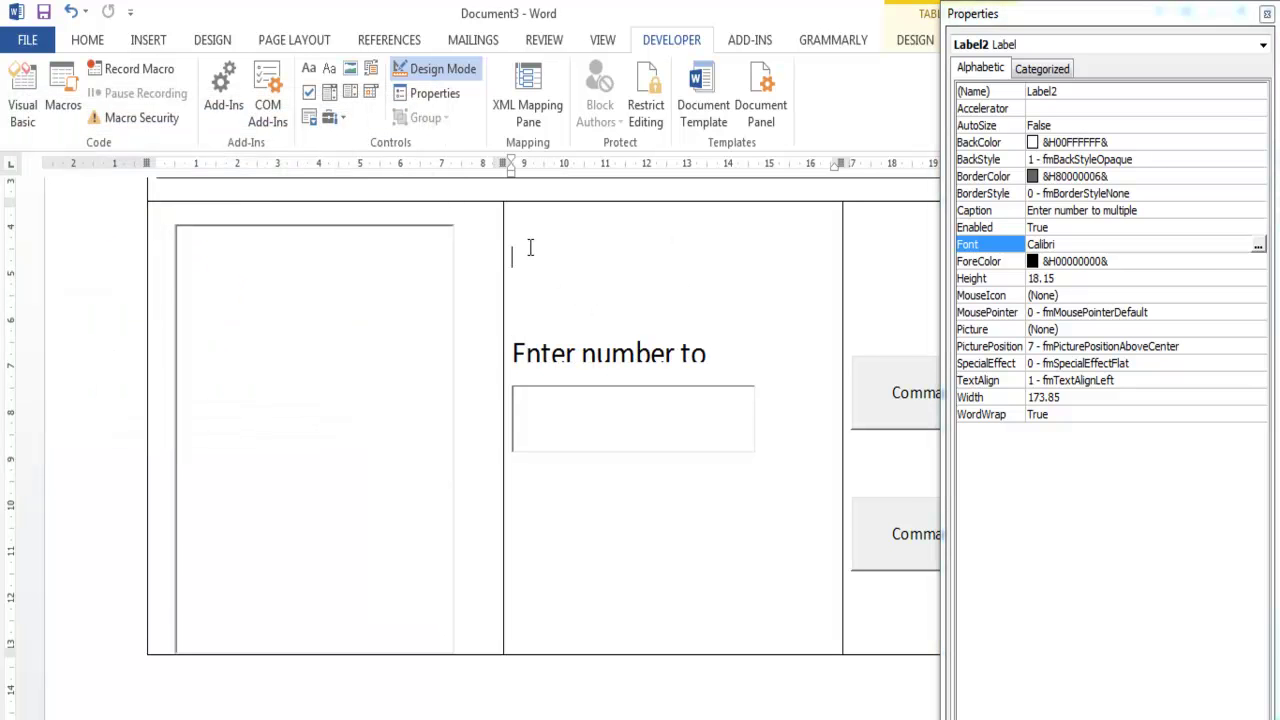
key("Delete")
key("Delete")
key("Delete")
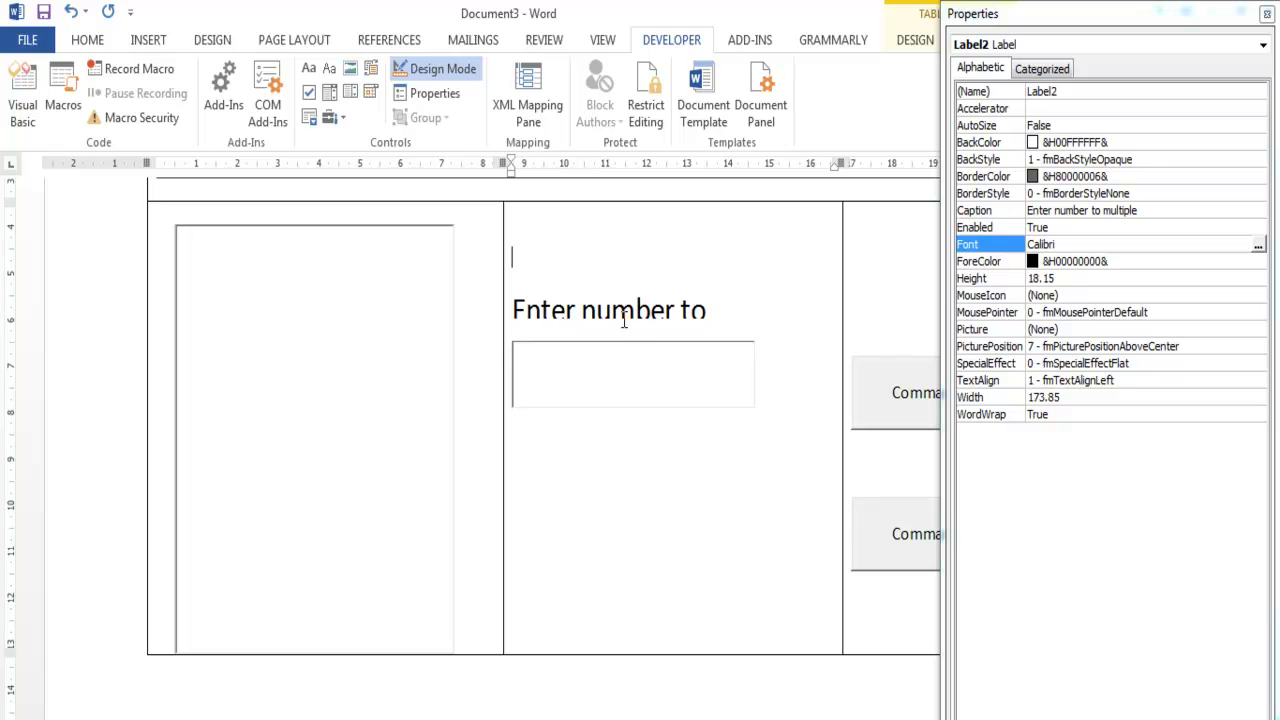
left_click(712, 297)
left_click_drag(760, 284, 838, 275)
left_click_drag(654, 297, 657, 318)
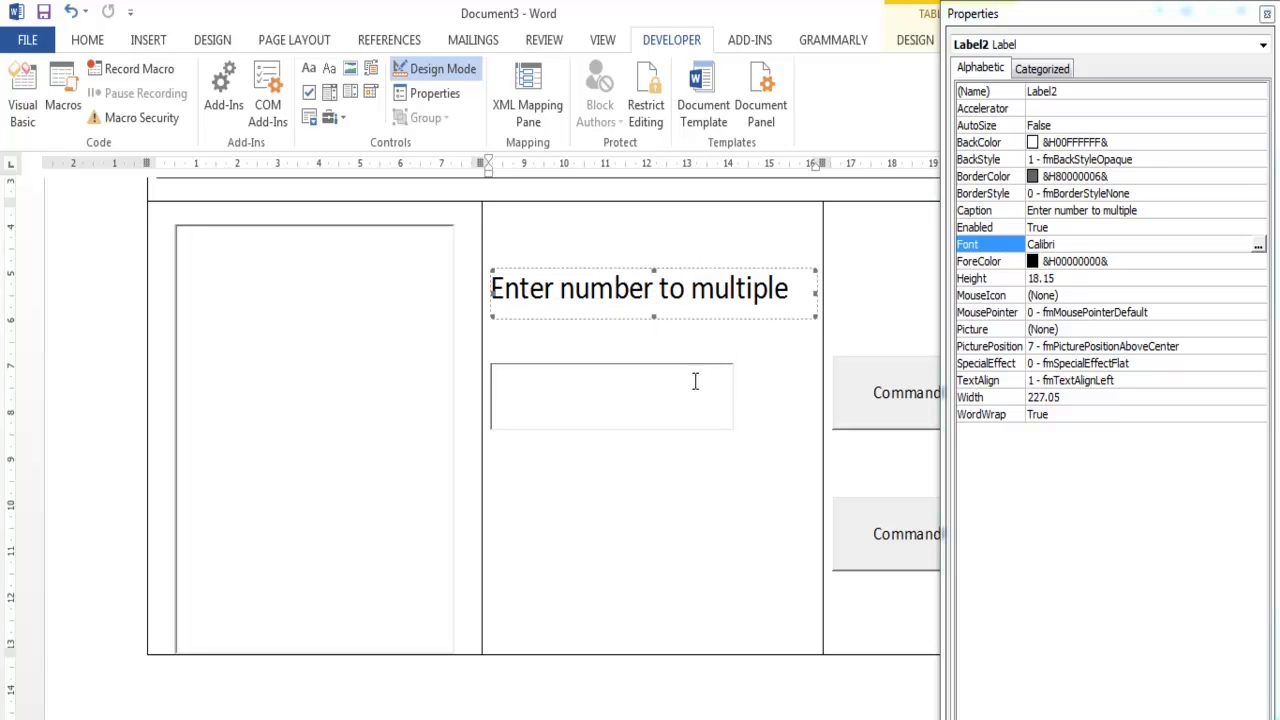
left_click(623, 340)
Step: Widen the number-entry text box and set its font size to 20
left_click(660, 411)
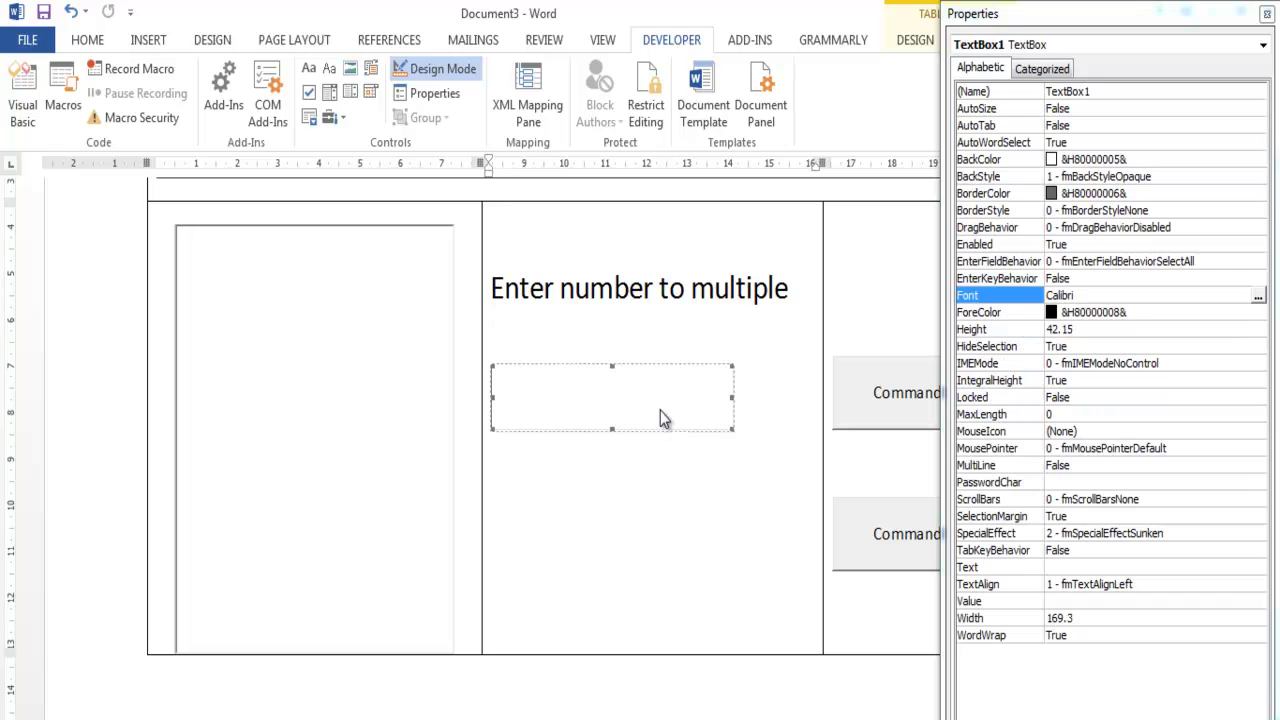
left_click_drag(731, 397, 797, 396)
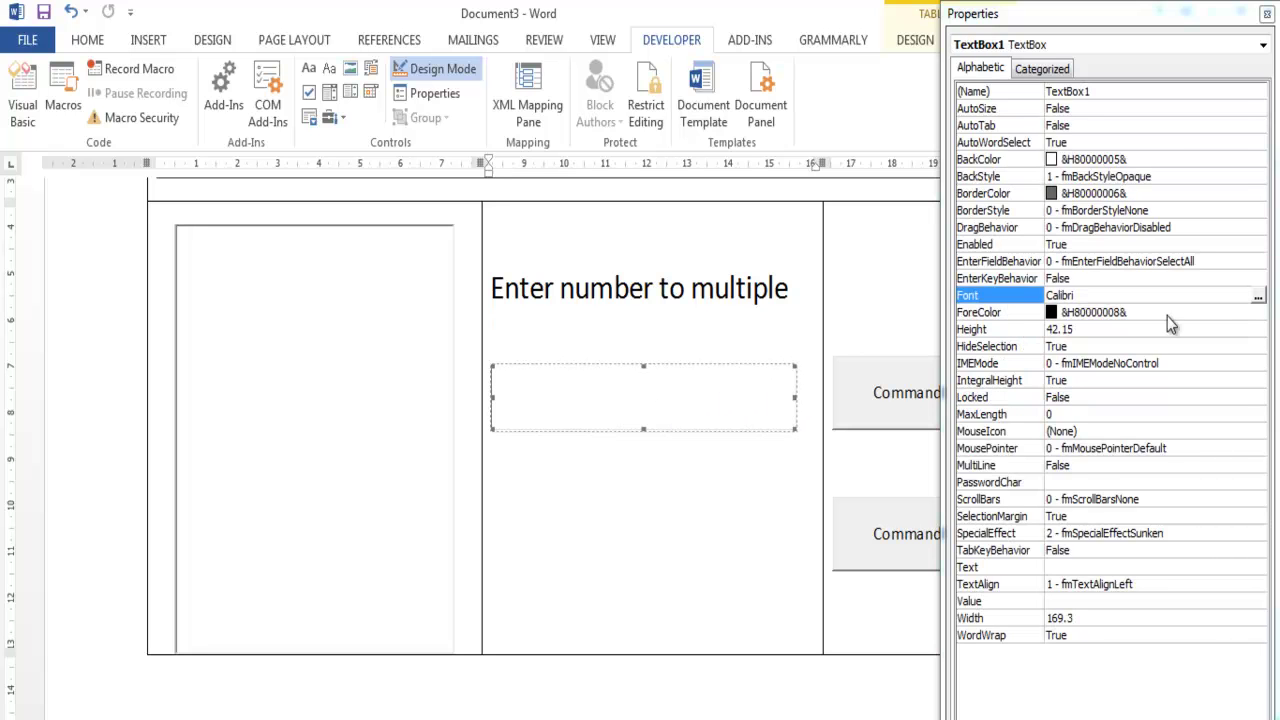
left_click(1258, 297)
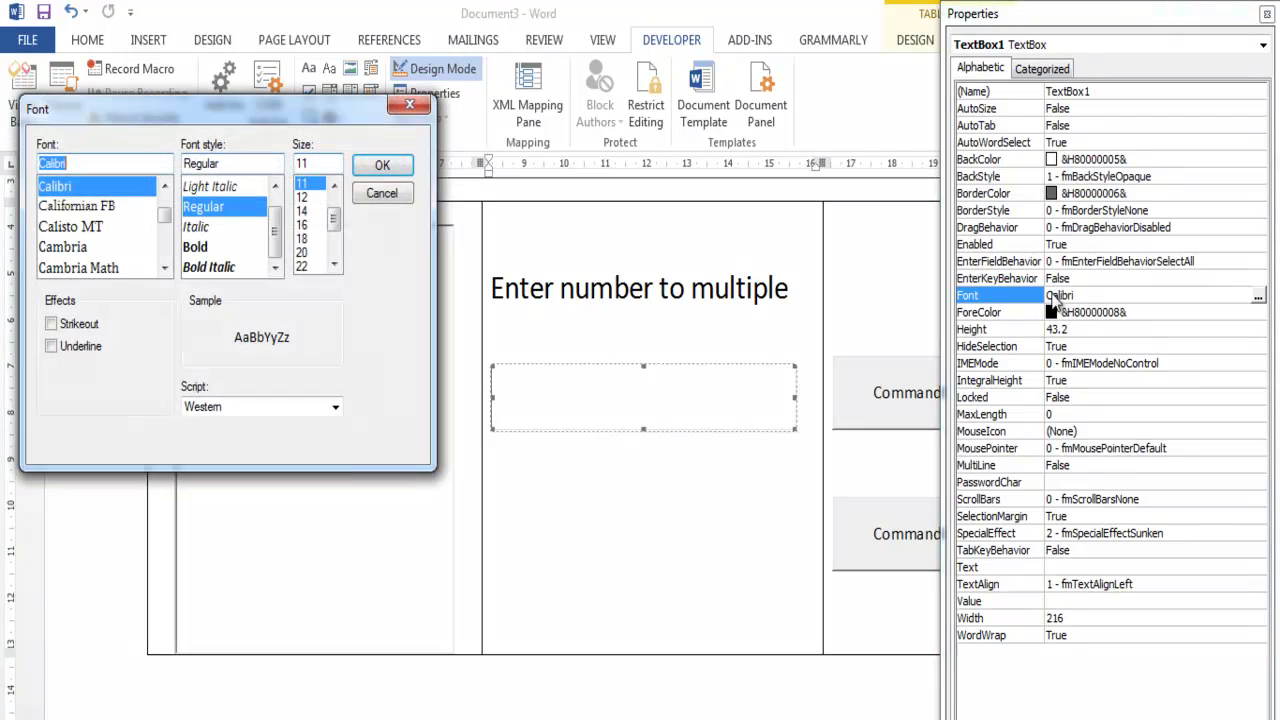
left_click(312, 267)
left_click(308, 253)
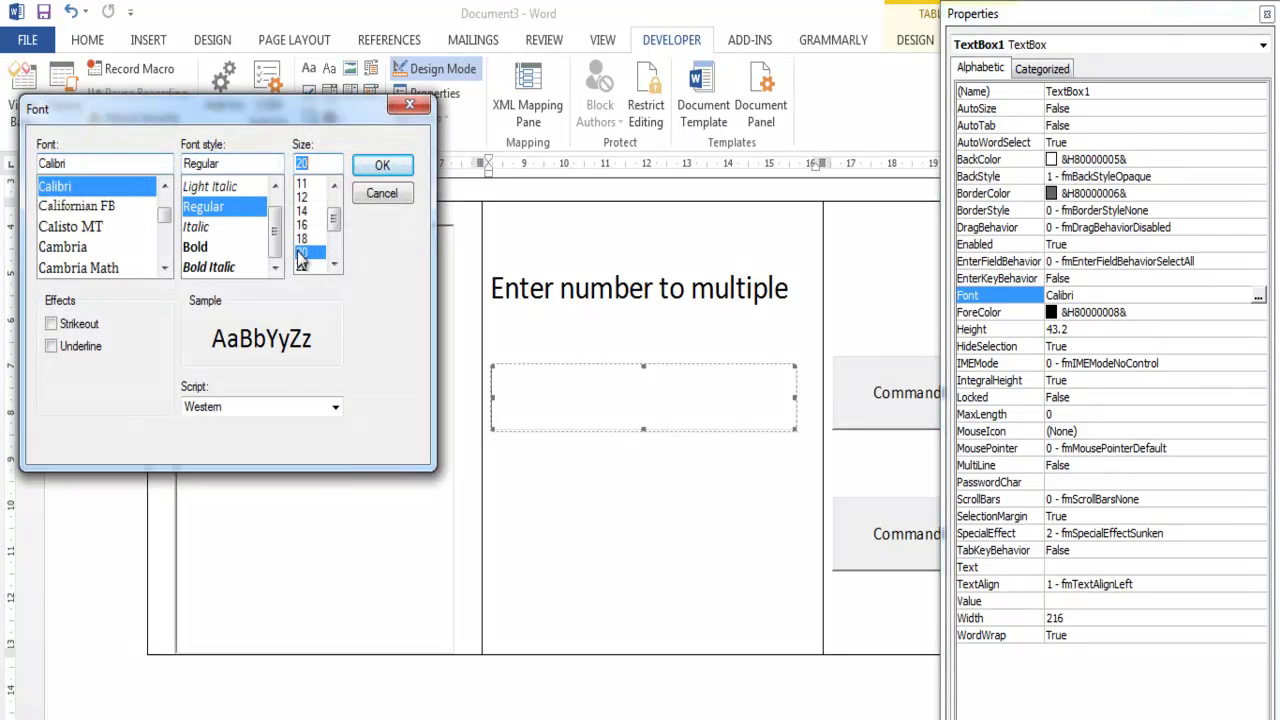
left_click(382, 165)
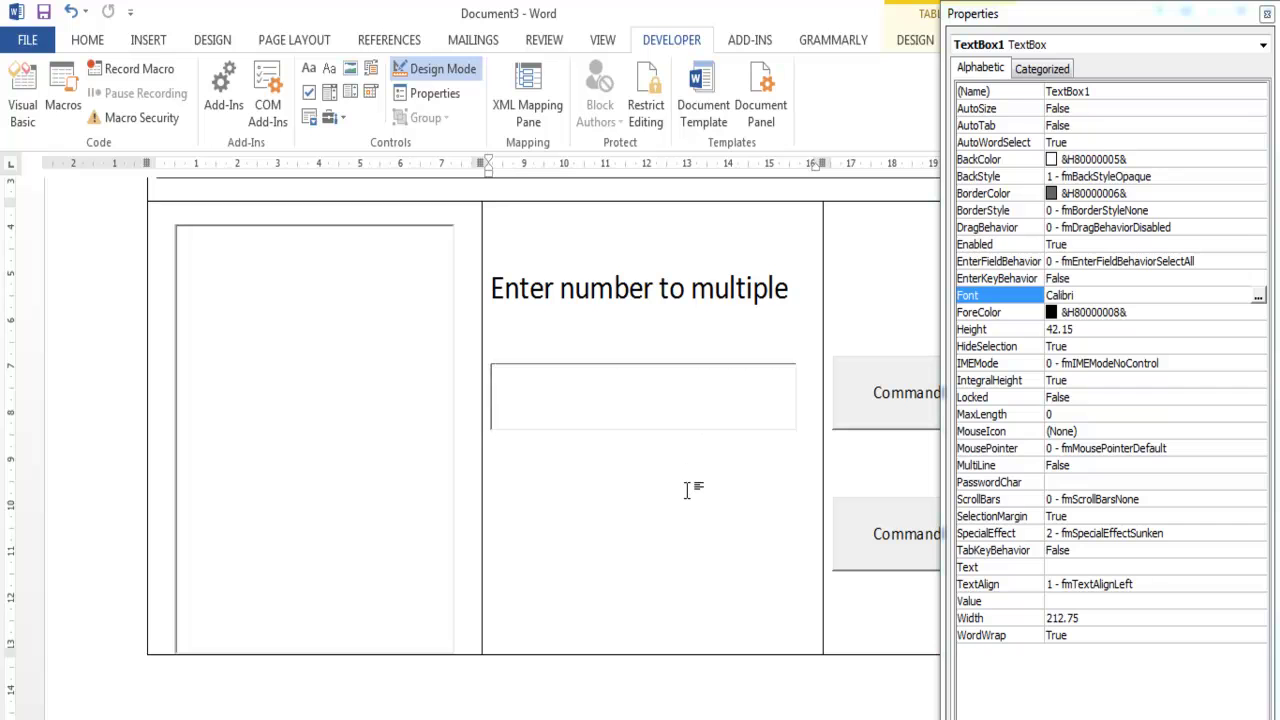
left_click(713, 289)
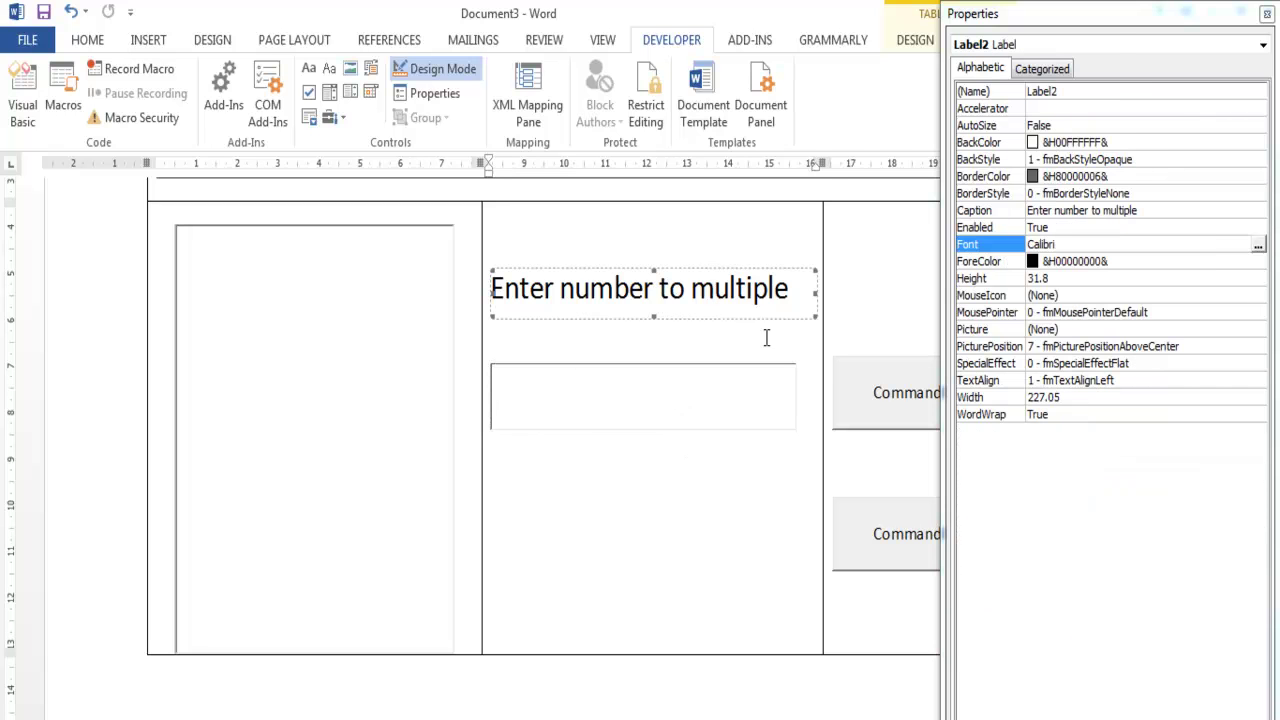
Step: Set the first command button's Caption to 'Time Table'
left_click(898, 405)
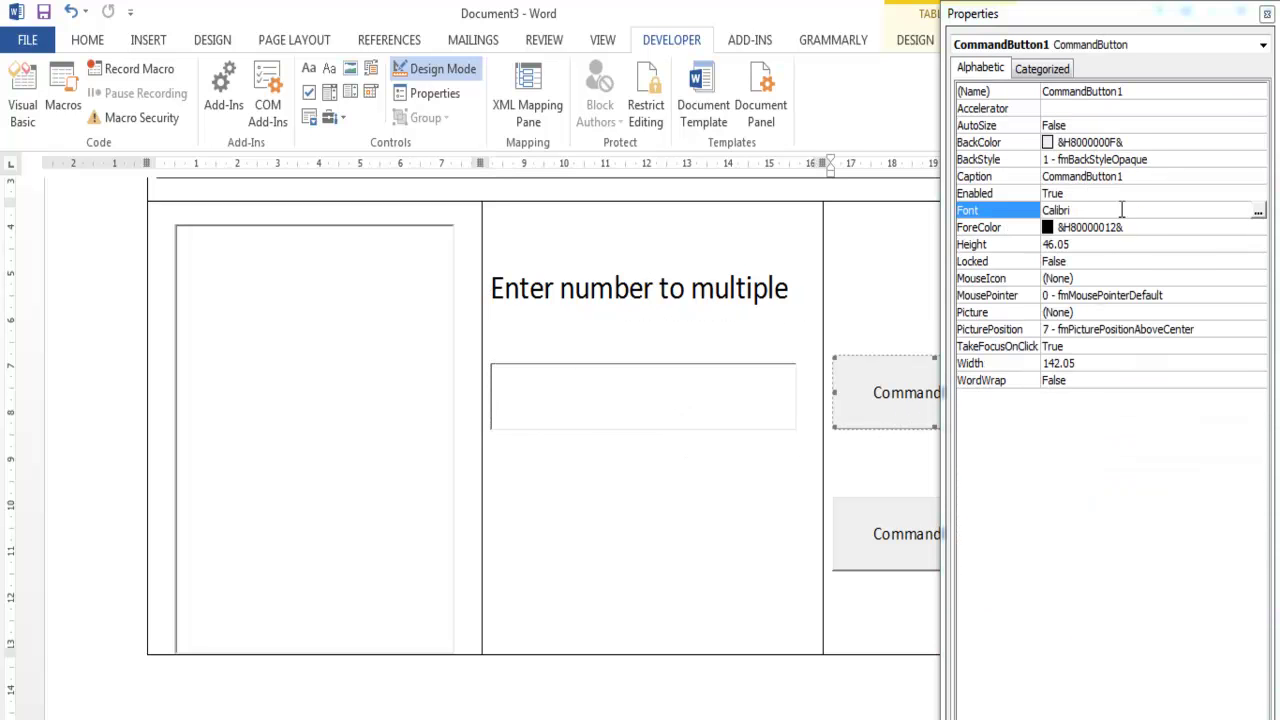
left_click(1240, 618)
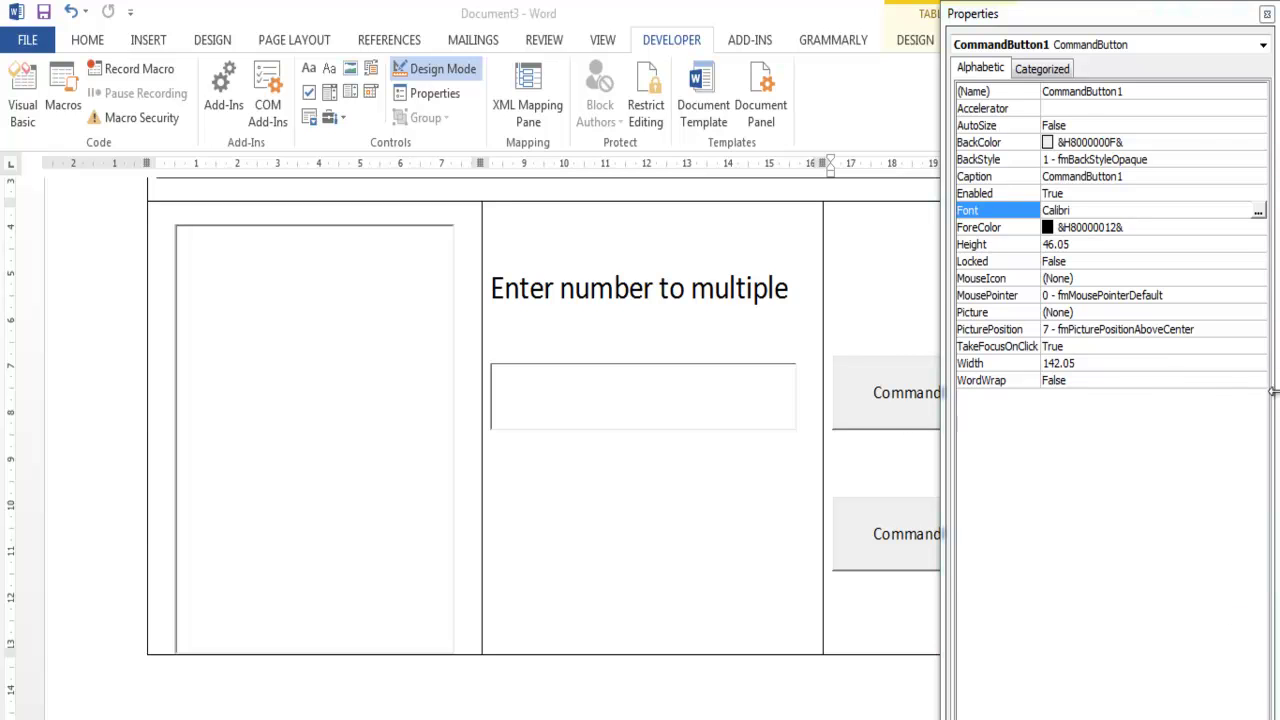
left_click(893, 410)
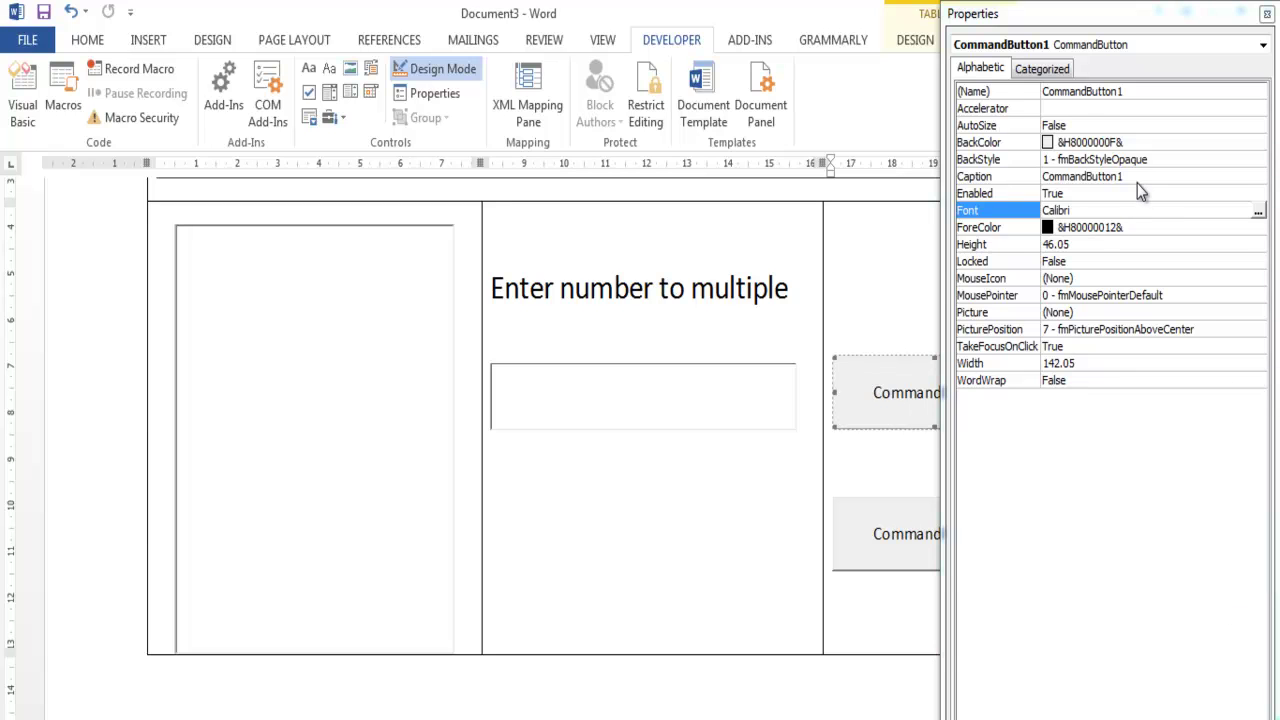
left_click(1130, 182)
double_click(1130, 182)
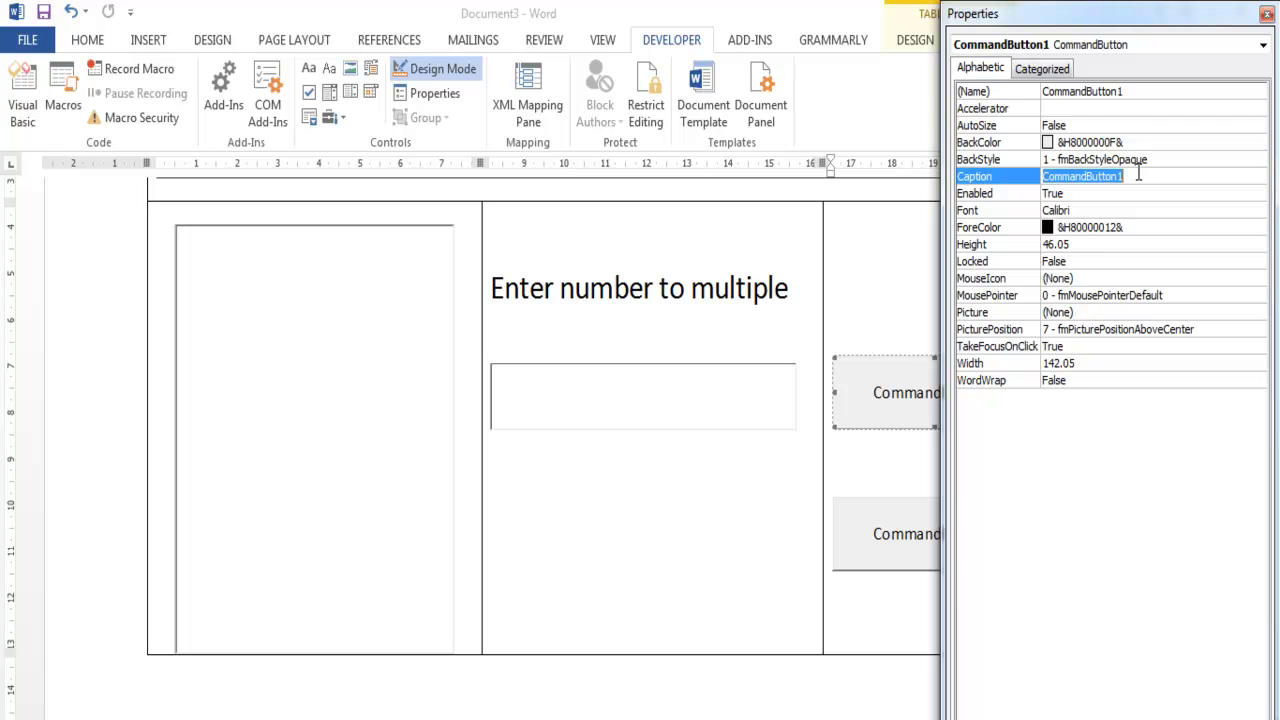
type("Time Table")
key("Return")
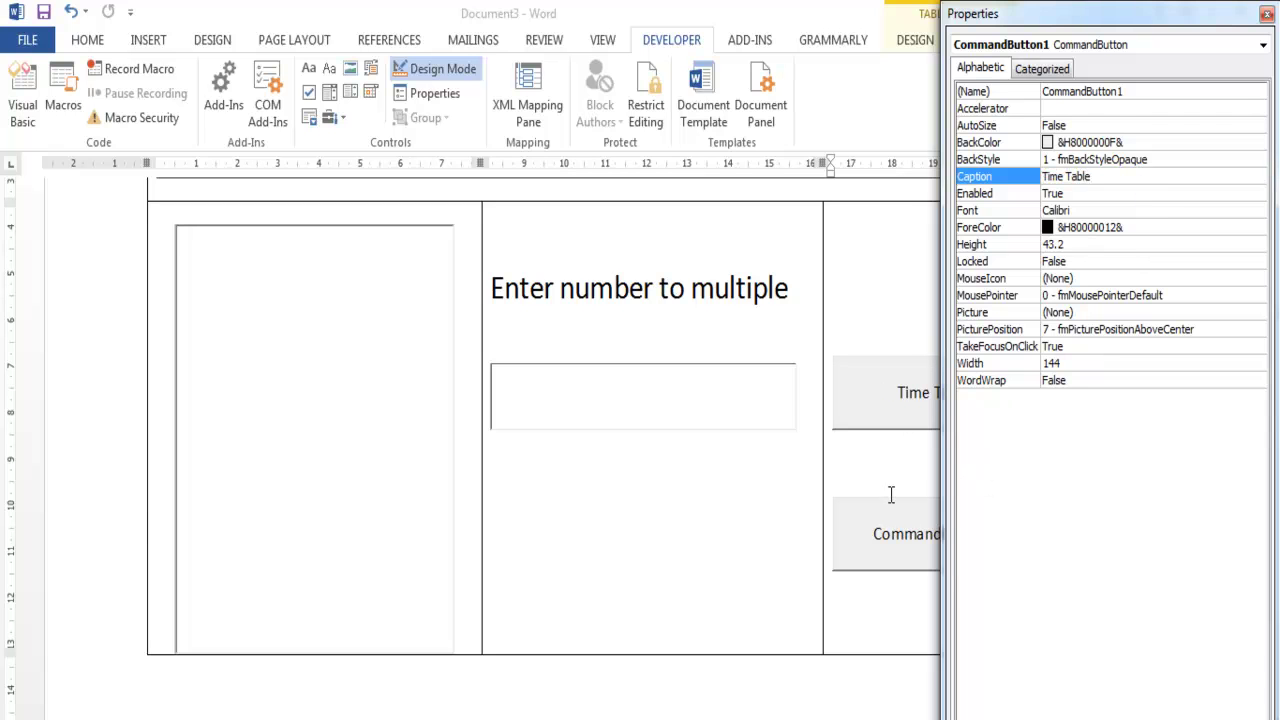
left_click(881, 527)
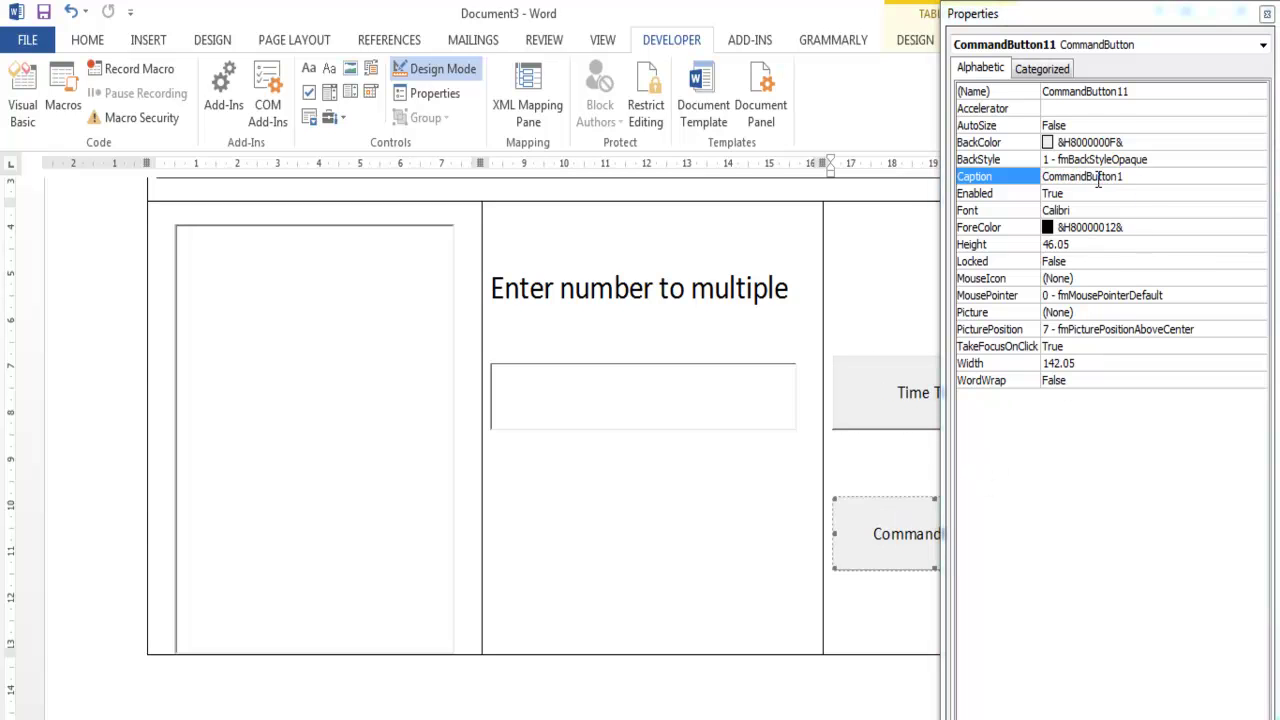
Step: Set the second command button's Caption to 'Reset Table'
left_click(1130, 180)
double_click(1130, 180)
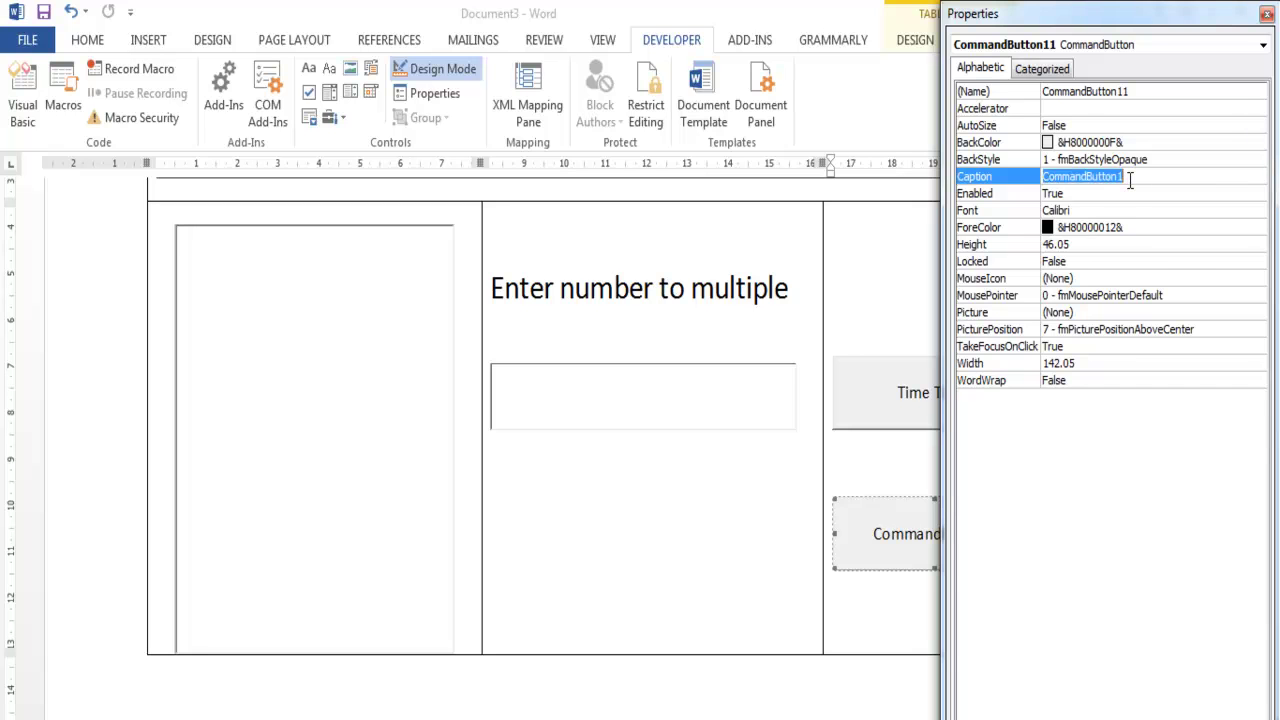
type("Time Table")
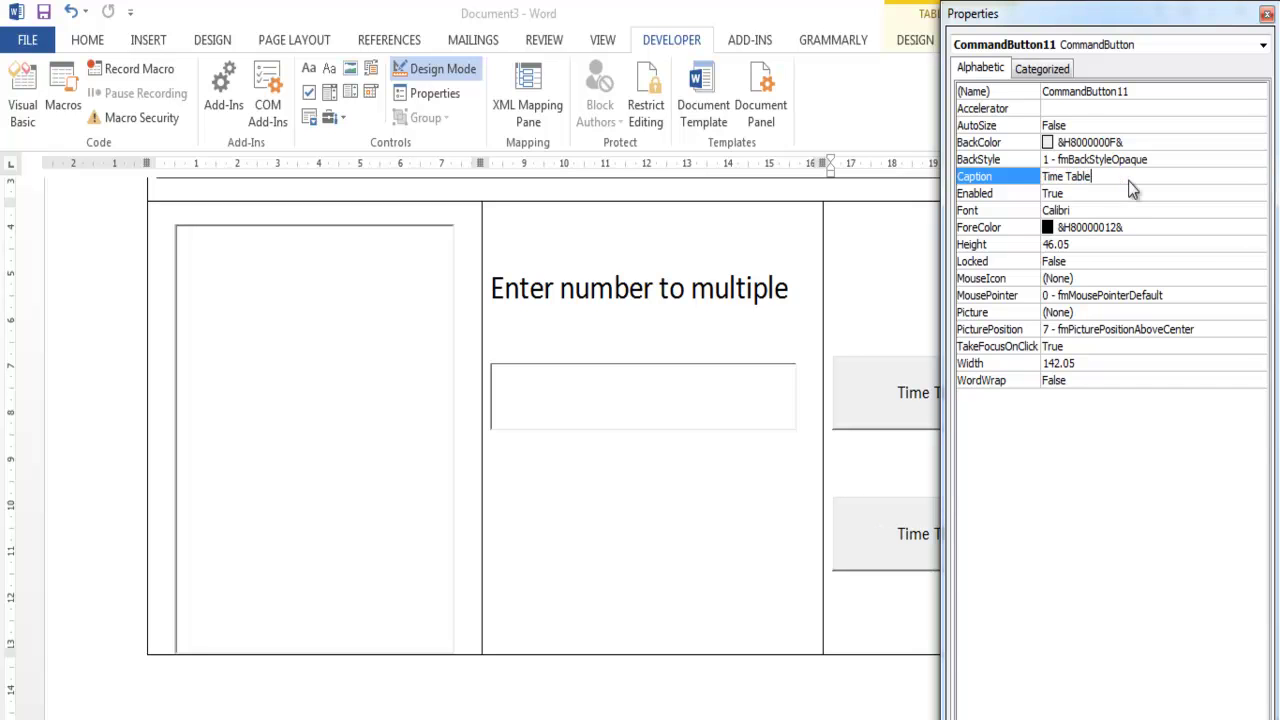
double_click(1049, 177)
type("Reset")
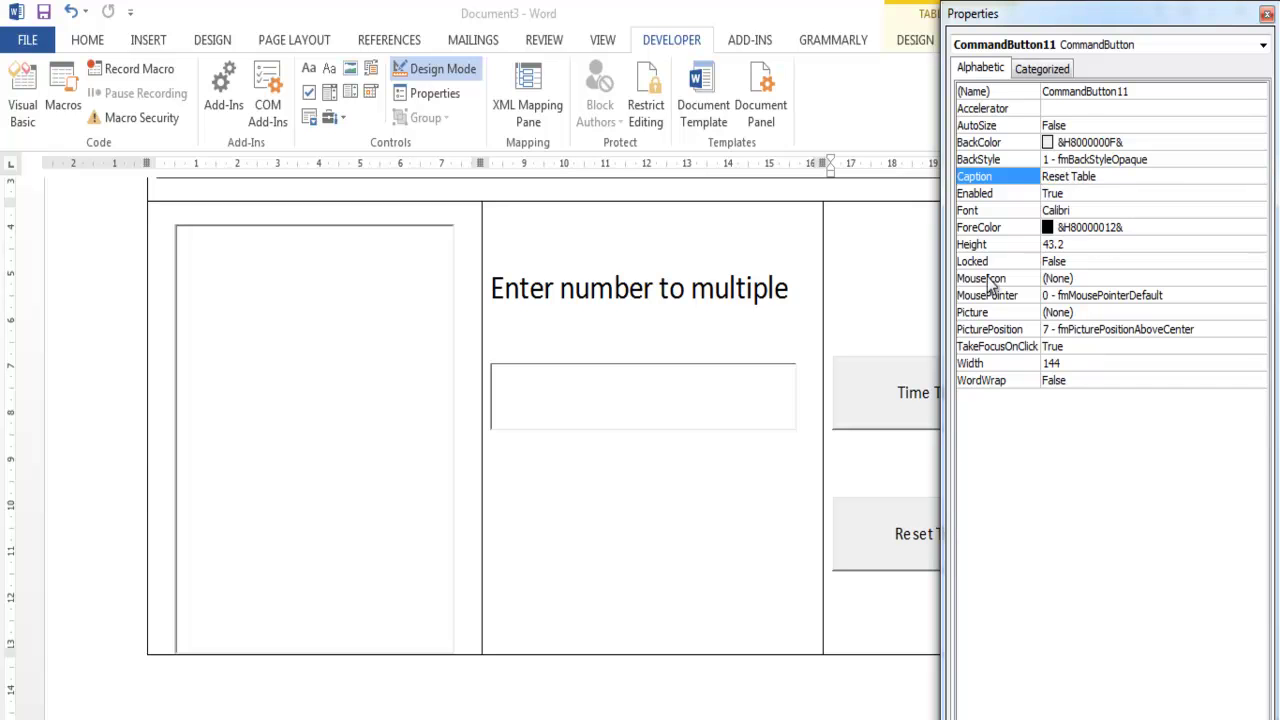
left_click(1145, 90)
Step: Name the Reset Table button cmdReset and the Time Table button cmdTable
double_click(1147, 91)
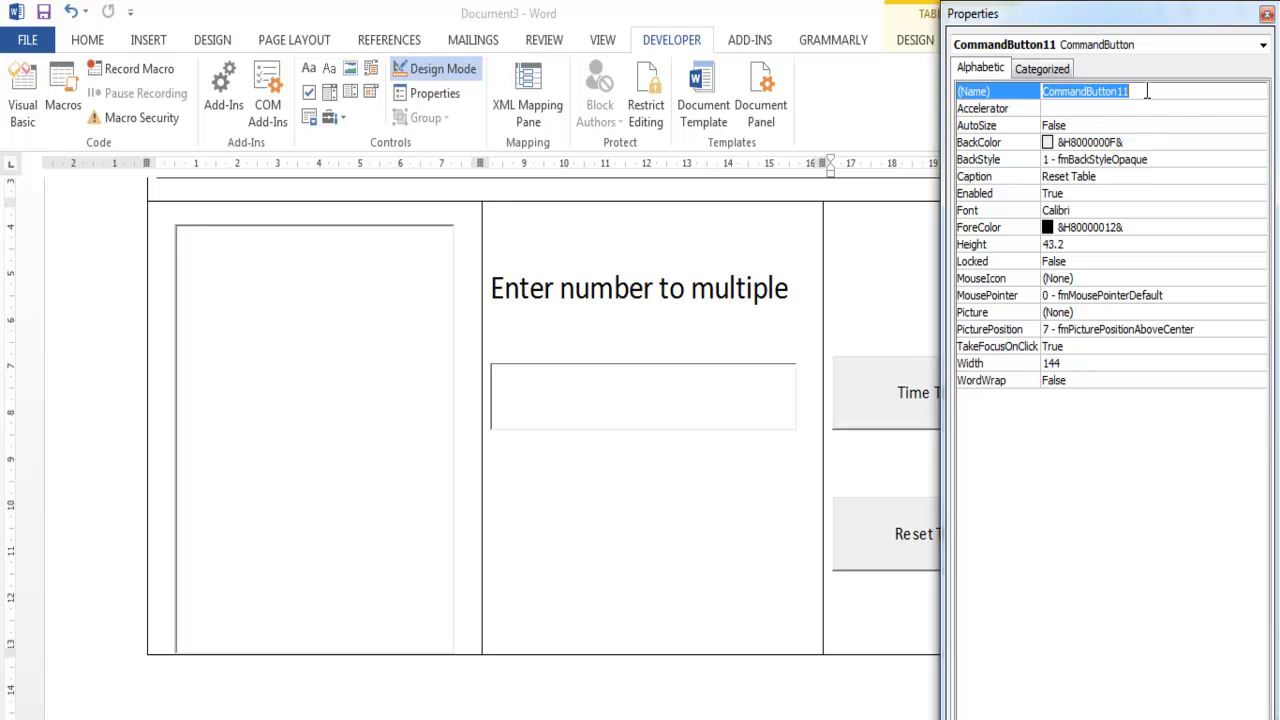
type("cmdReset")
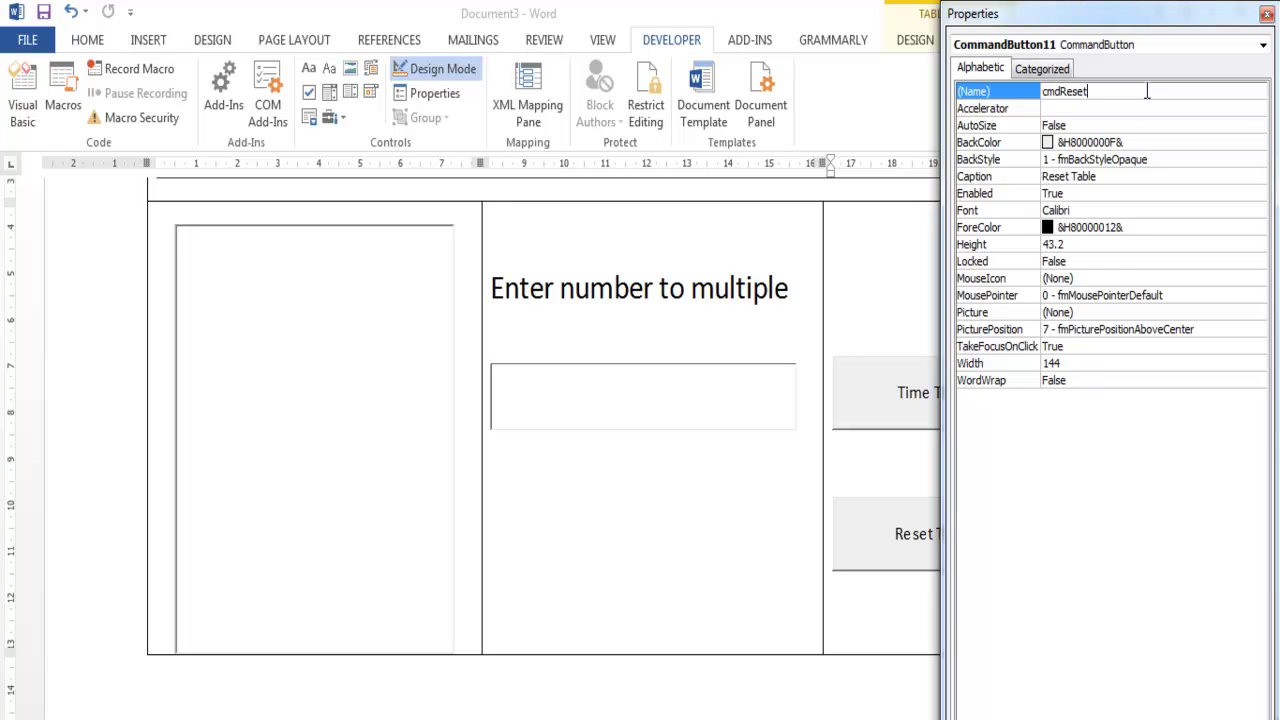
key("Return")
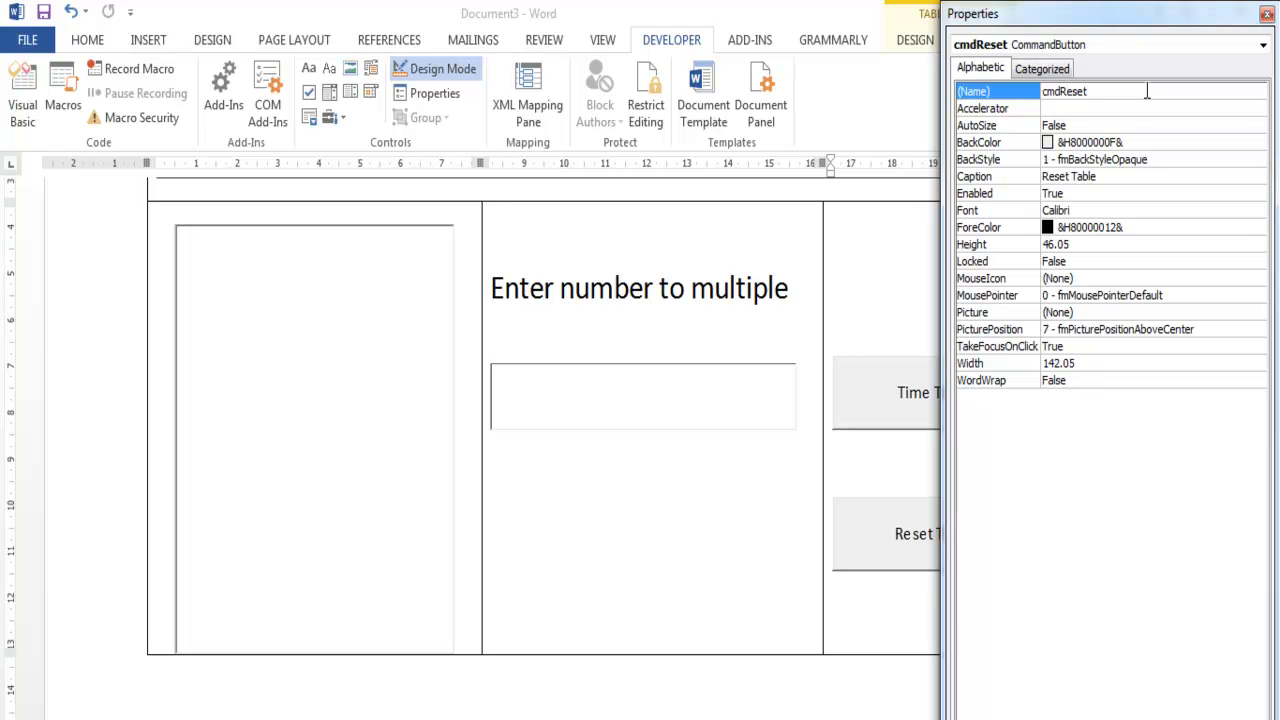
double_click(914, 396)
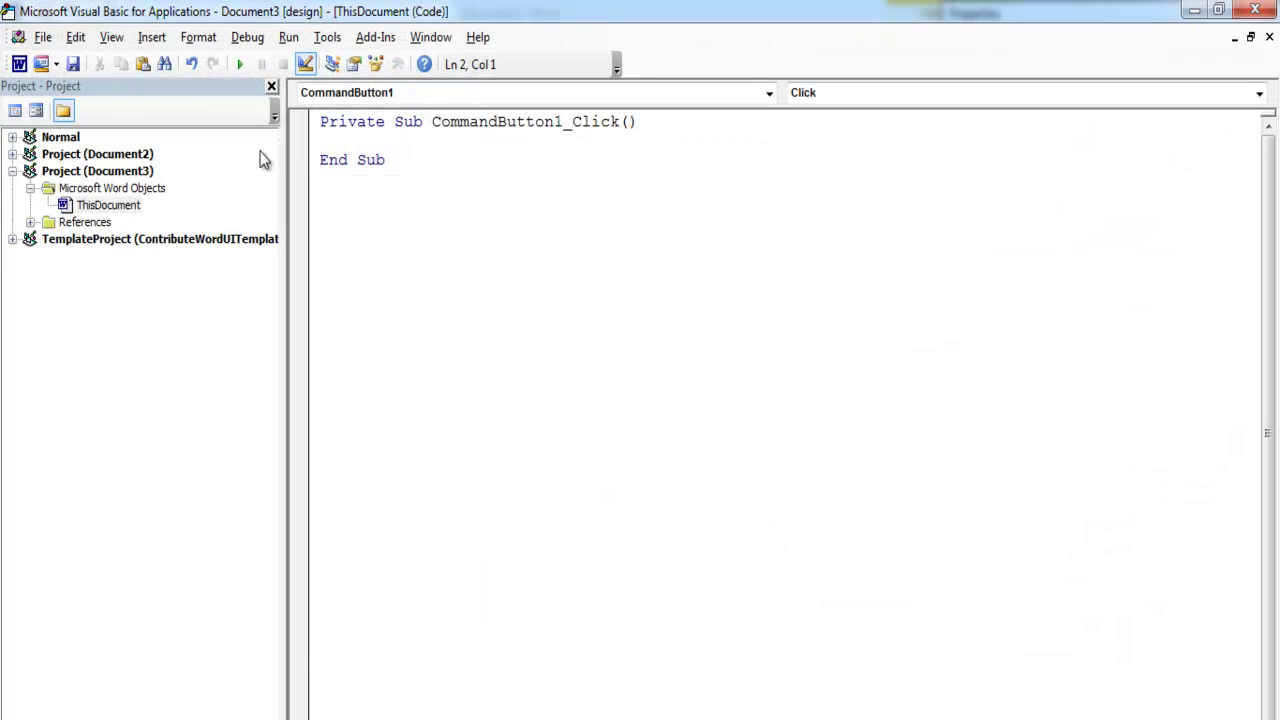
left_click(36, 110)
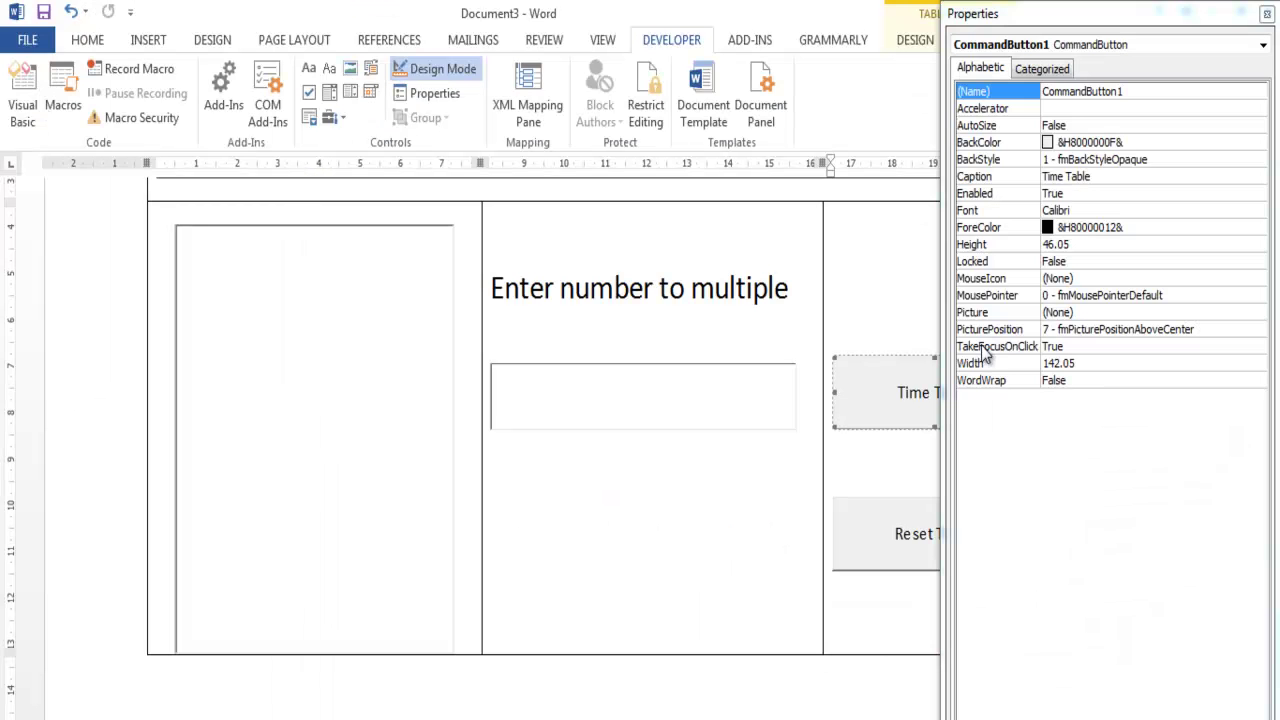
double_click(1127, 91)
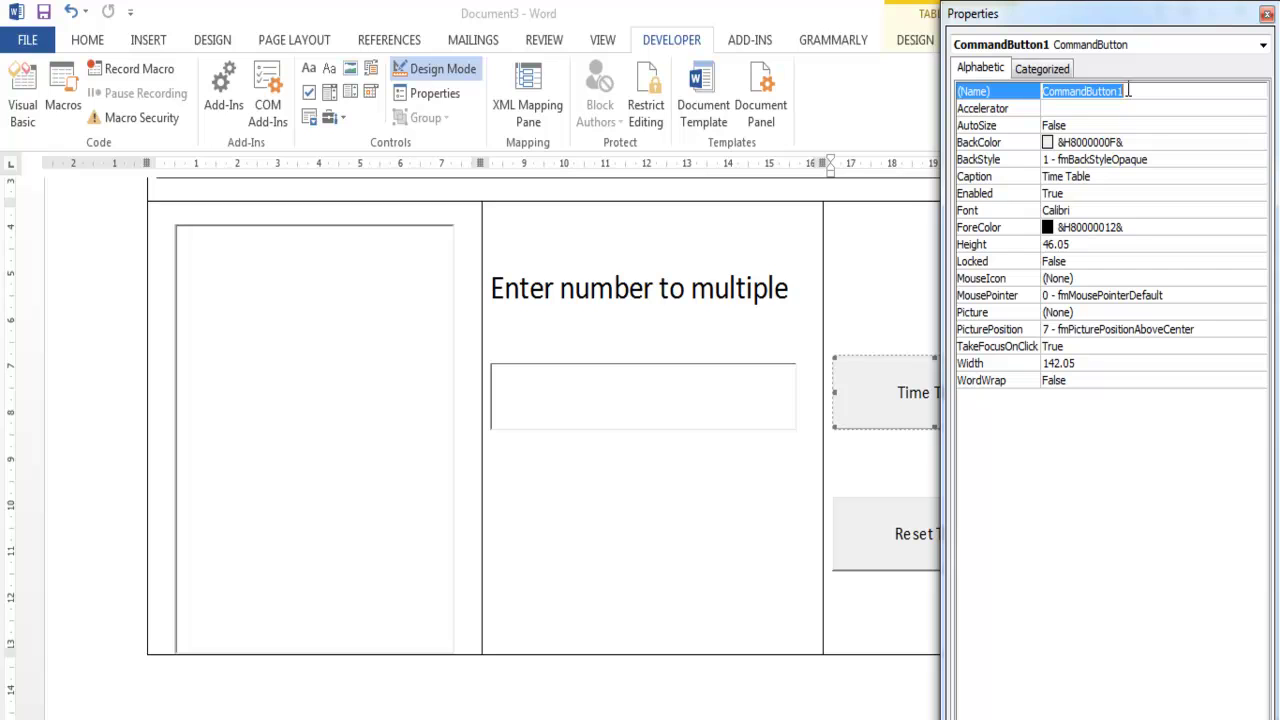
type("cmd")
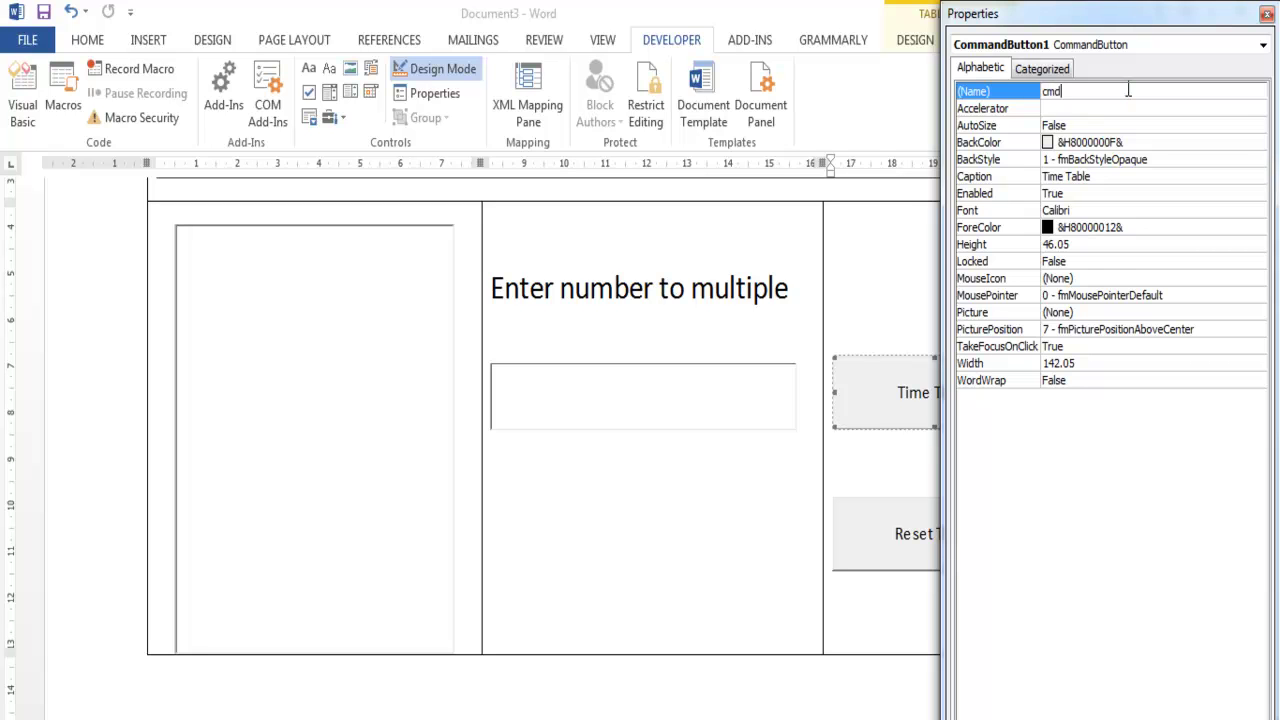
type("Table")
key("Return")
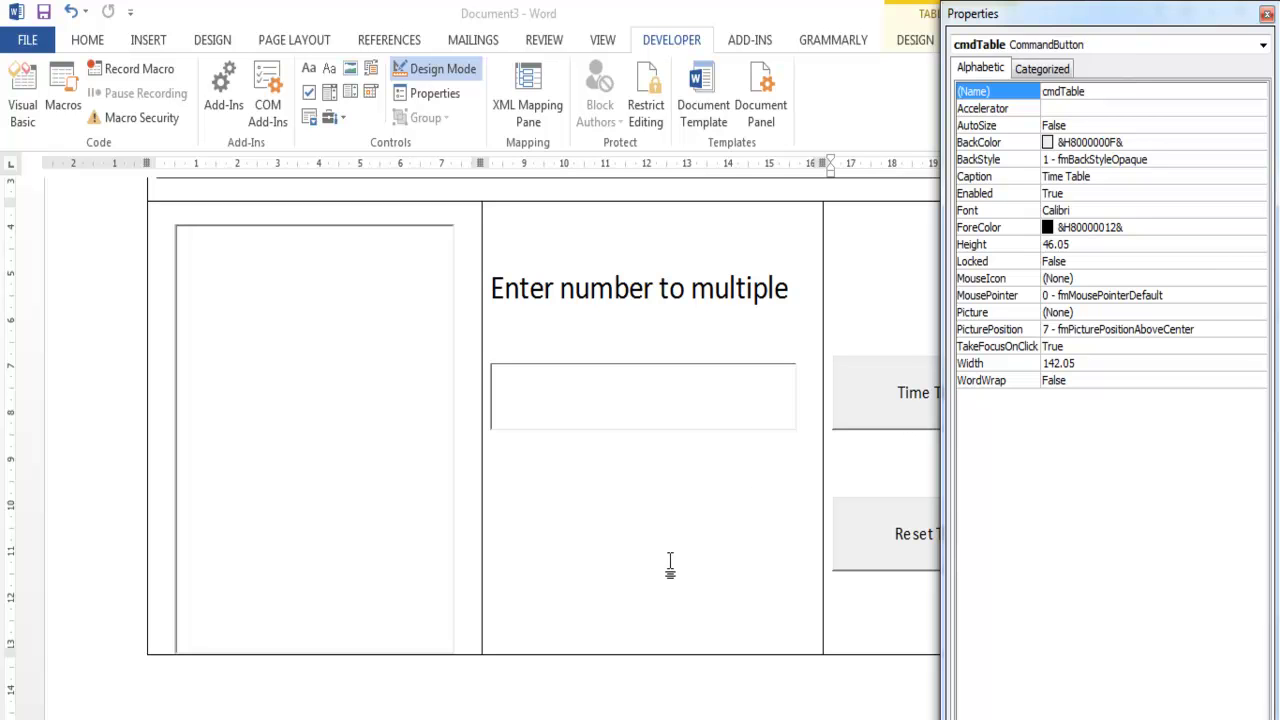
Step: Name the number-entry text box txtTable and the list box lstTable
left_click(649, 411)
left_click(770, 387)
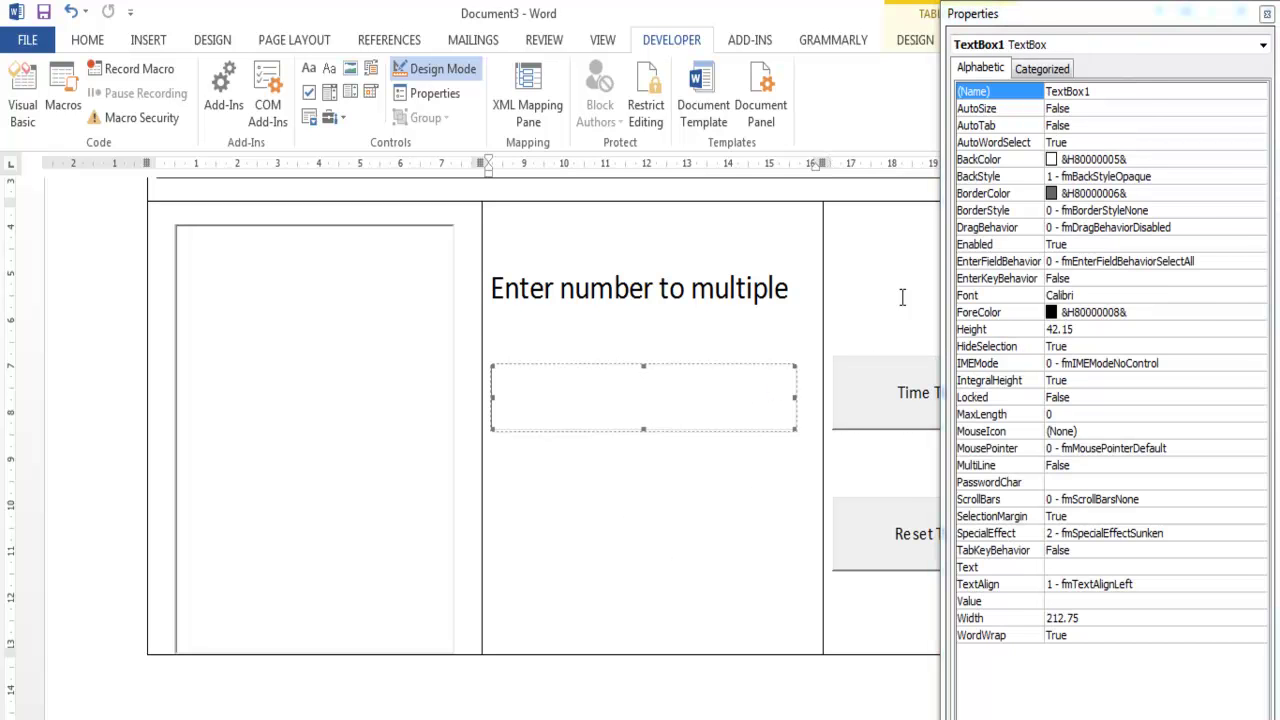
double_click(1090, 92)
type("txtTable")
left_click(366, 414)
left_click(371, 423)
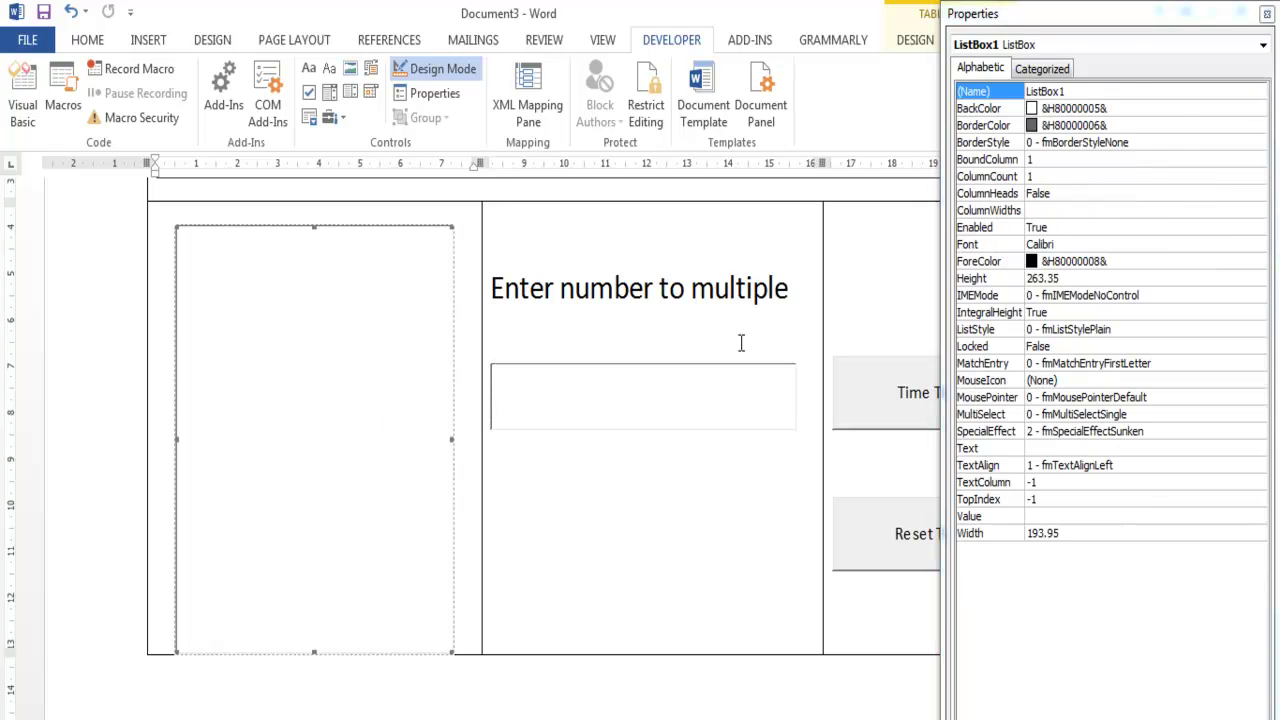
double_click(1090, 92)
type("lstTable")
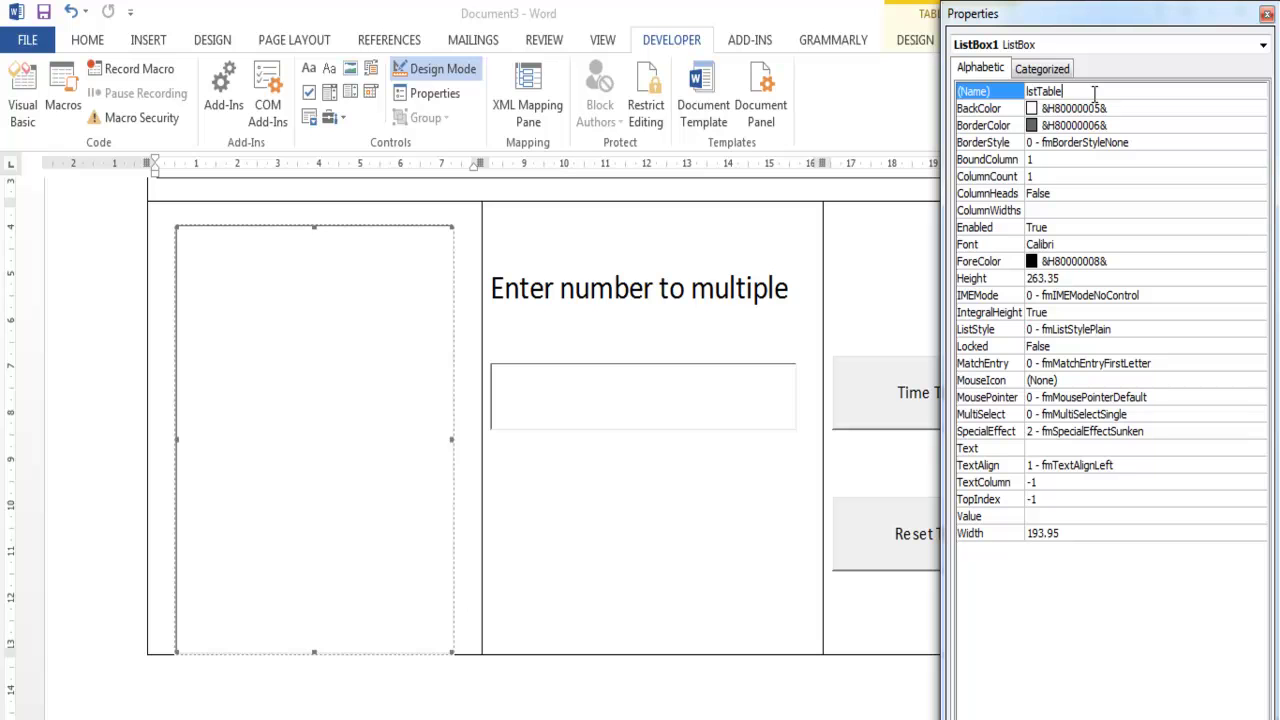
key("Return")
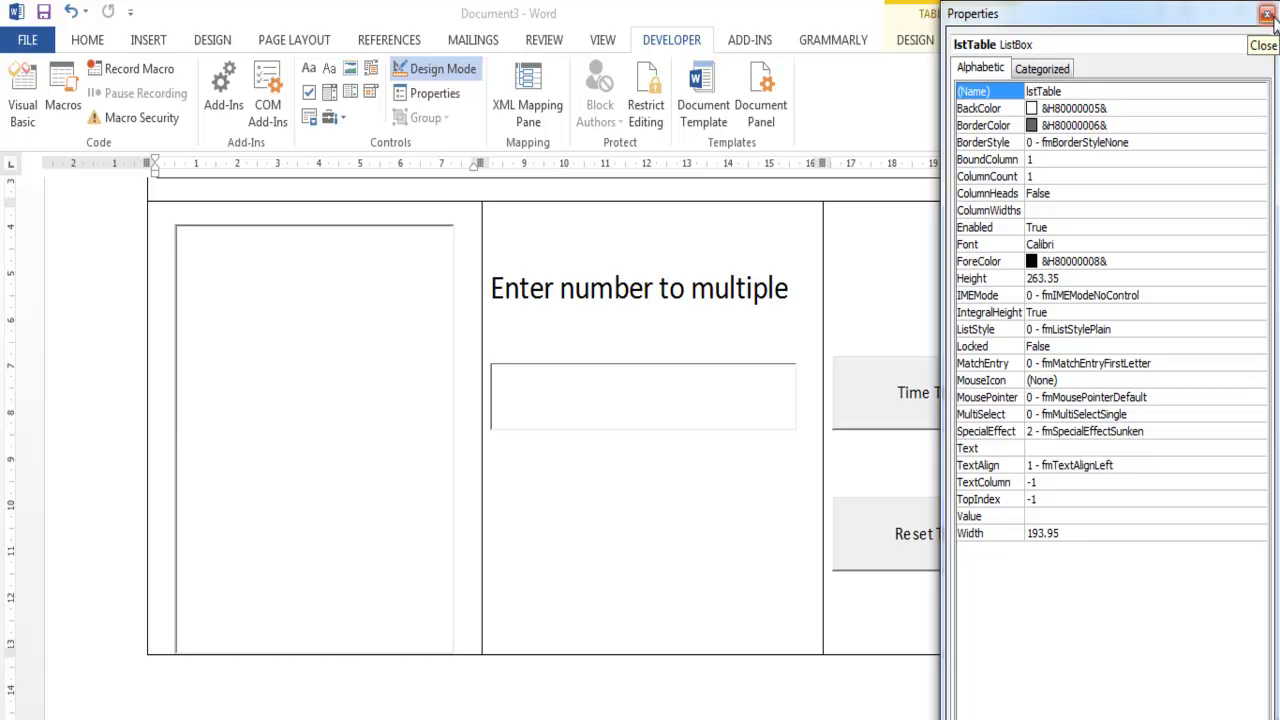
Step: Add an Option Explicit line at the top of the form's code module
double_click(898, 410)
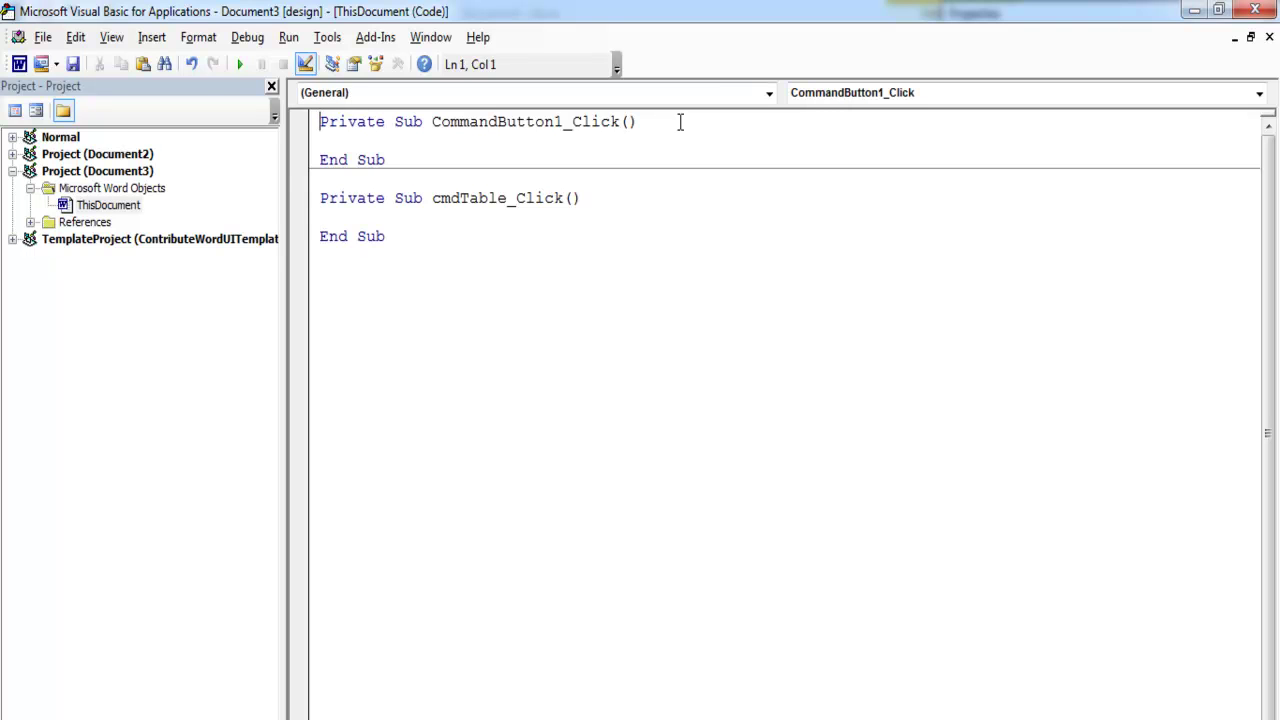
key("Return")
key("Return")
left_click(410, 138)
type("opt")
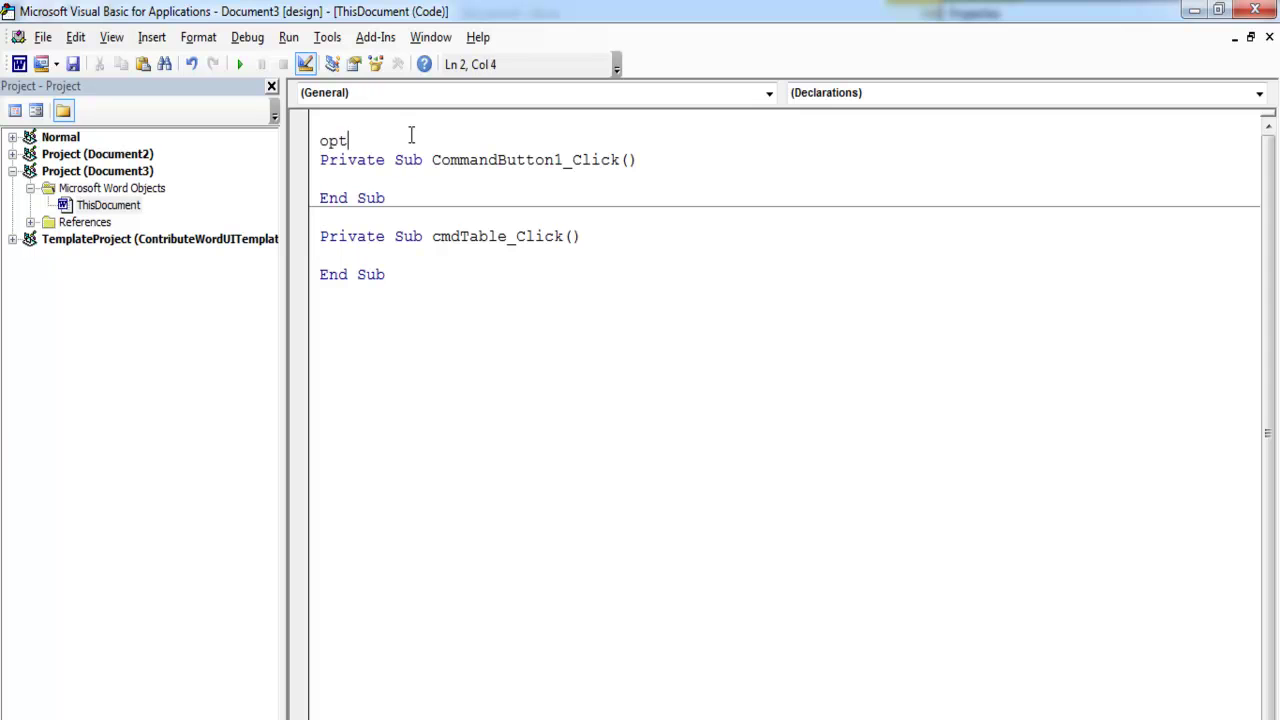
type("ion explicity")
key("BackSpace")
key("Return")
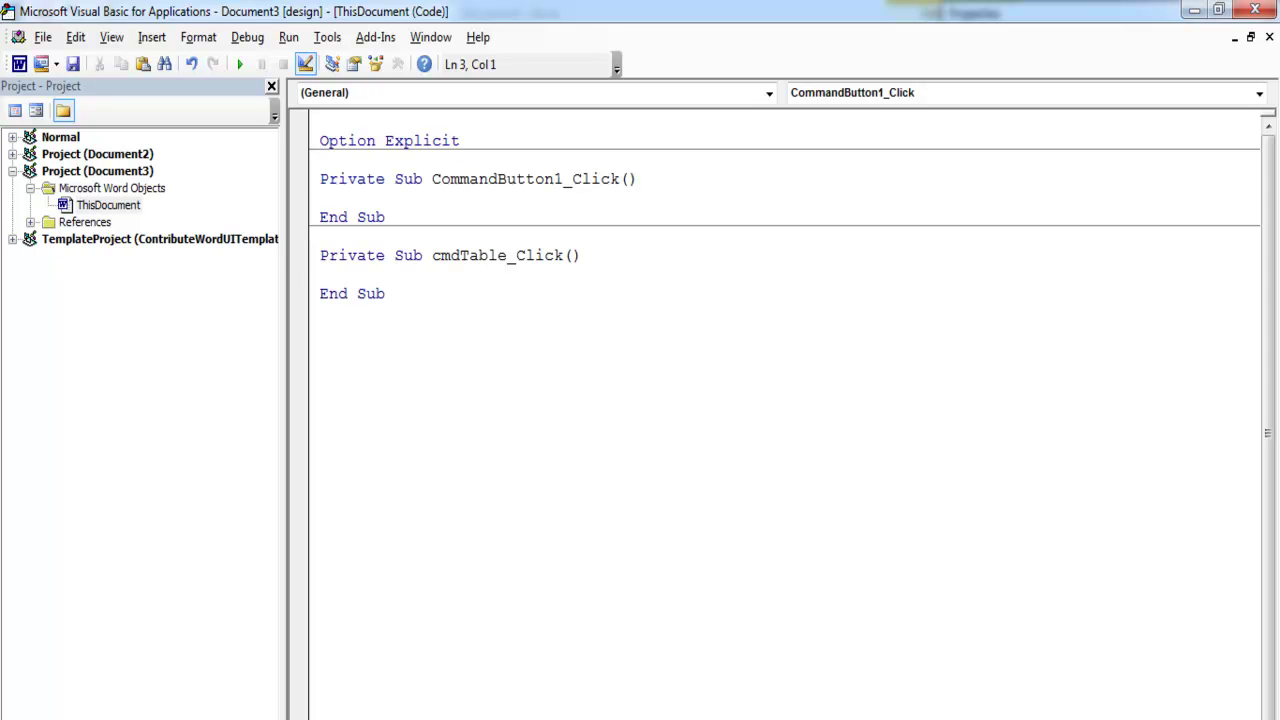
Step: Declare 'Dim timeTable As Integer' below Option Explicit and return to the Word form
left_click(467, 140)
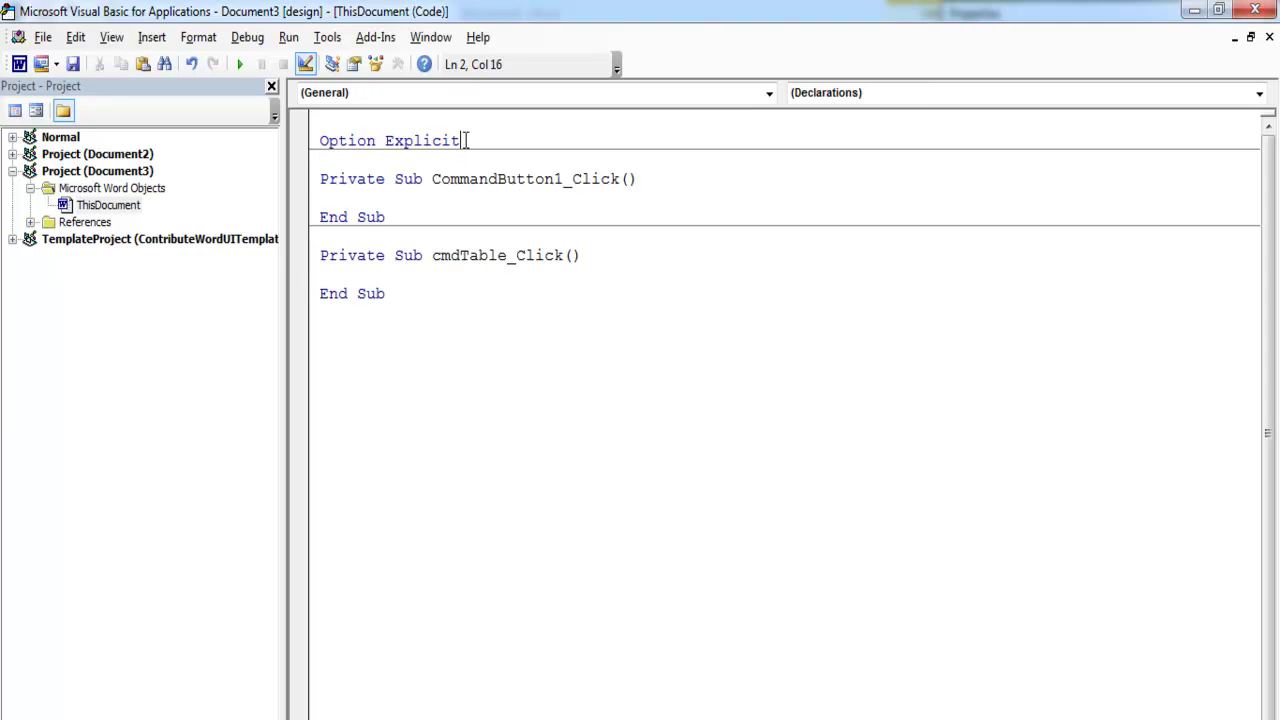
key("Return")
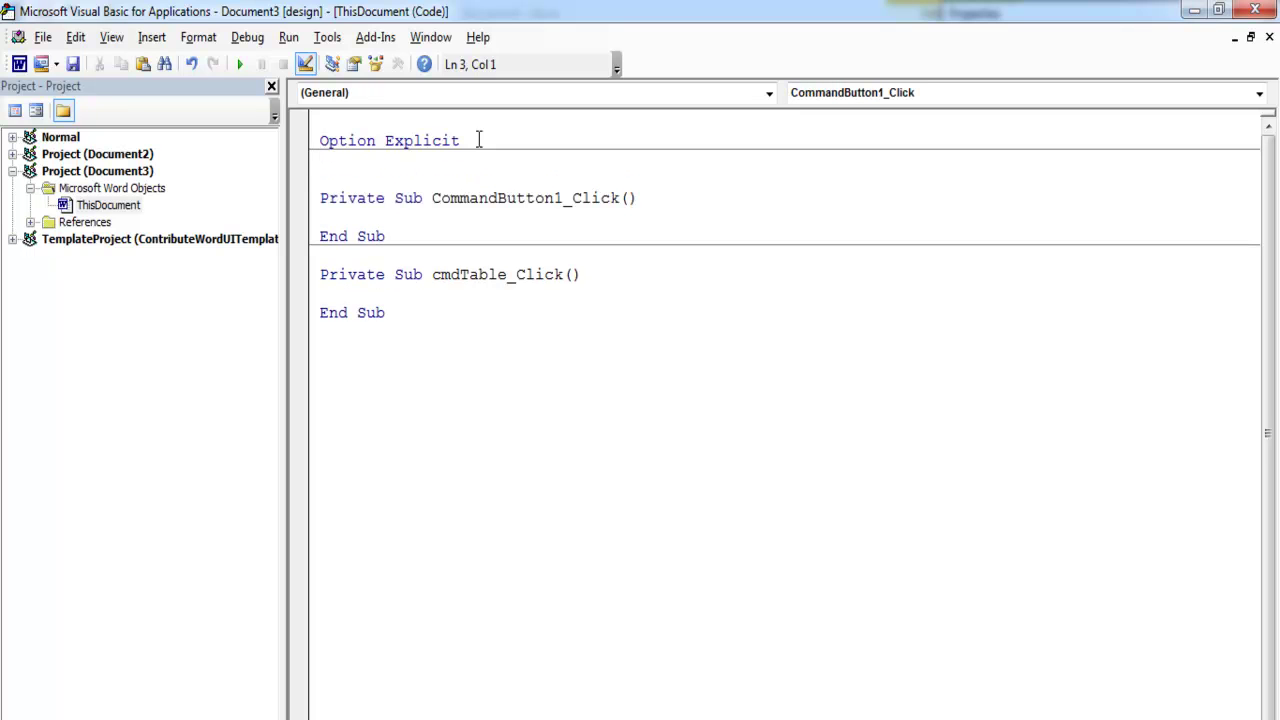
type("Dim timeTable As Integer")
key("Return")
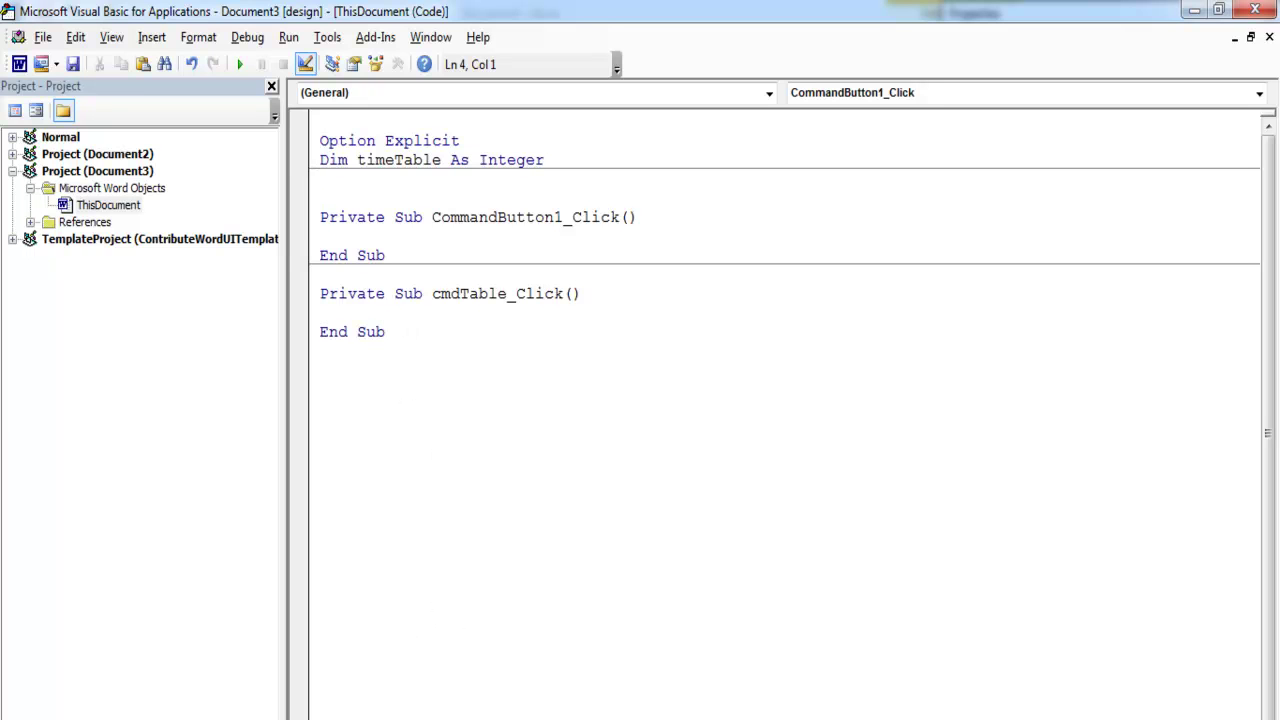
key("alt+F11")
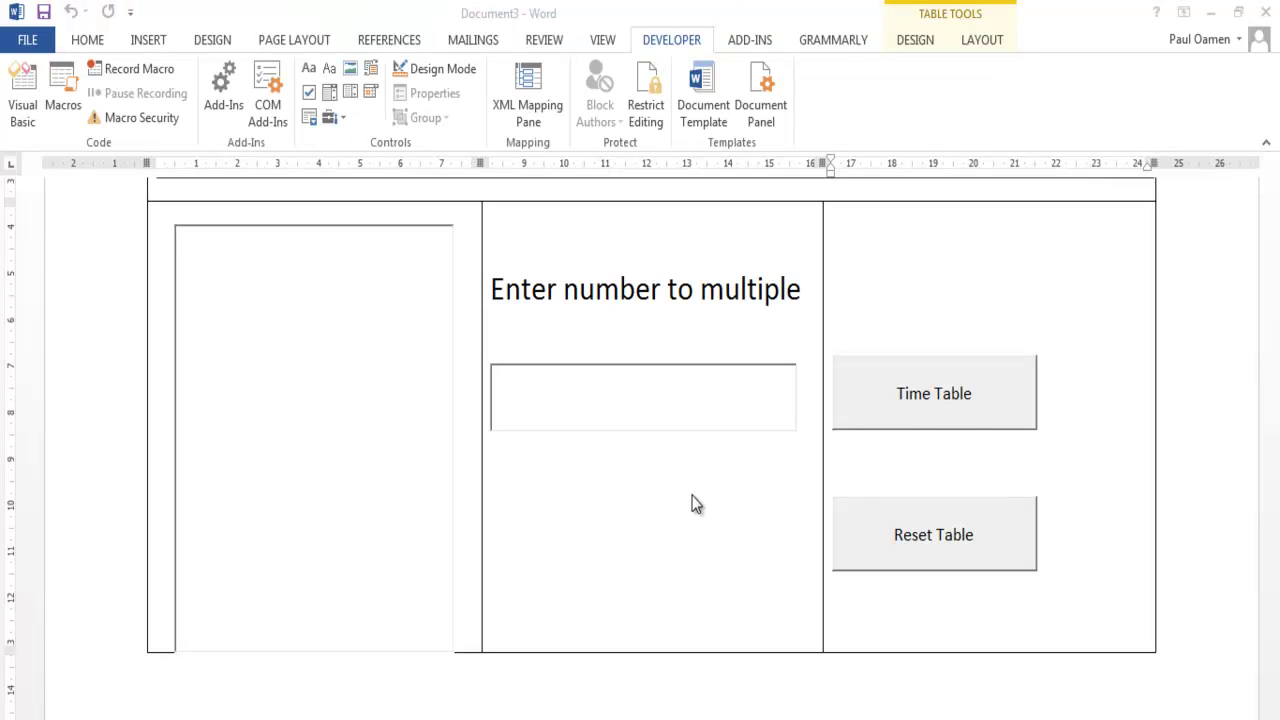
Step: Turn on Design Mode and open the Time Table button's click handler
left_click(950, 400)
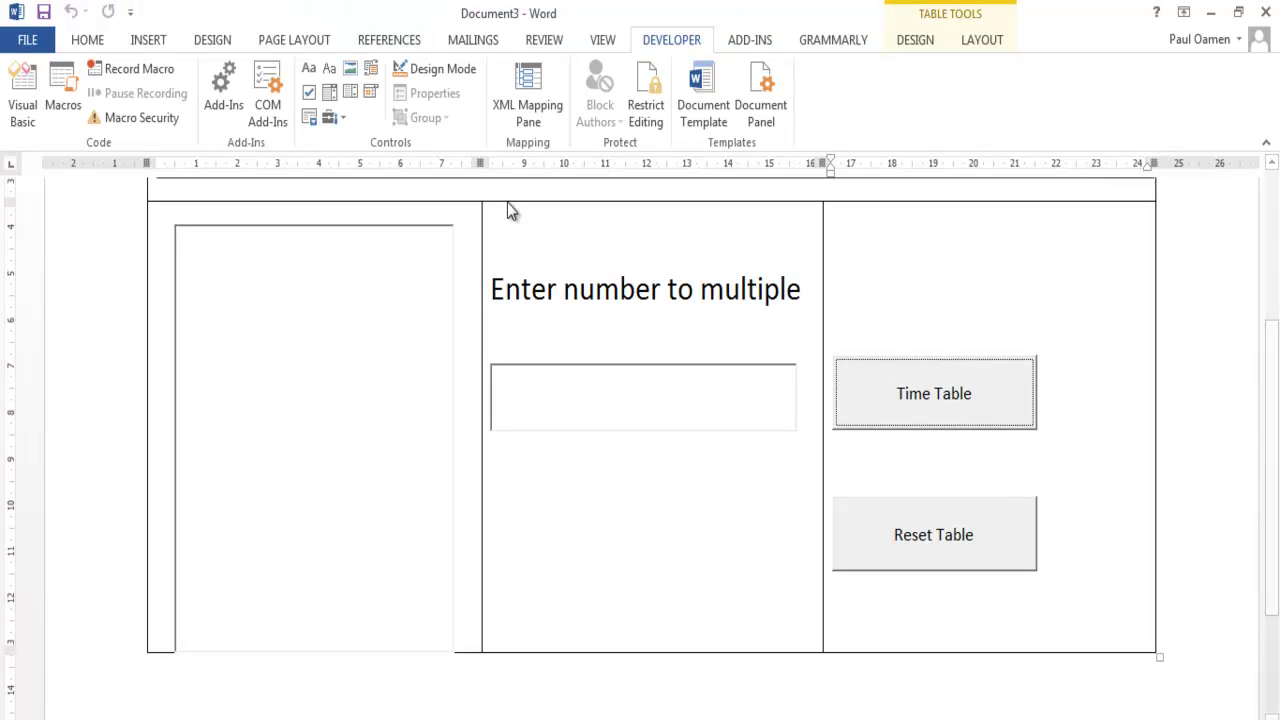
left_click(455, 70)
left_click(989, 425)
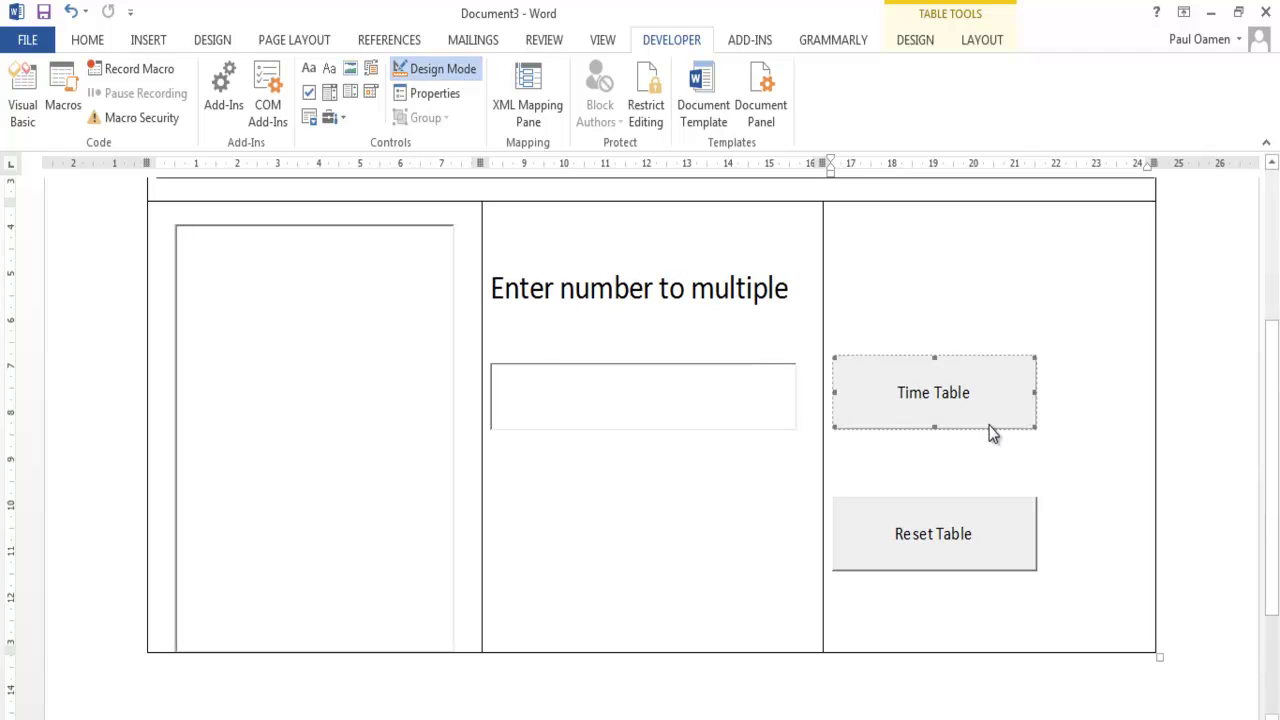
double_click(952, 402)
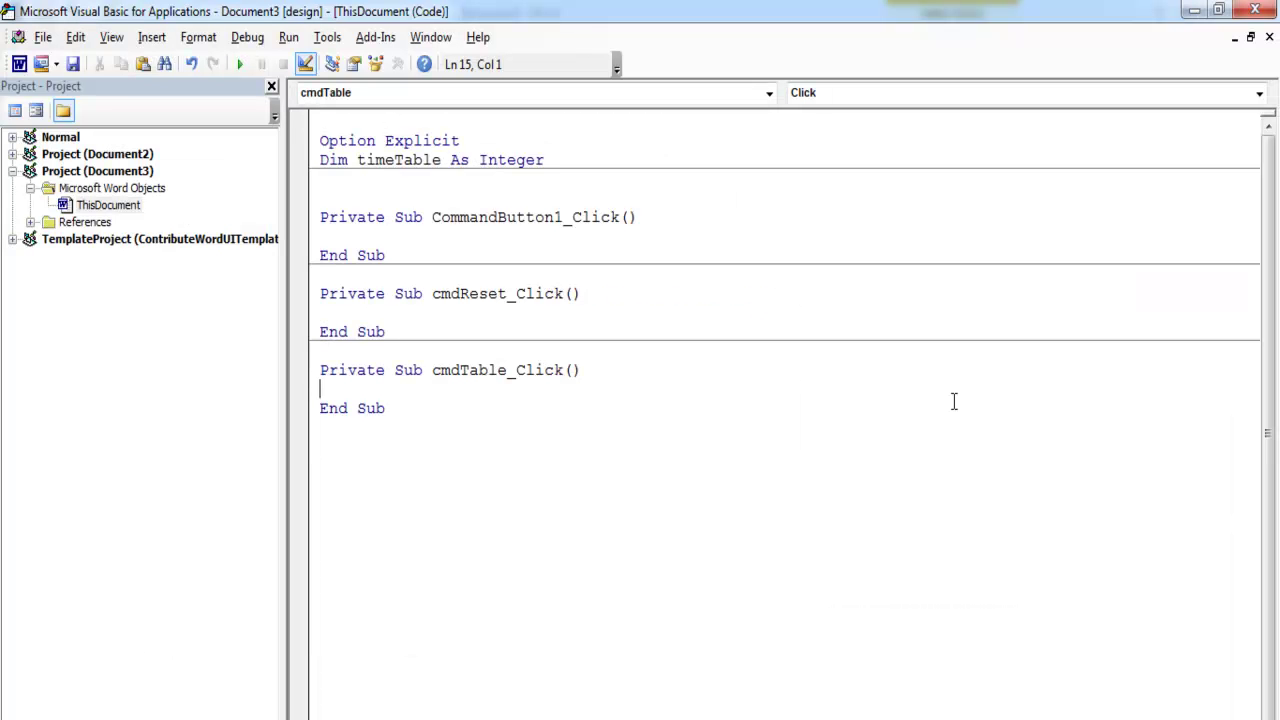
Step: Add 'If txtTable.Text = "" Then' with an indented MsgBox line for empty input
type("if txtTable")
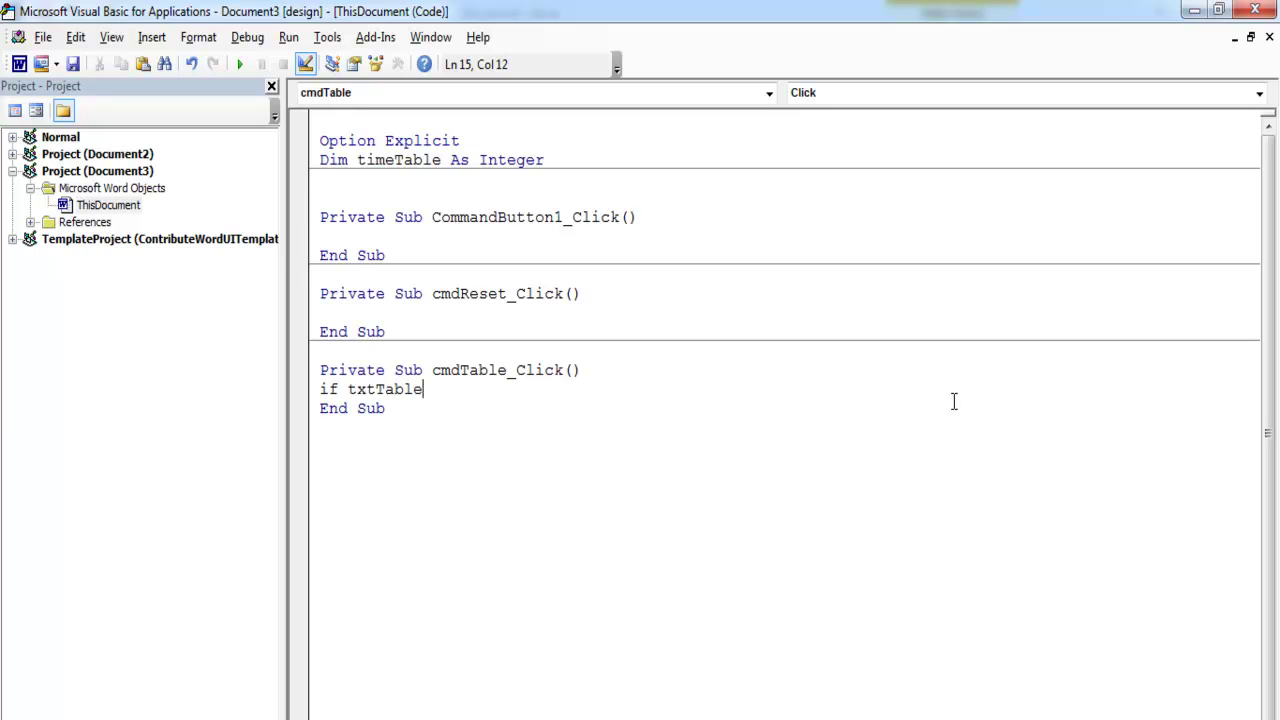
type(".Text = \"\" Then")
key("Return")
left_click(577, 403)
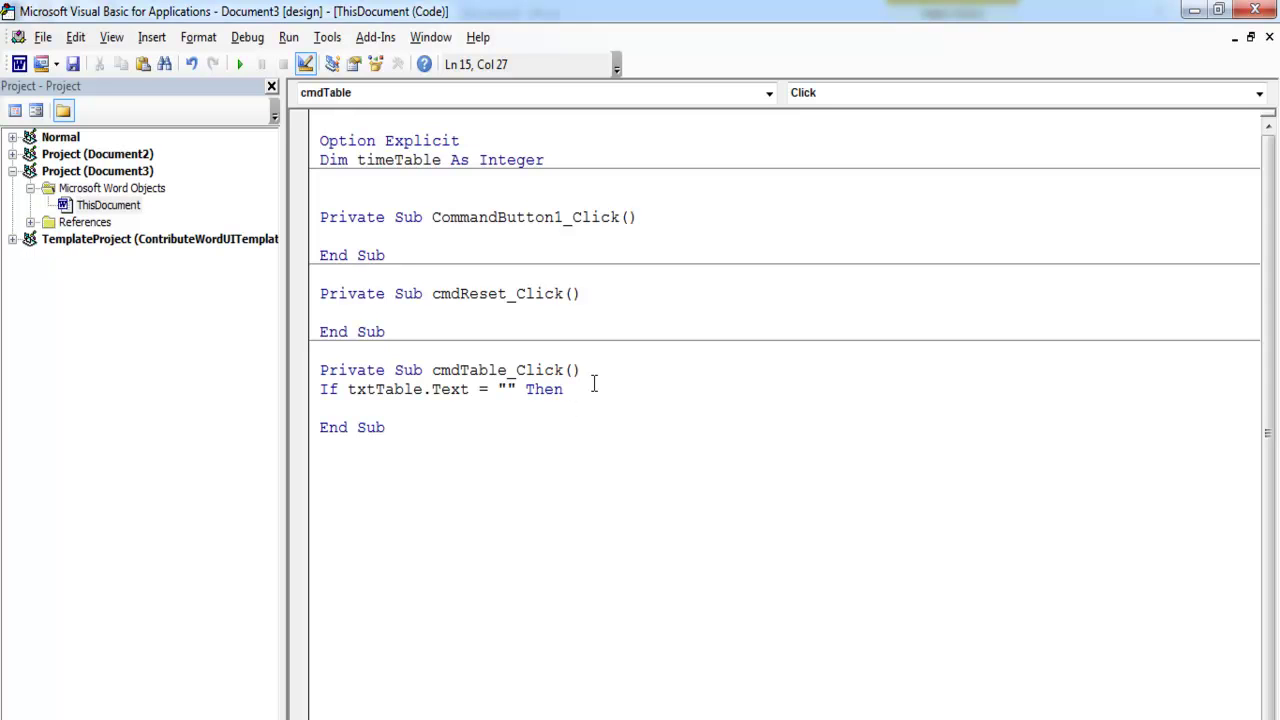
key("Return")
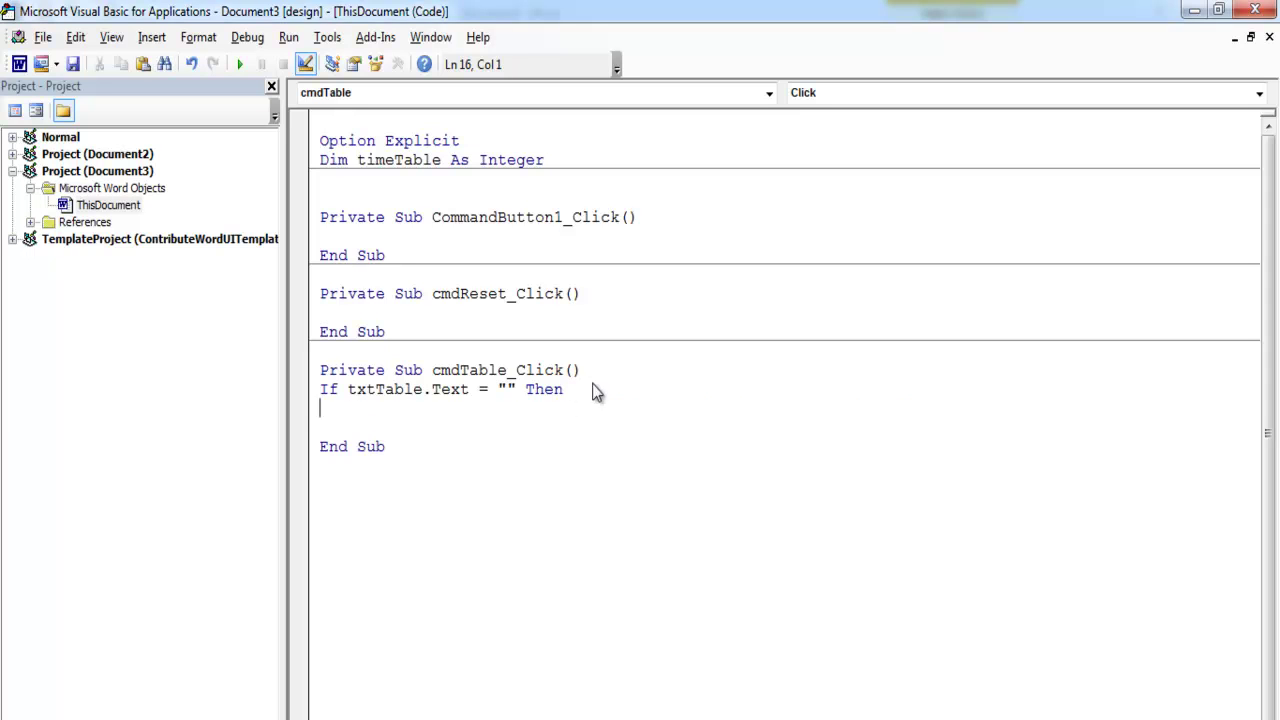
type("MsgBox \"Enter a number to be multiple\", vbInformation, \"Time Table\"")
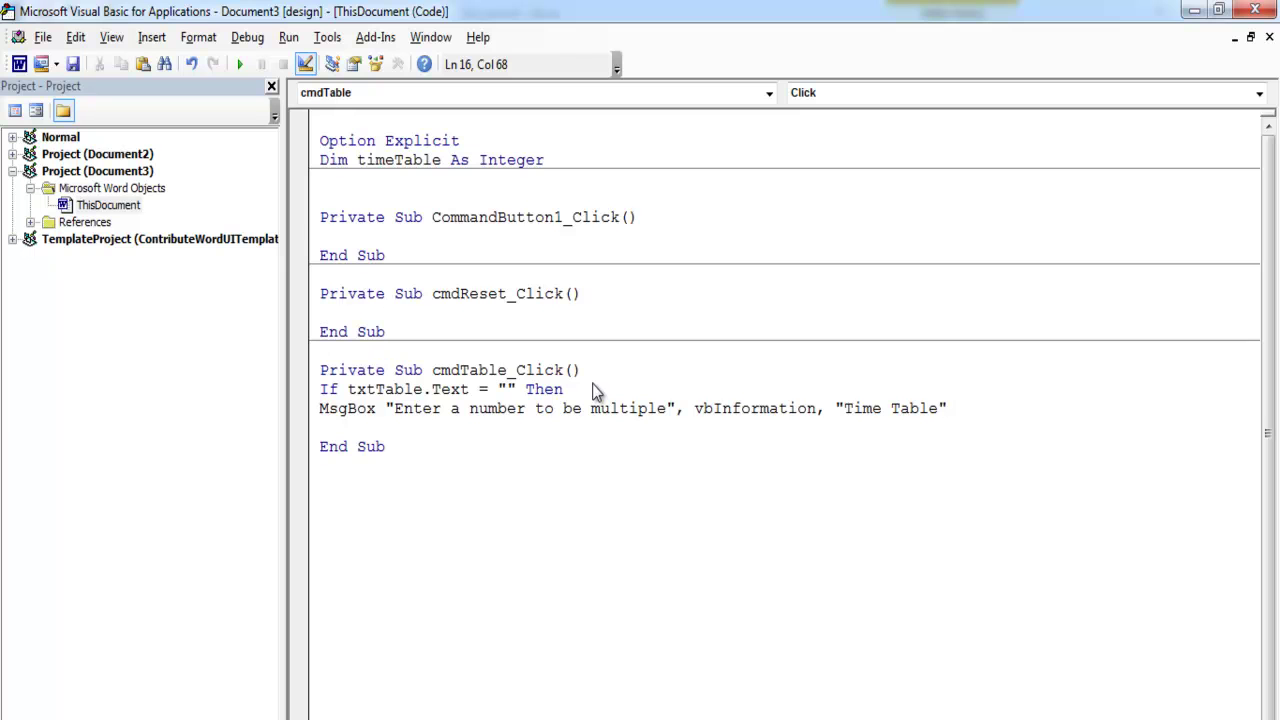
left_click(321, 410)
key("Tab")
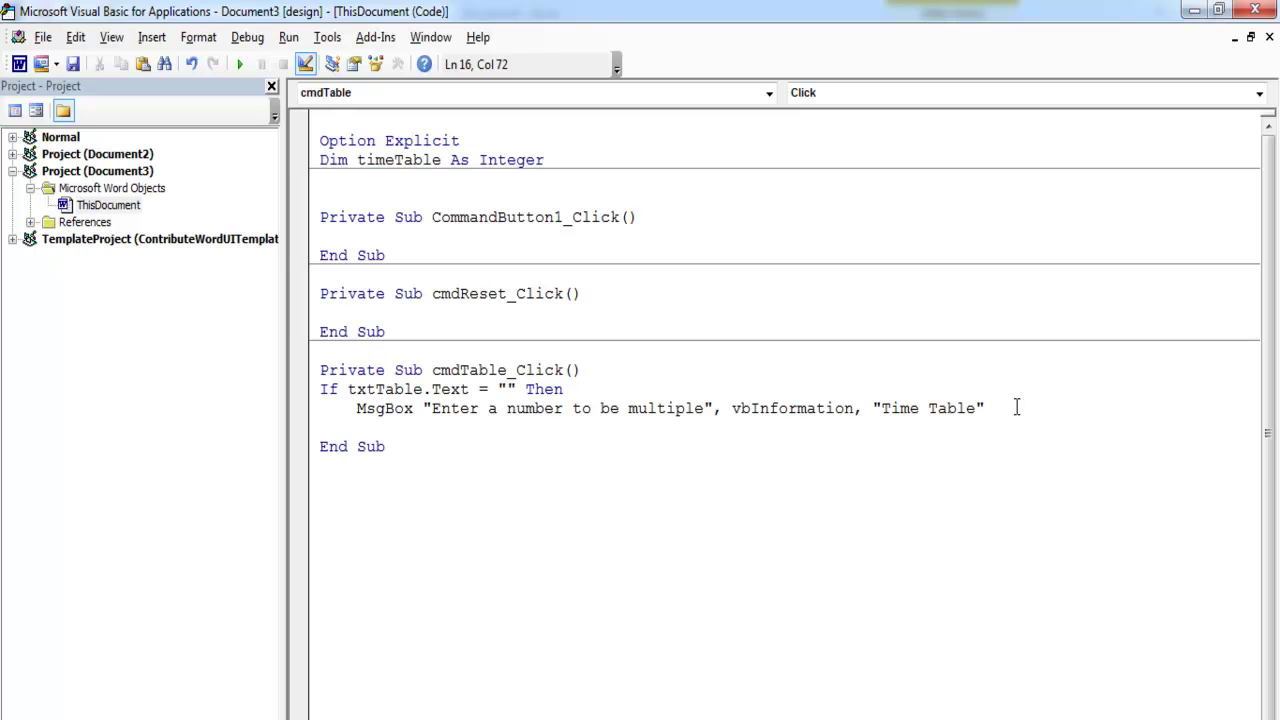
key("Return")
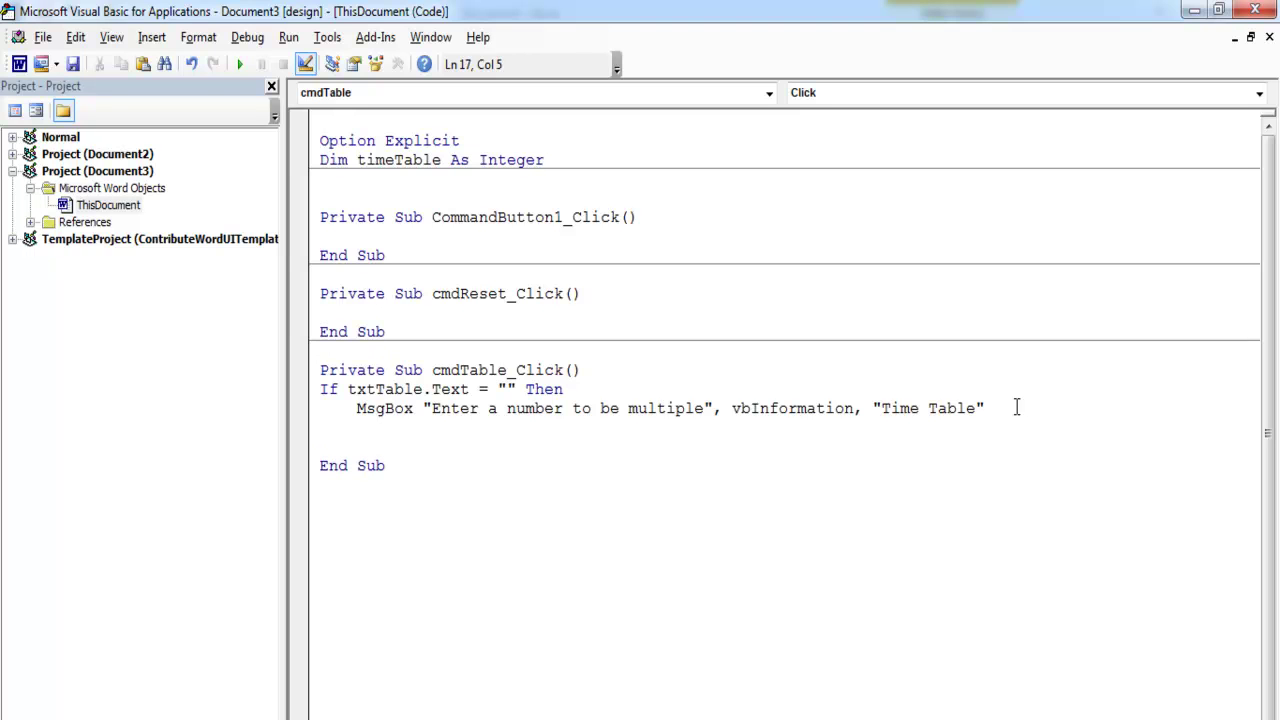
Step: Add an Else branch with a 'For timeTable = 1 To 12 … Next' loop, starting a lstTable line inside
type("else")
key("Return")
key("Return")
left_click(404, 450)
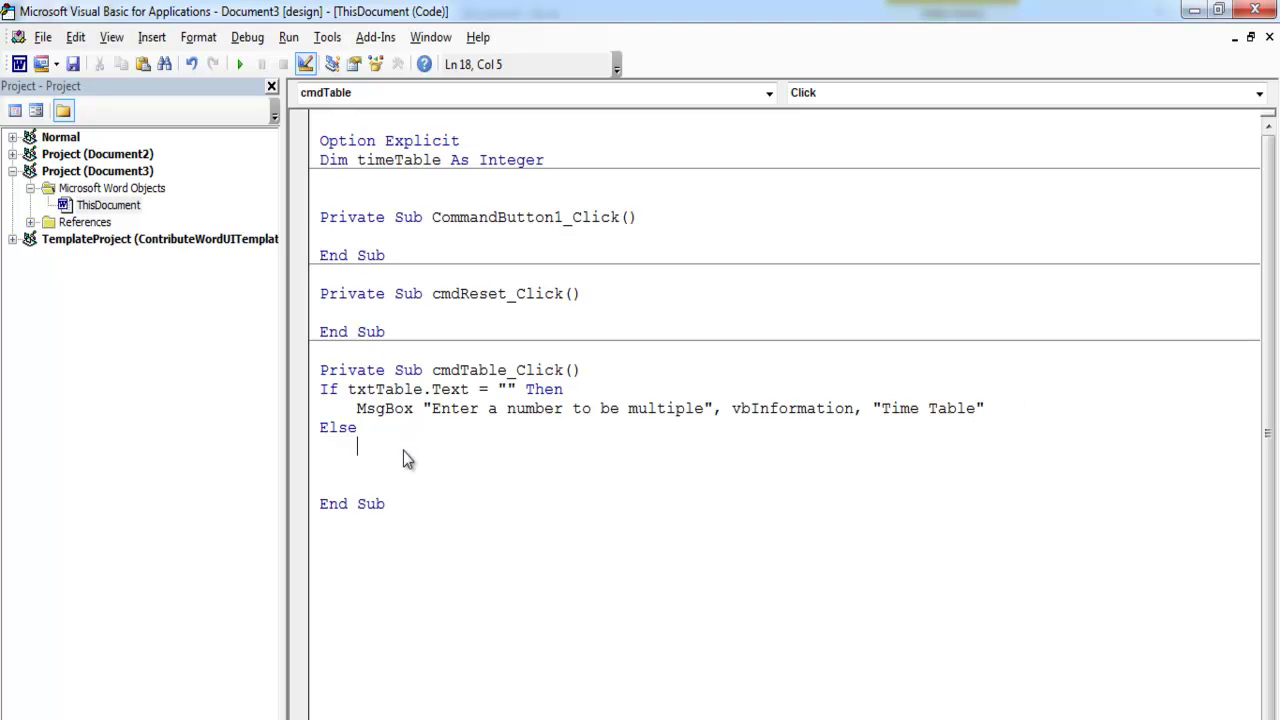
type("For timeTable = 1 To 12")
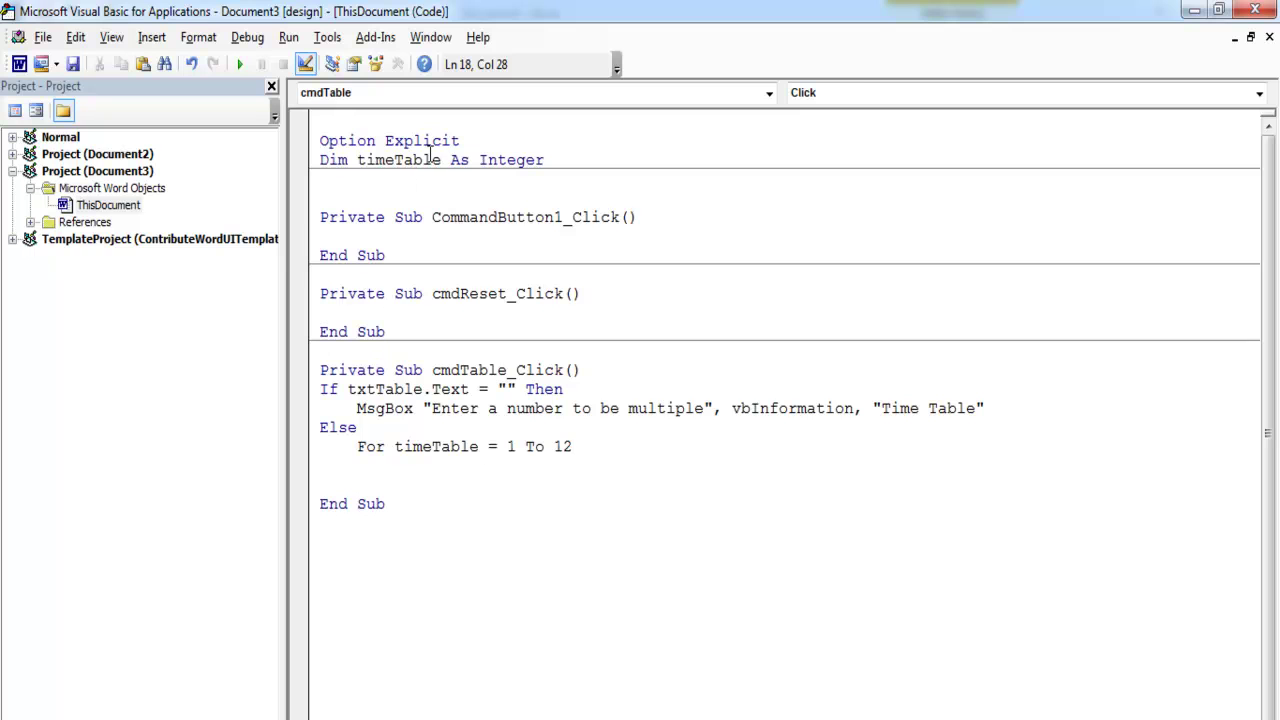
left_click_drag(440, 163, 362, 170)
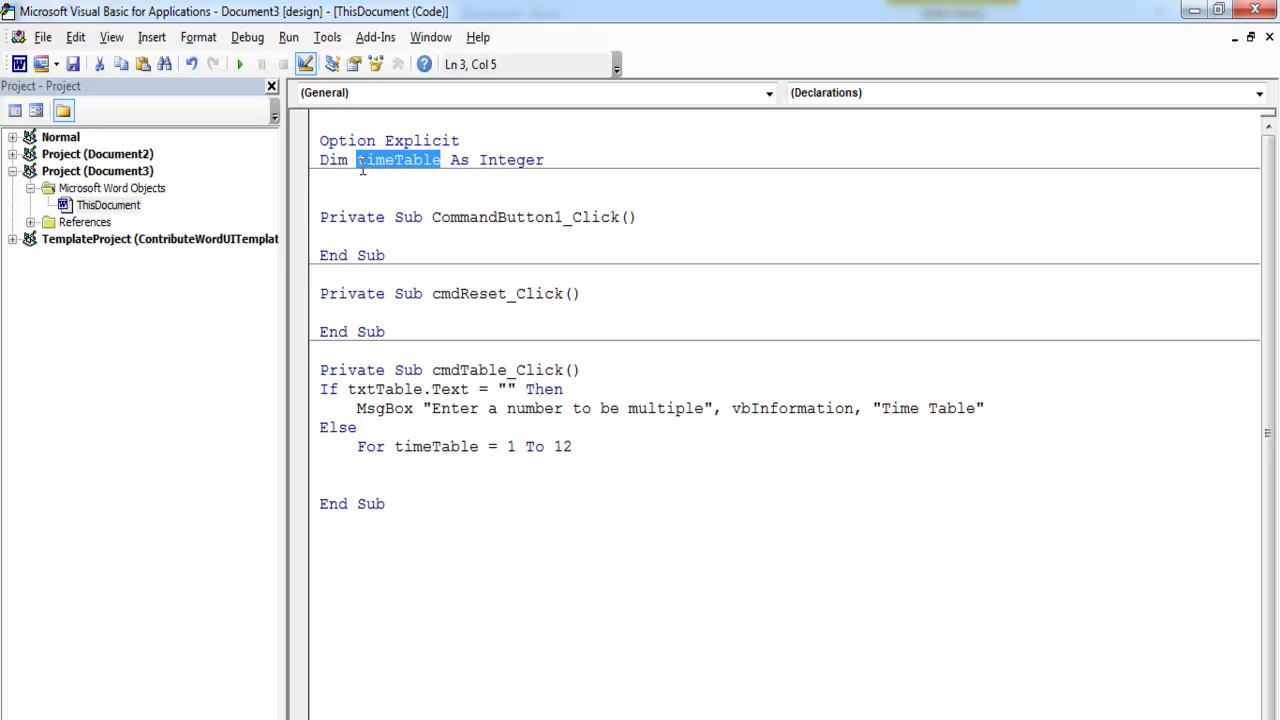
left_click(497, 446)
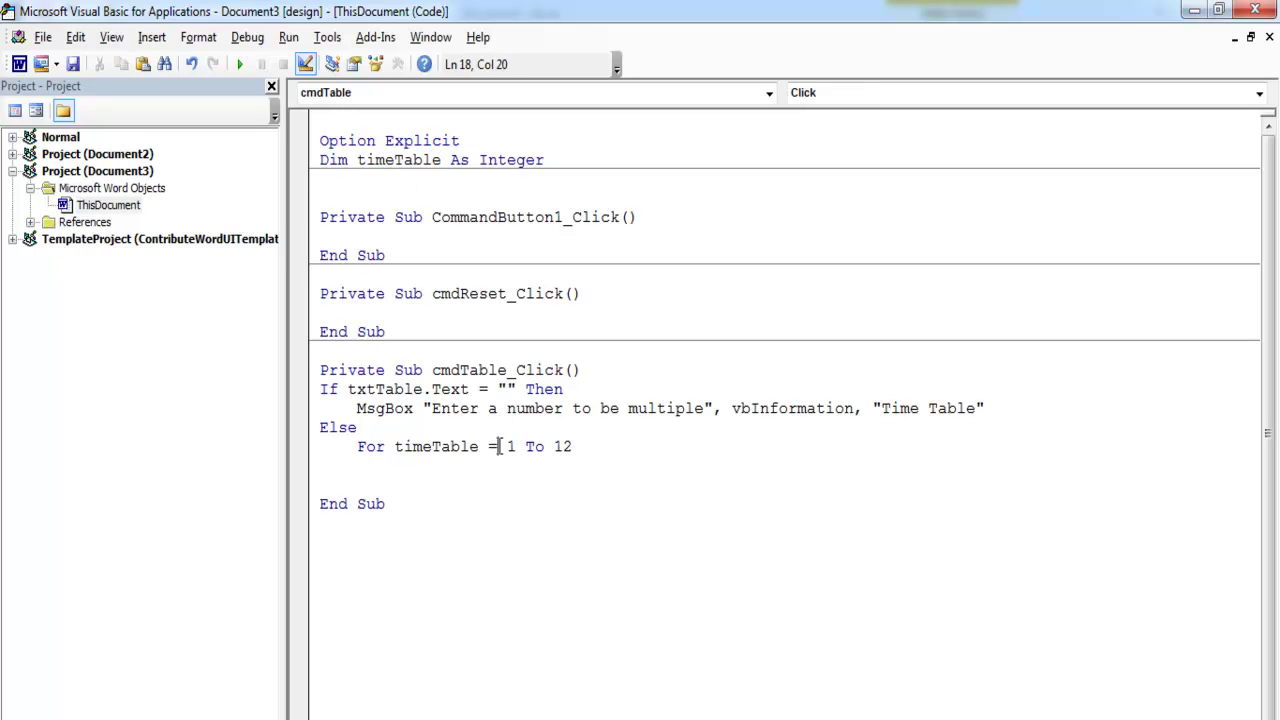
left_click(583, 444)
key("Return")
key("Return")
type("next")
left_click(488, 468)
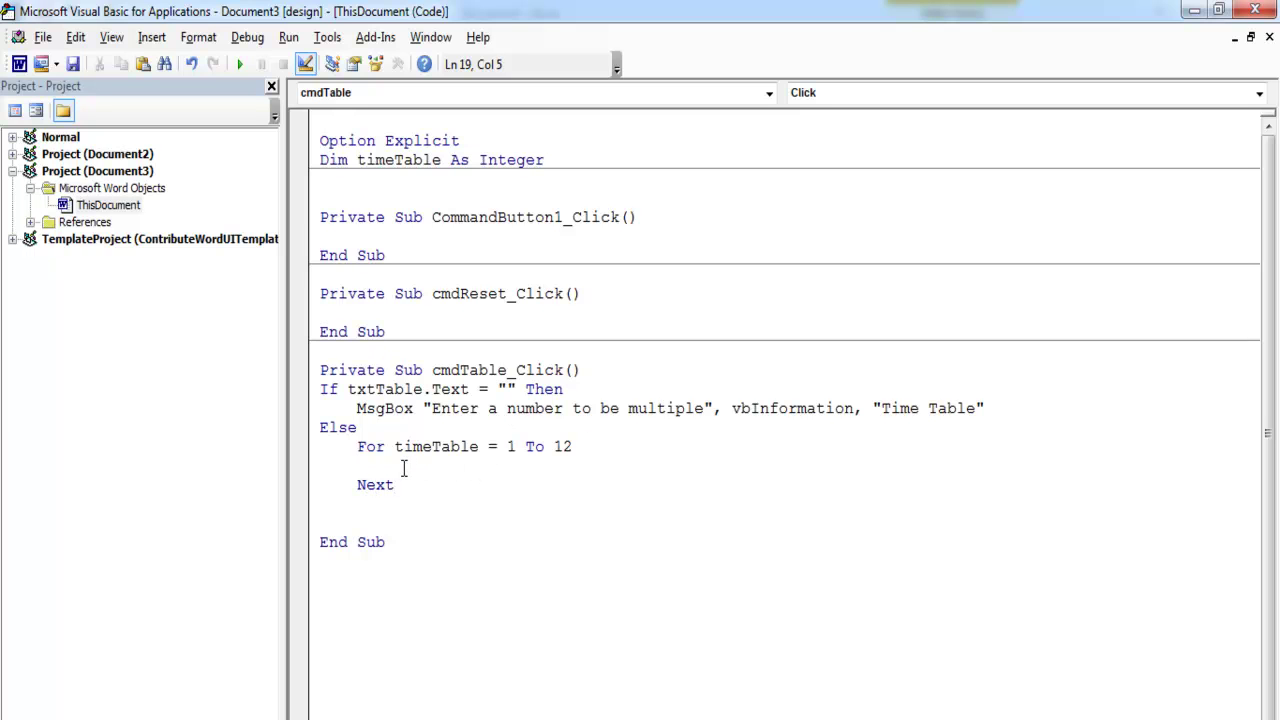
type("lstTable.")
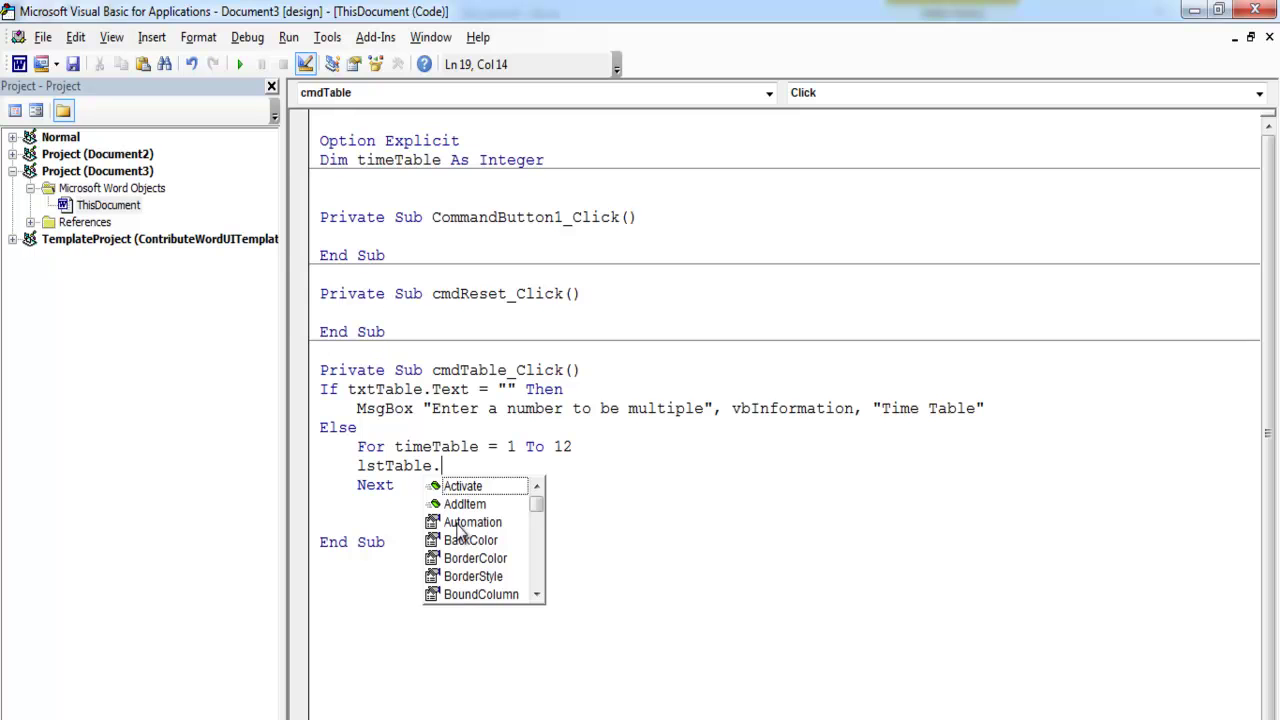
Step: Complete the loop line as lstTable.AddItem (timeTable & " x " & txtTable.Text & " = " & timeTable * txtTable.Text)
double_click(472, 505)
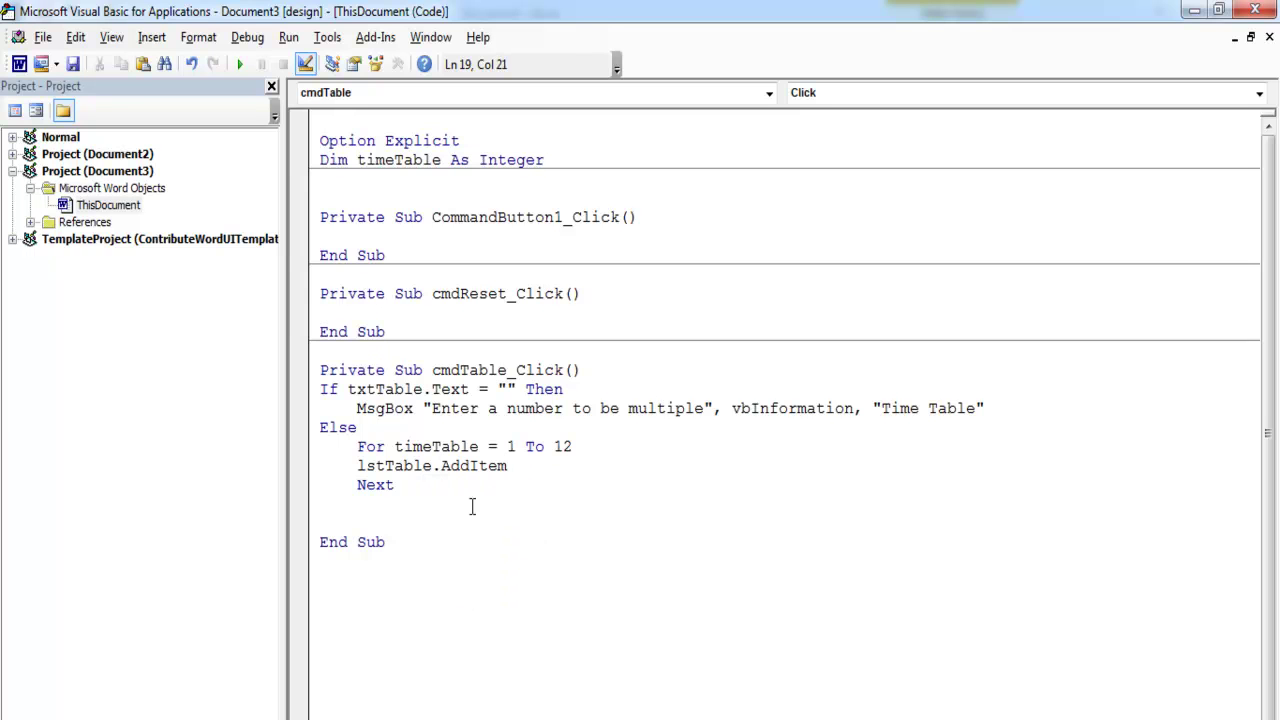
type("(")
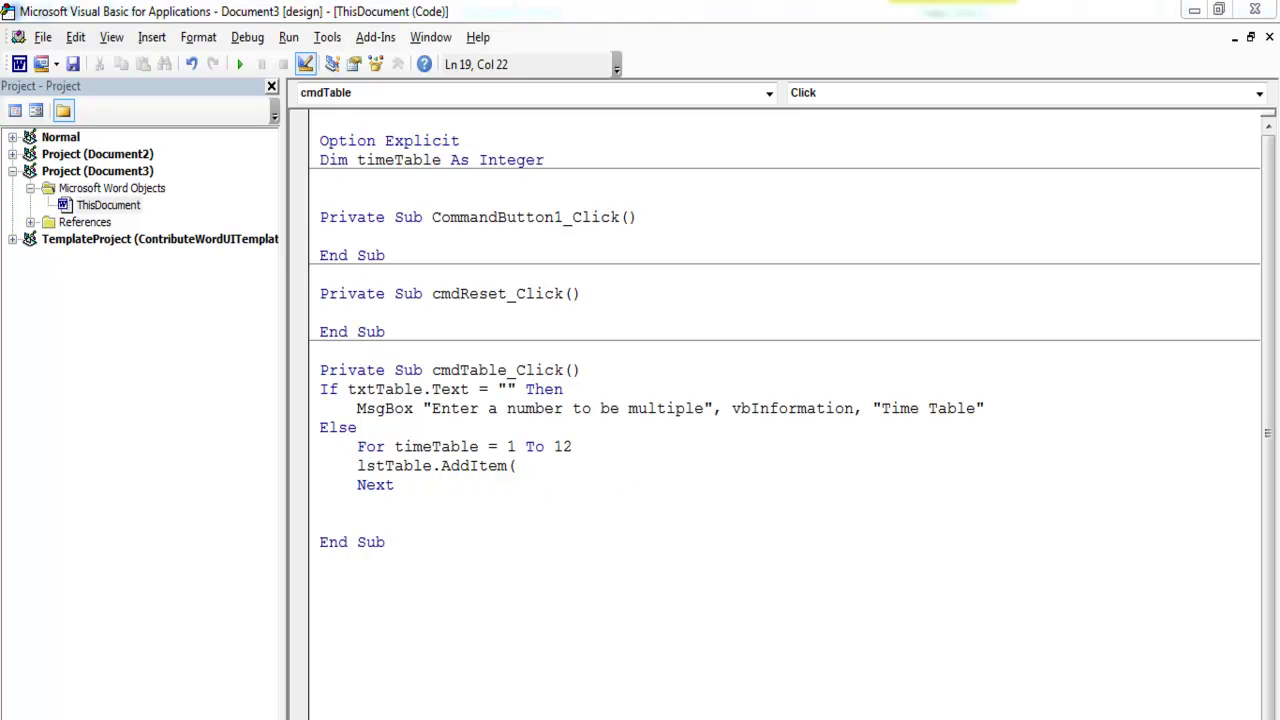
left_click(521, 467)
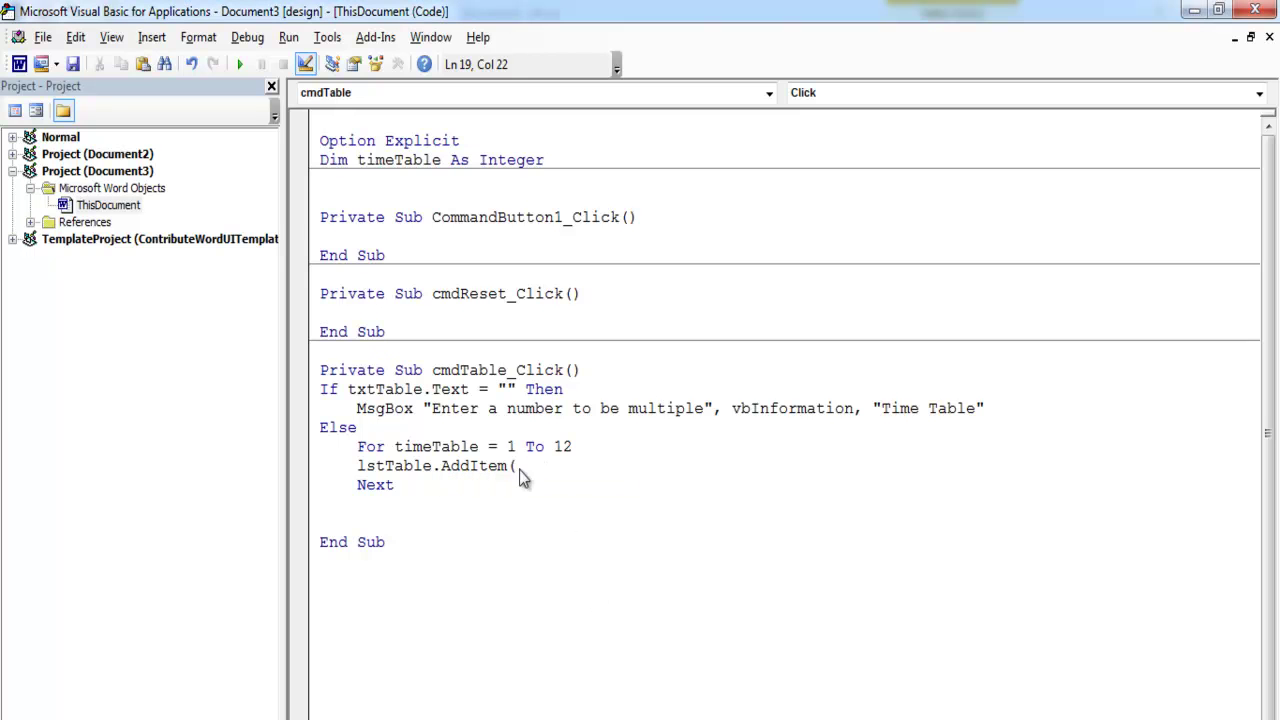
type("timeTable & \" x \" & txtTable.Text & \" = \" & timeTable * txtTable.Text)")
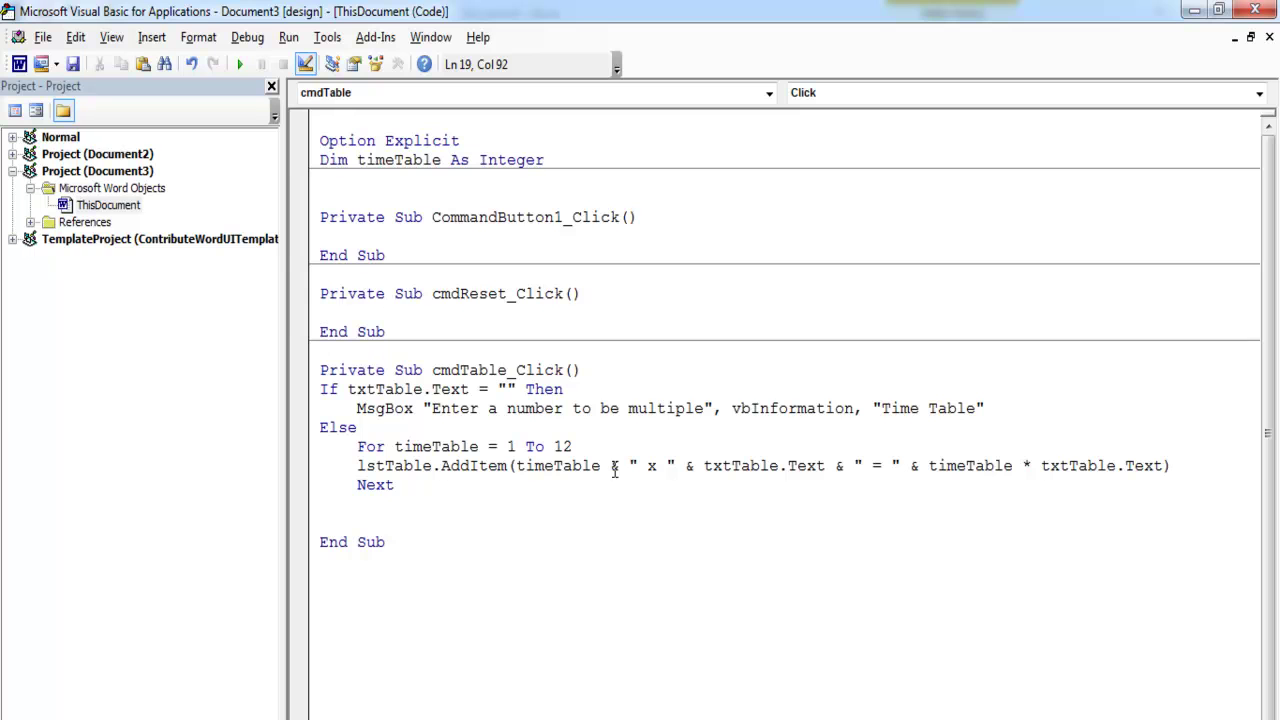
Step: Close the If block with End If after the Next line
left_click(436, 488)
key("Return")
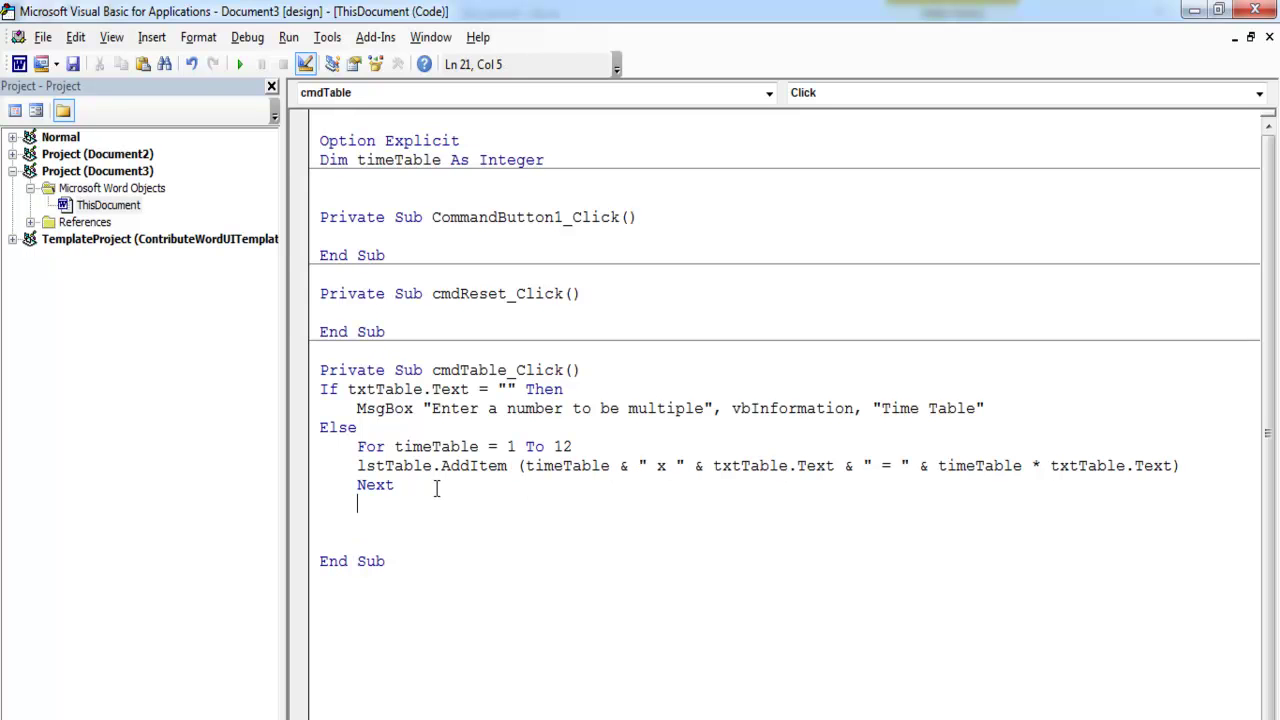
key("Return")
type("end if")
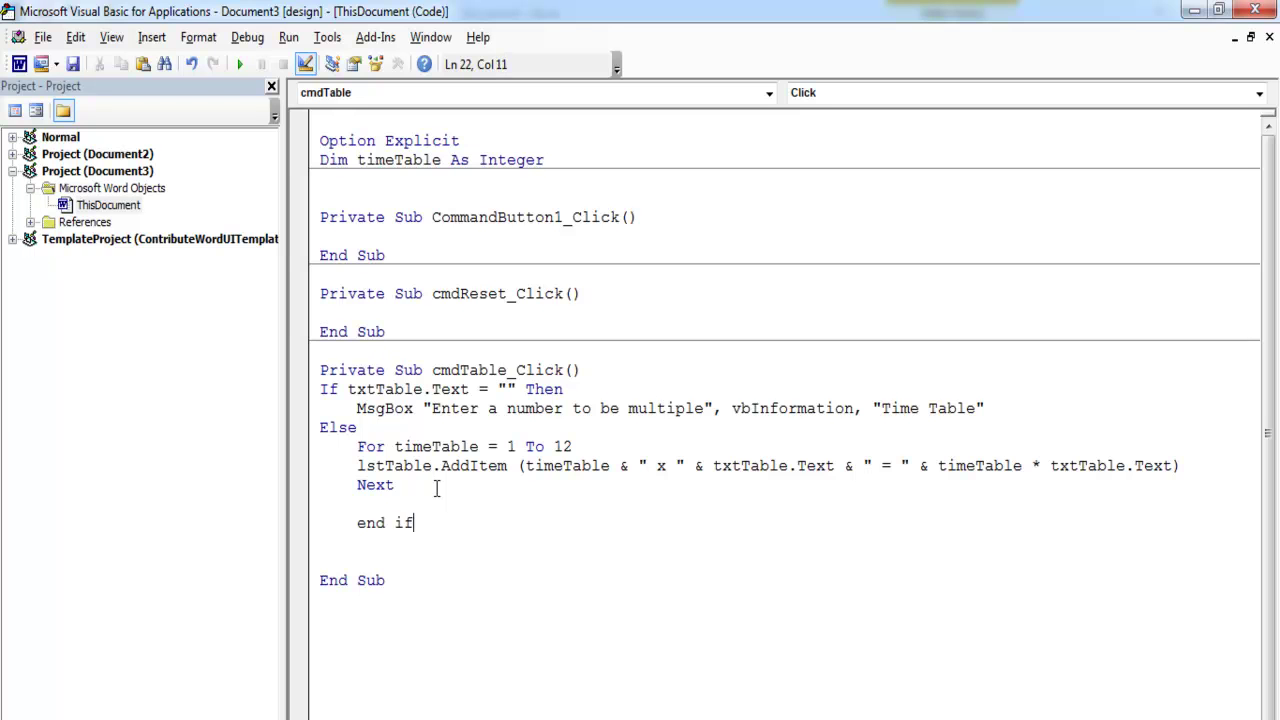
key("Return")
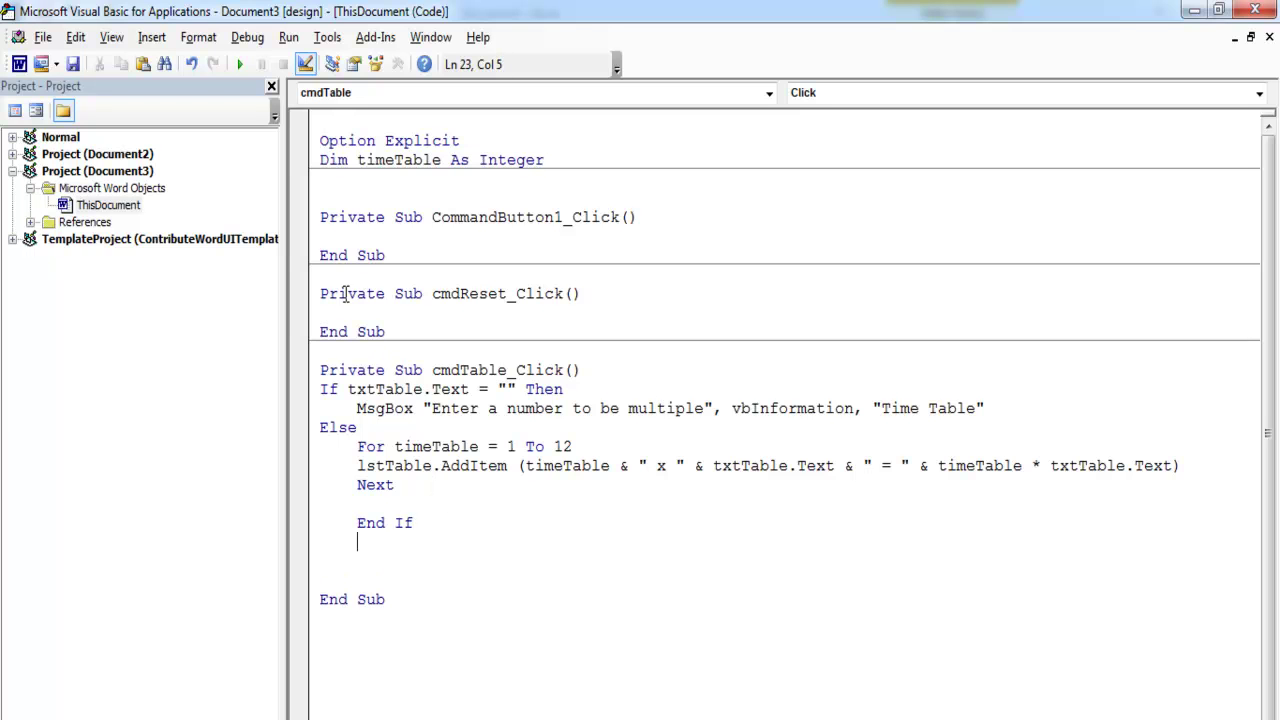
Step: Write cmdReset_Click with txtTable.Text = "" and lstTable.Clear, then return to the Word form
left_click(37, 113)
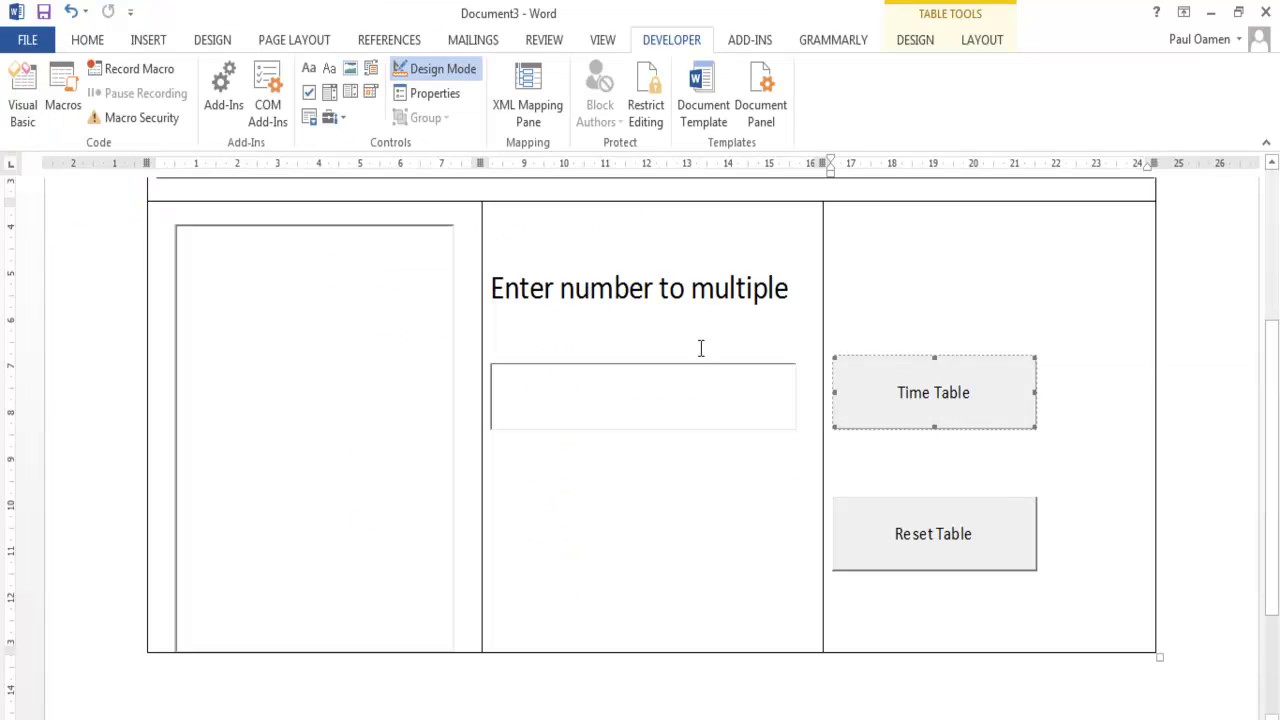
double_click(918, 530)
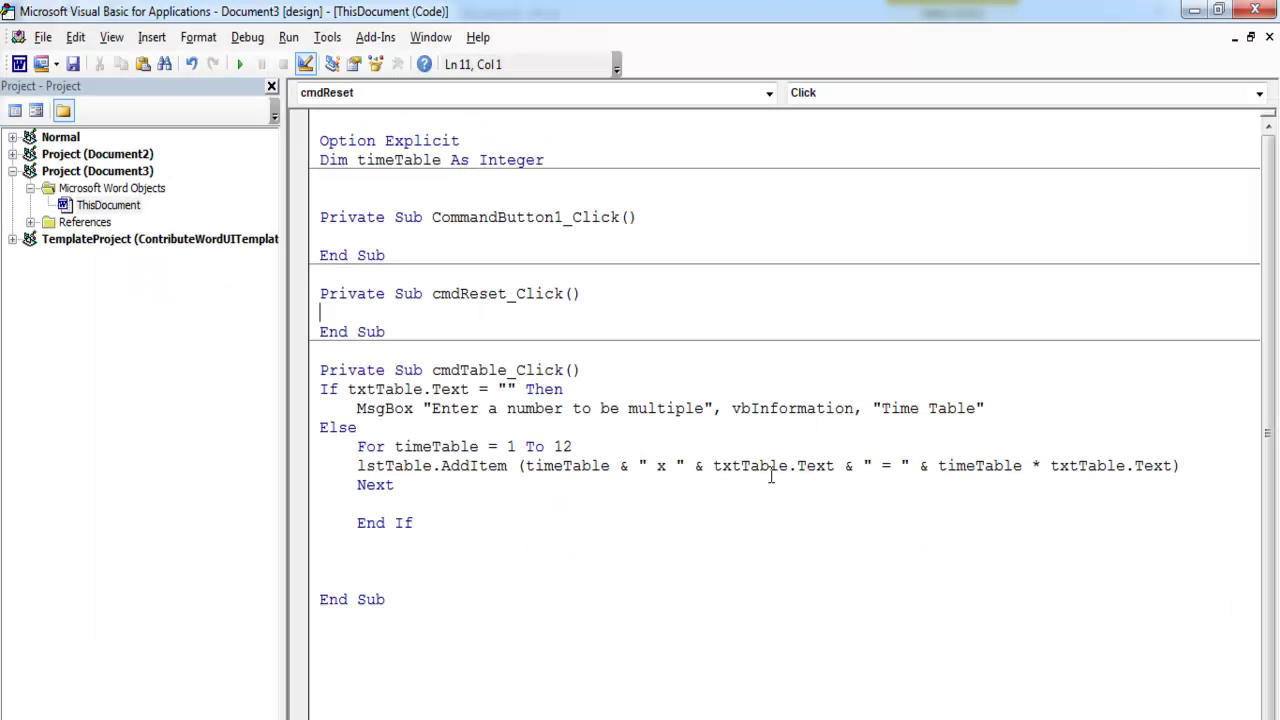
left_click_drag(840, 465, 717, 470)
key("ctrl+c")
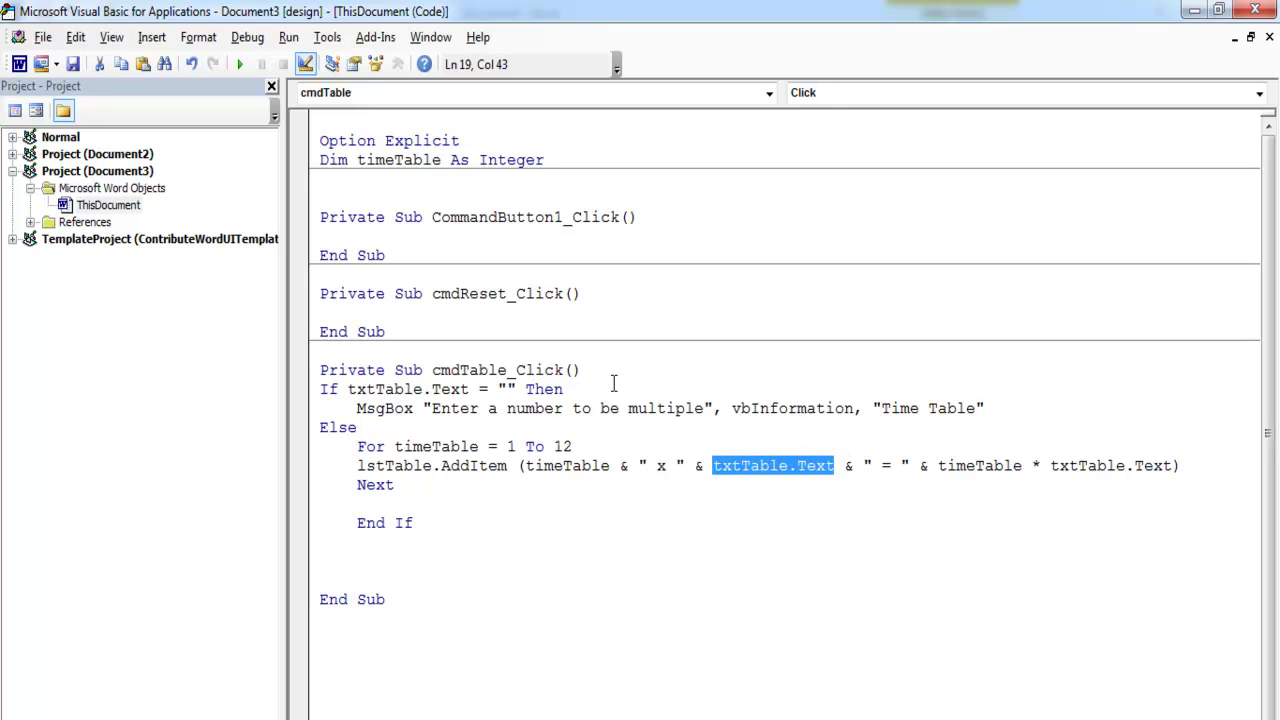
left_click(615, 312)
key("ctrl+v")
type("=\"\"")
key("Return")
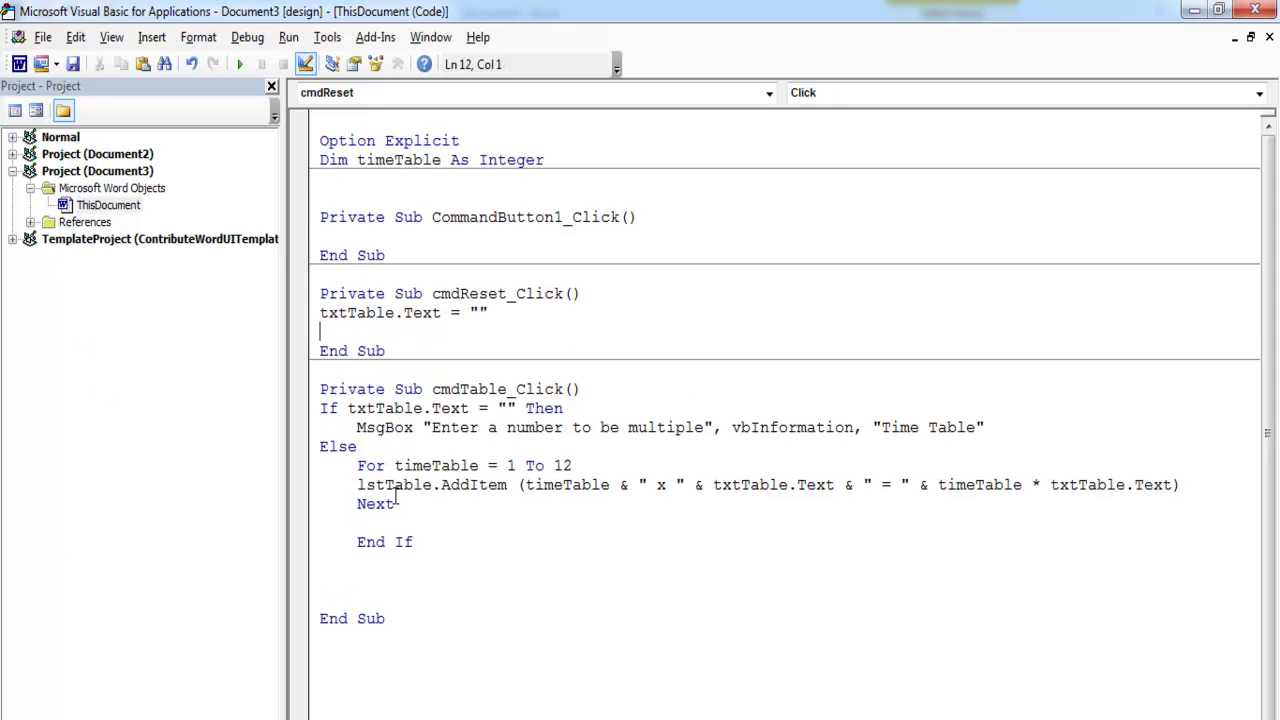
type("lstTable.c")
key("Tab")
left_click(496, 515)
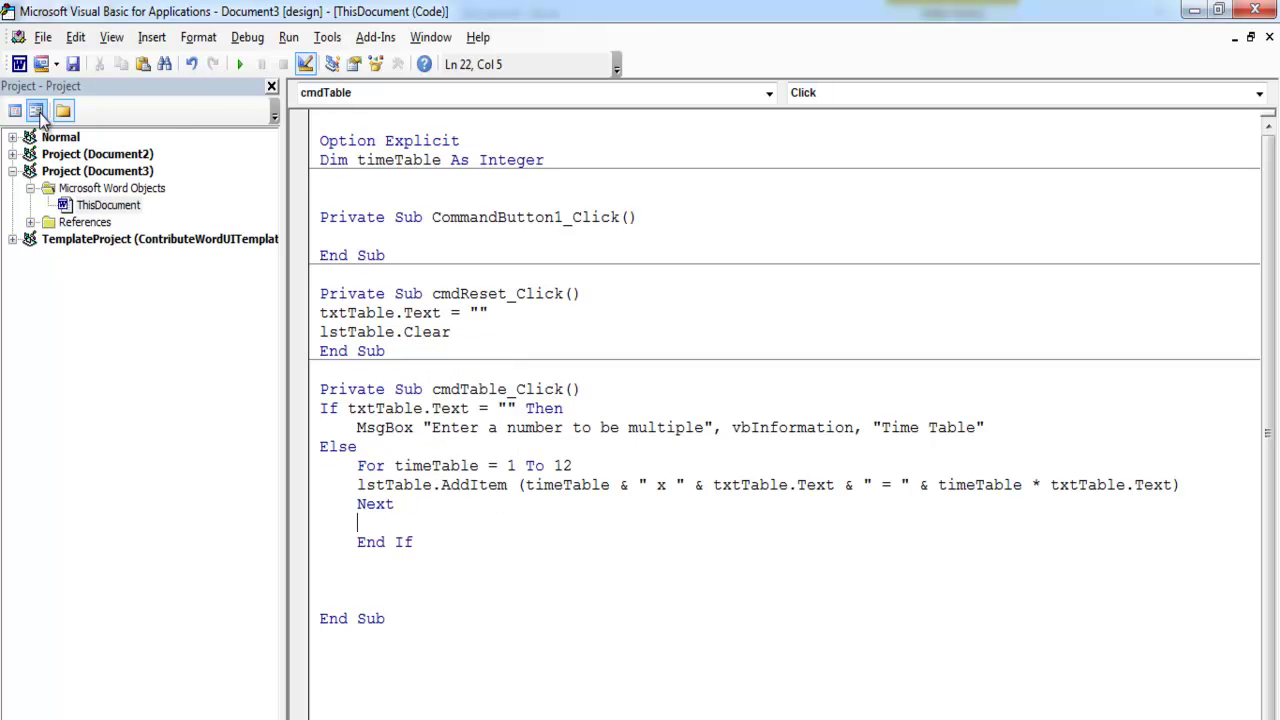
key("alt+F11")
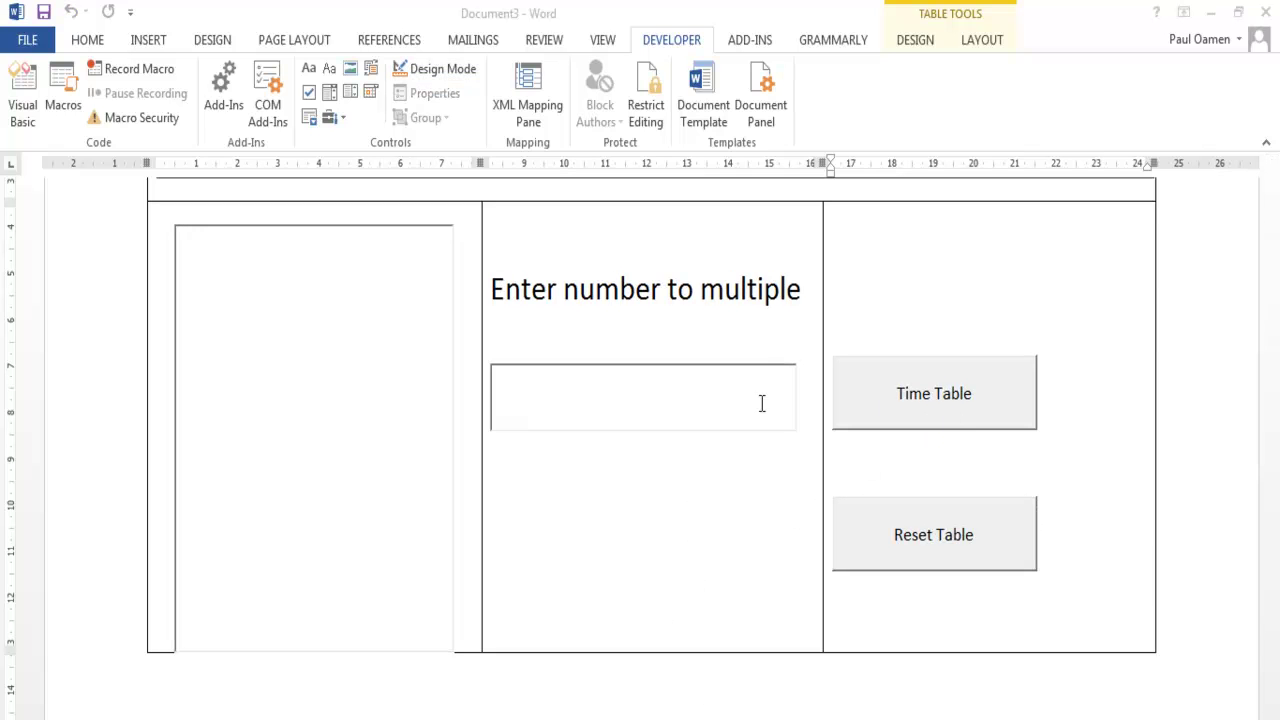
left_click(900, 380)
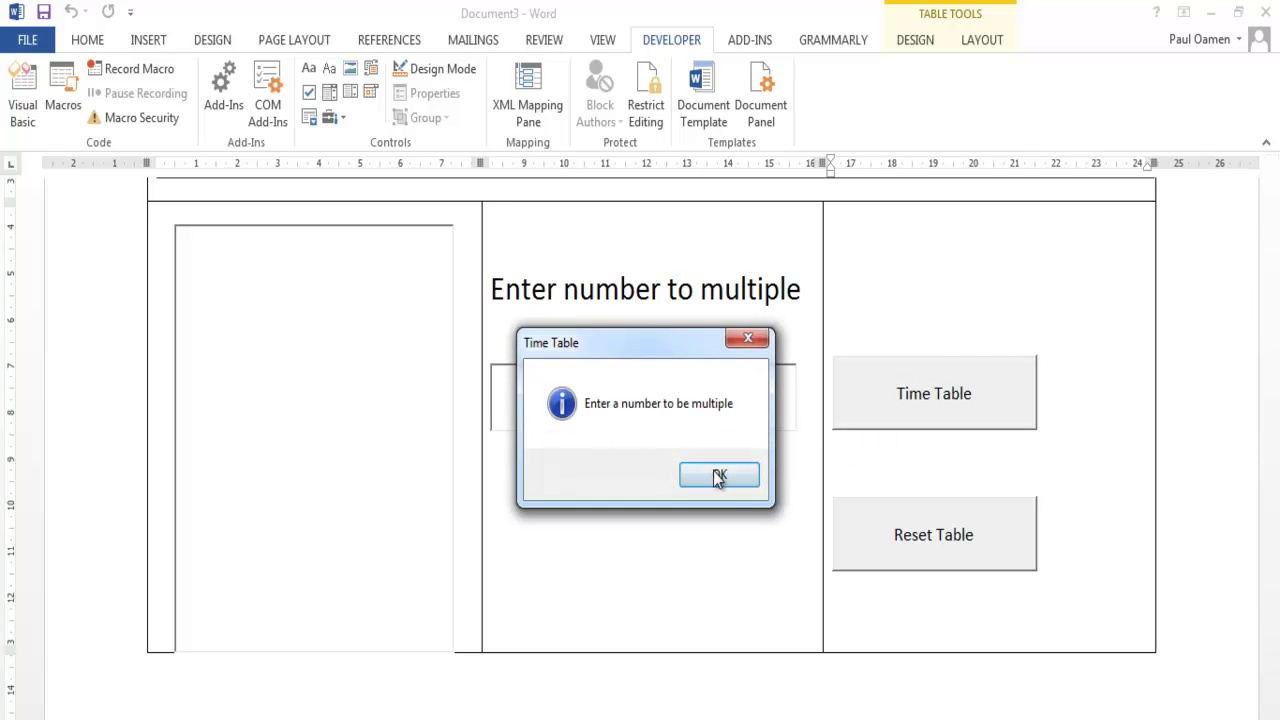
left_click(718, 477)
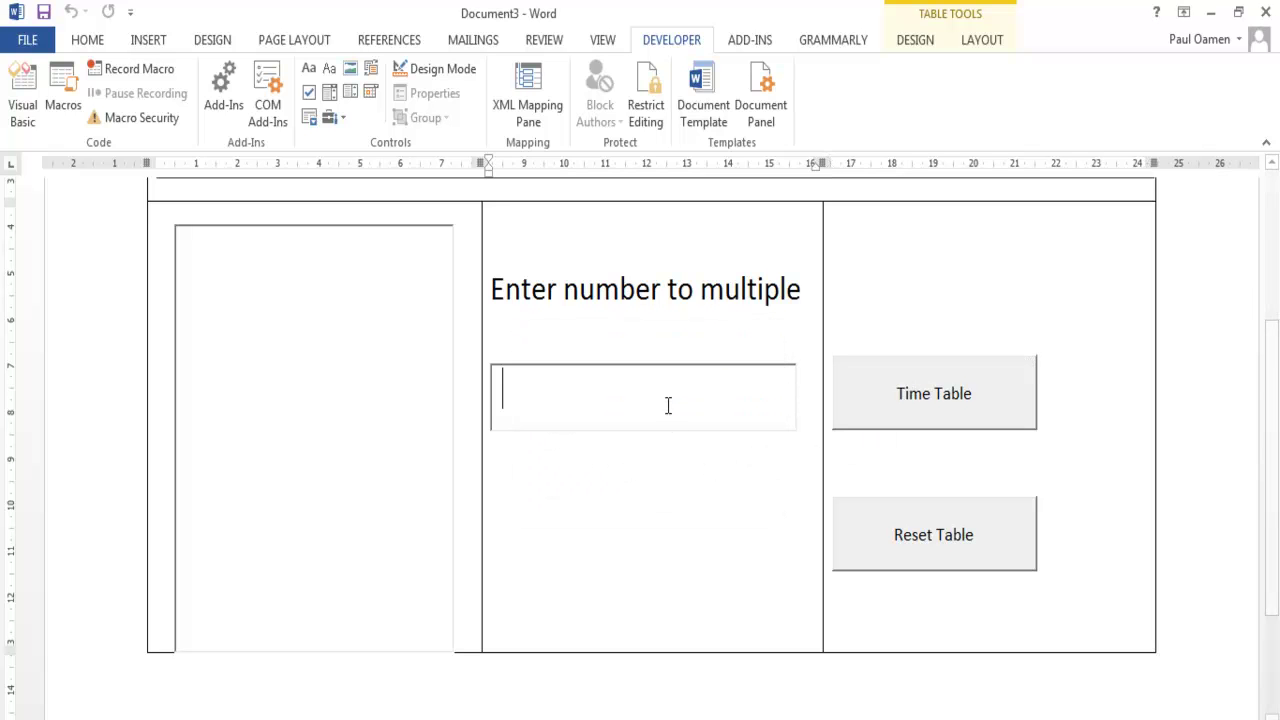
left_click(908, 400)
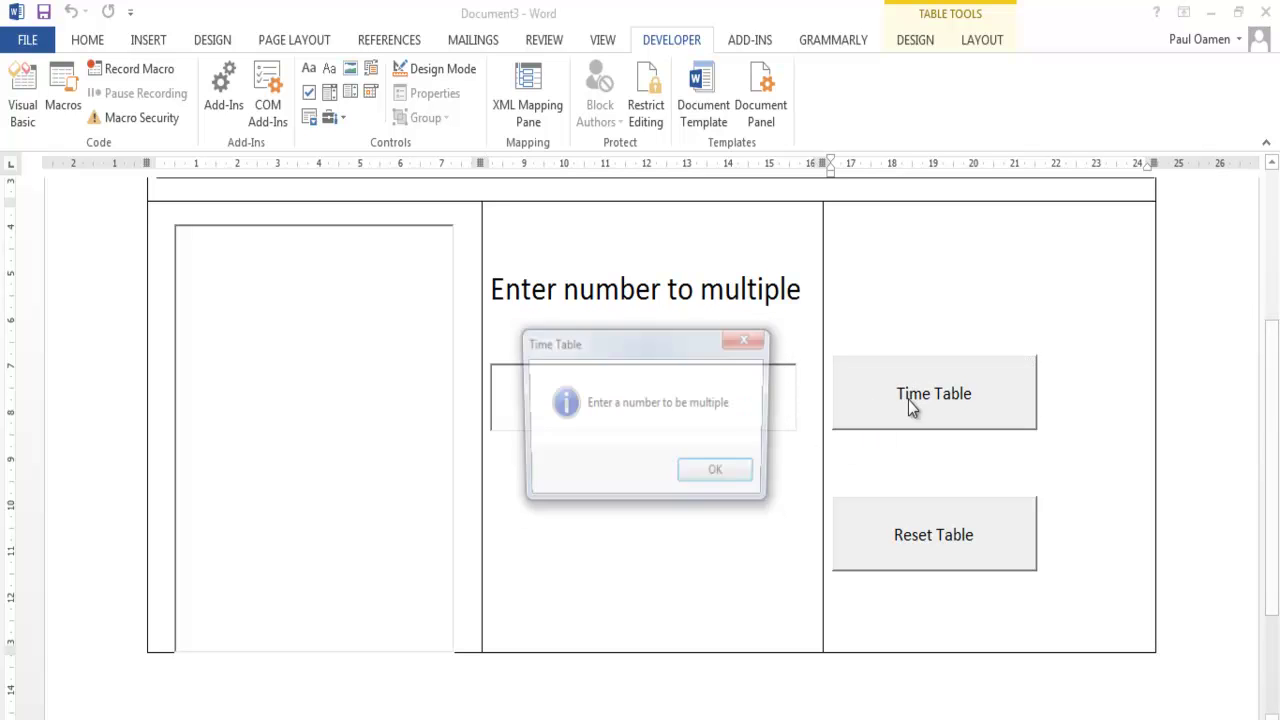
left_click(718, 477)
left_click(659, 398)
type("8")
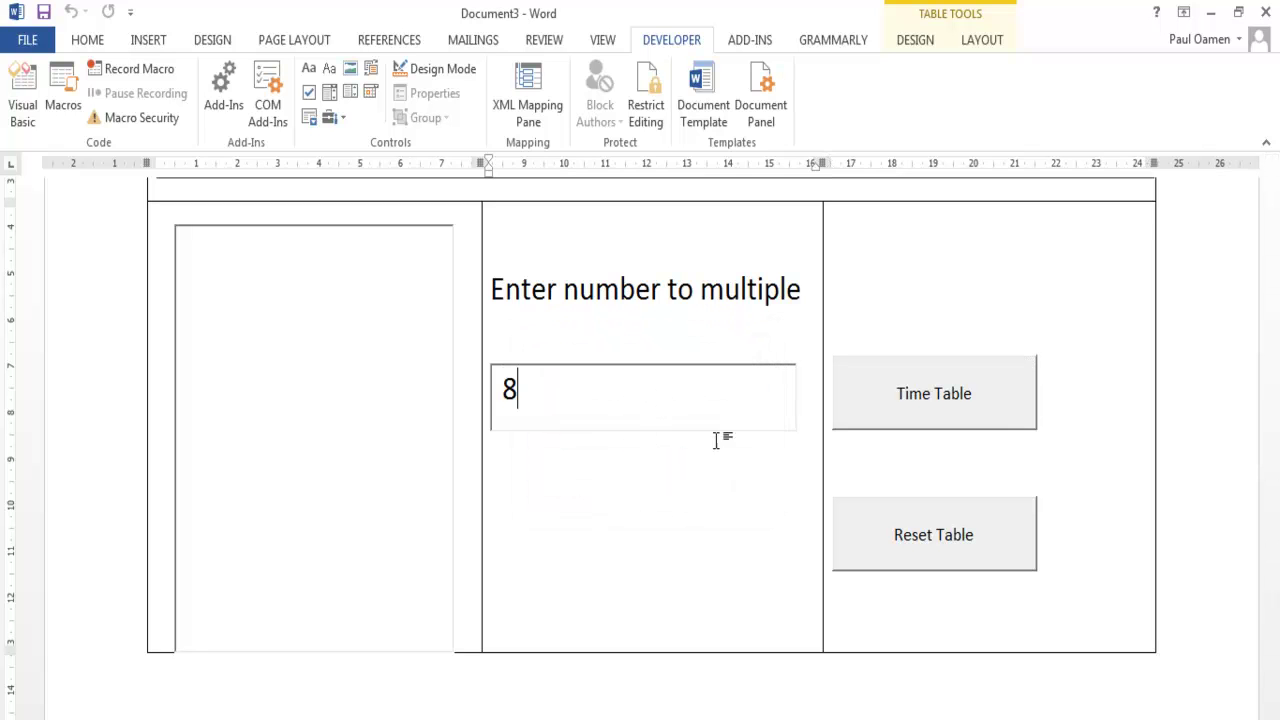
left_click(950, 405)
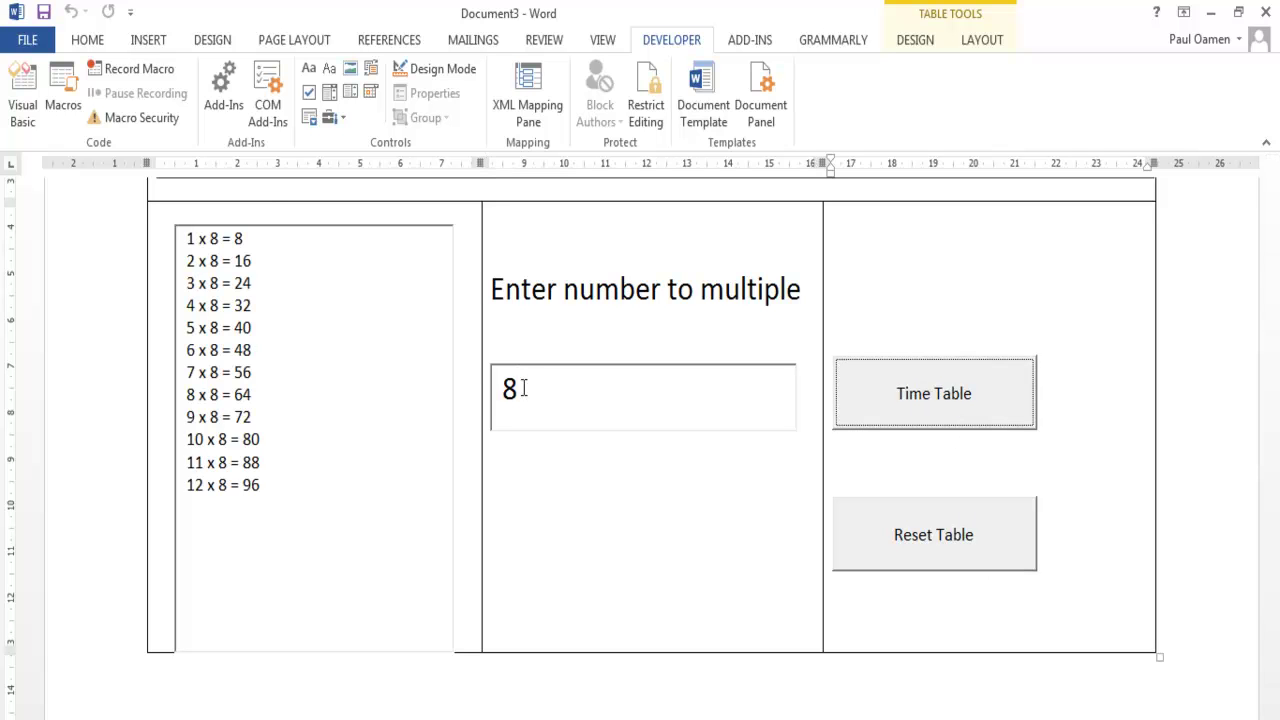
left_click(898, 565)
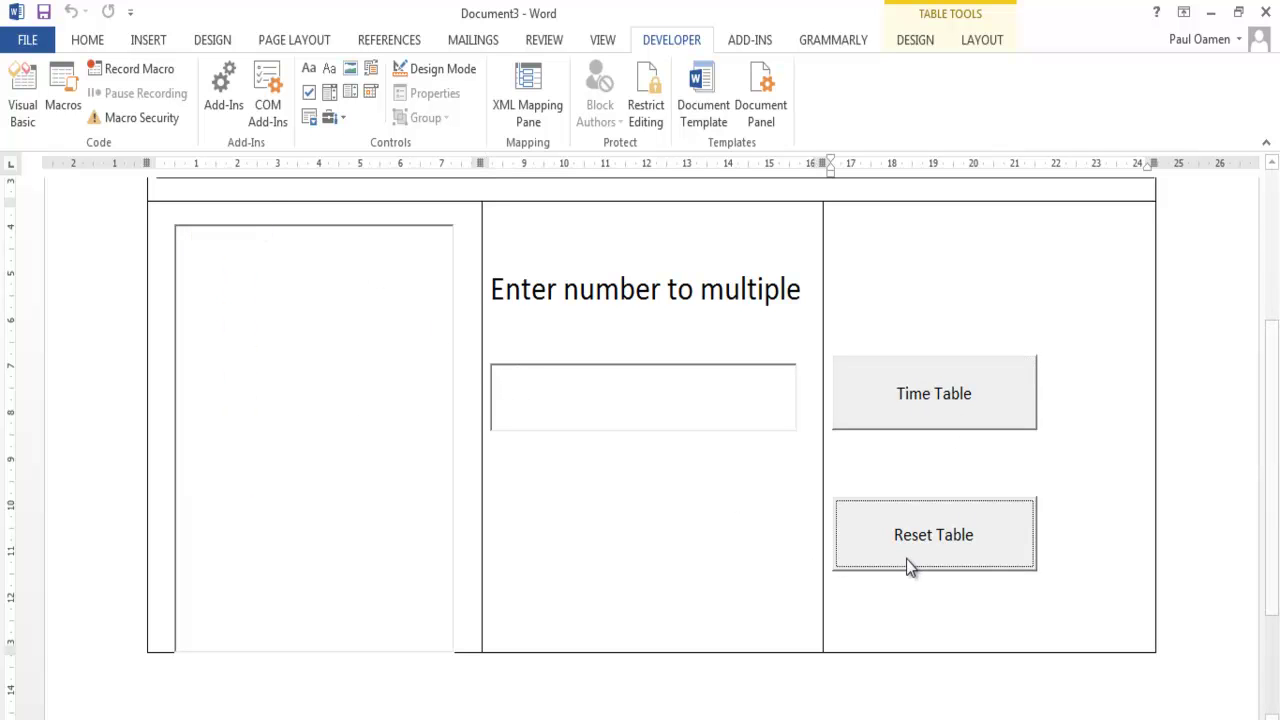
scroll(845, 525, "up", 3)
scroll(845, 525, "down", 3)
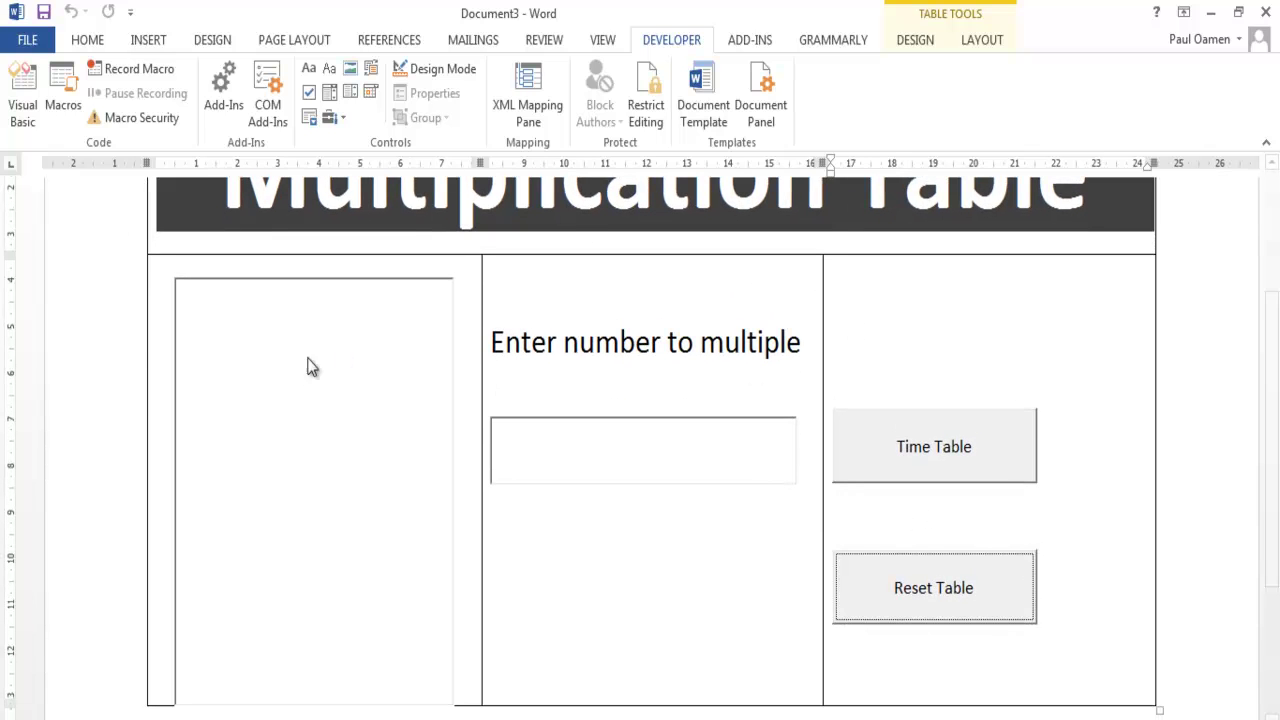
left_click(634, 597)
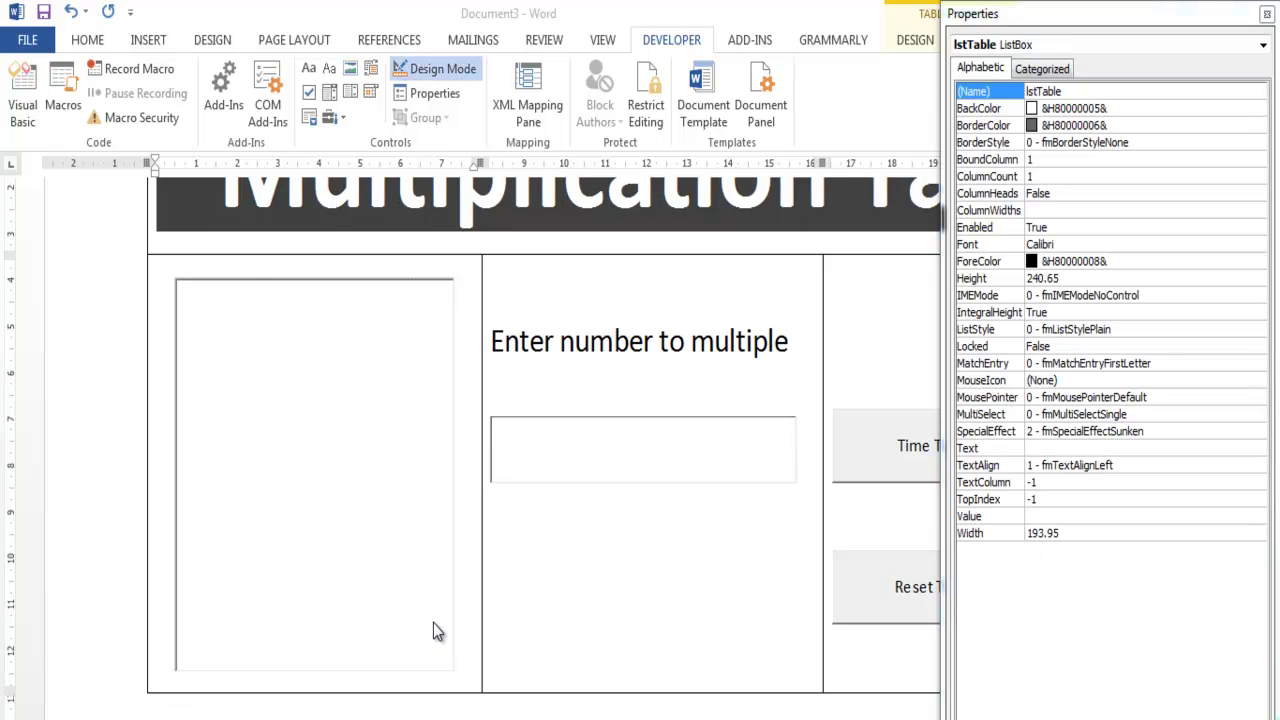
Step: Make the list box font bold, size 14, keeping left alignment
left_click(433, 623)
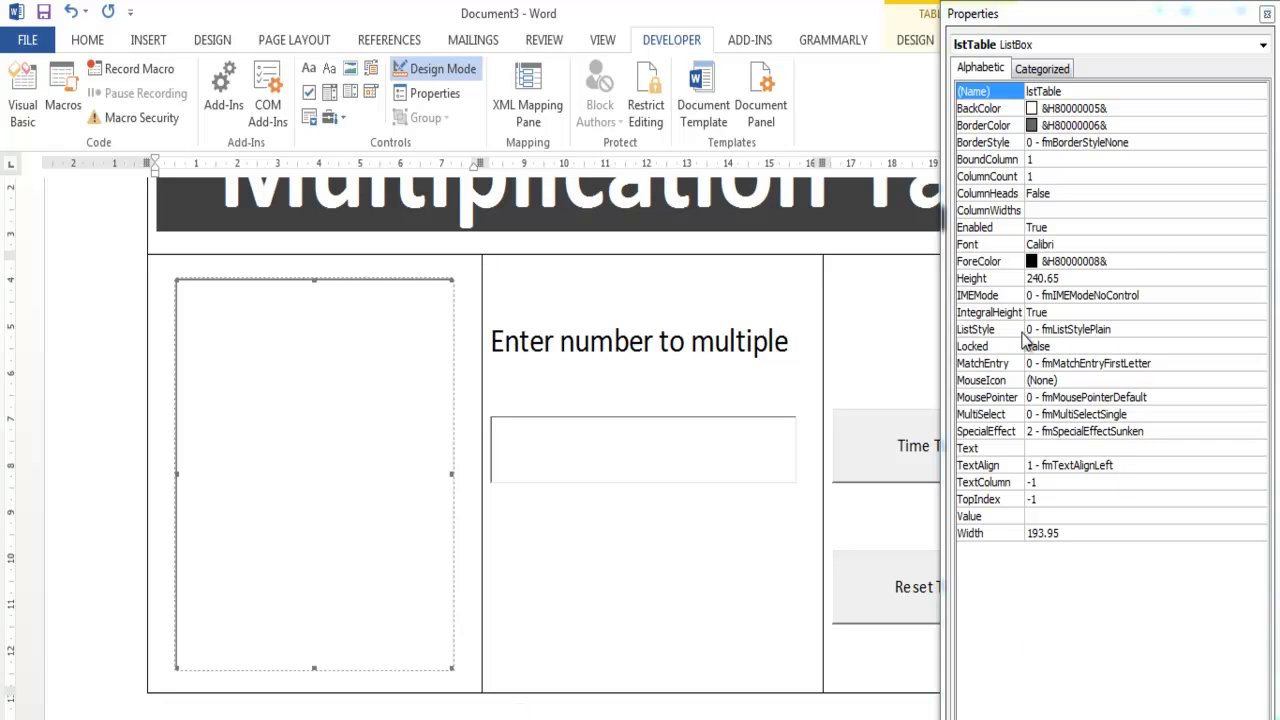
left_click(1166, 244)
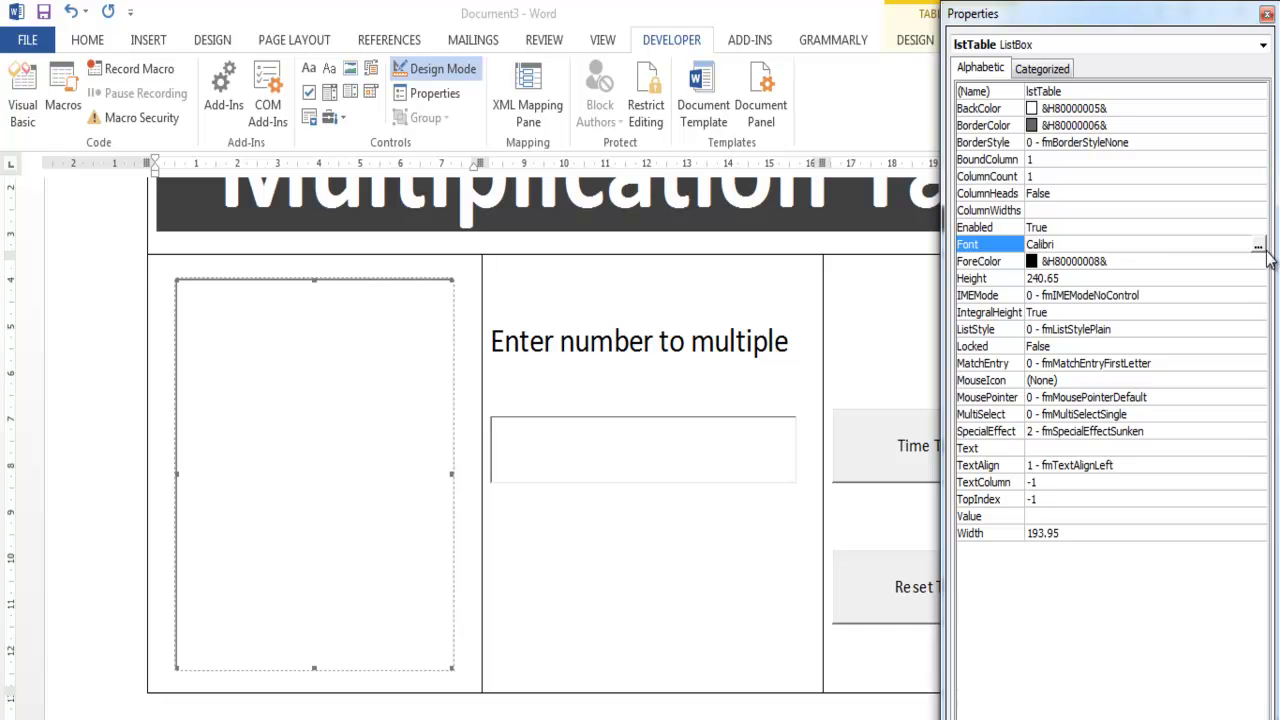
left_click(1259, 247)
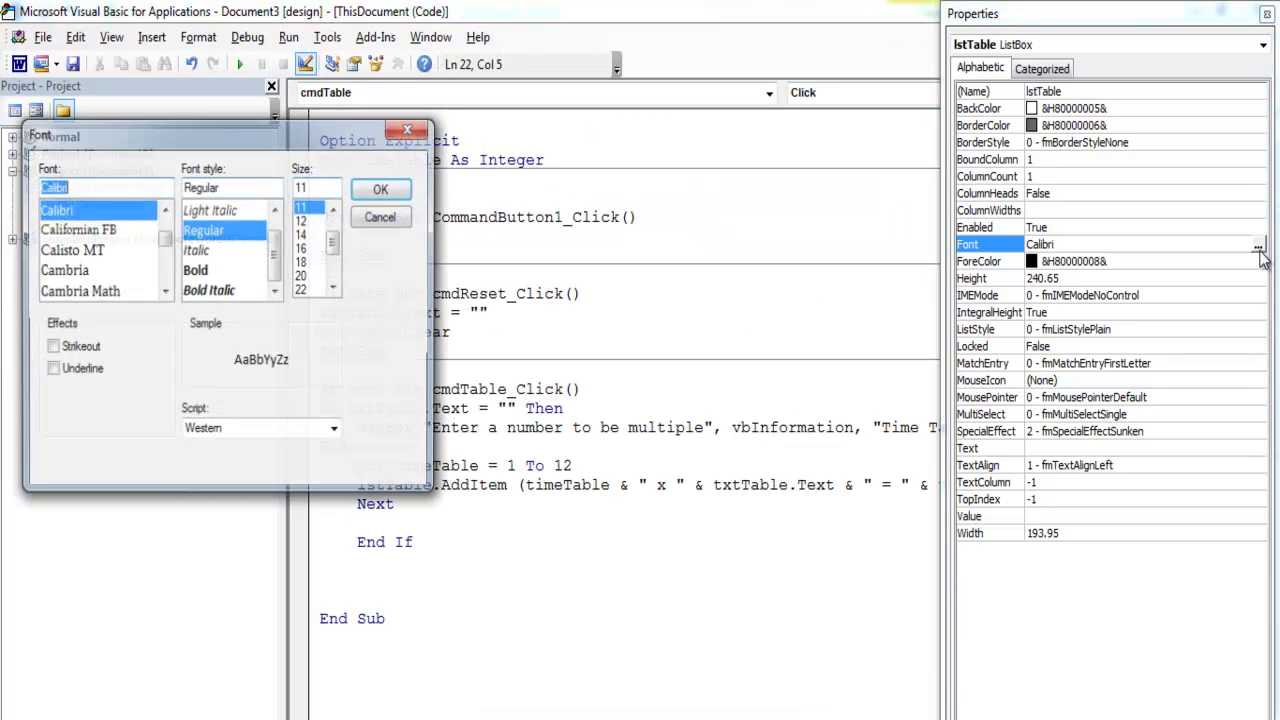
left_click(232, 275)
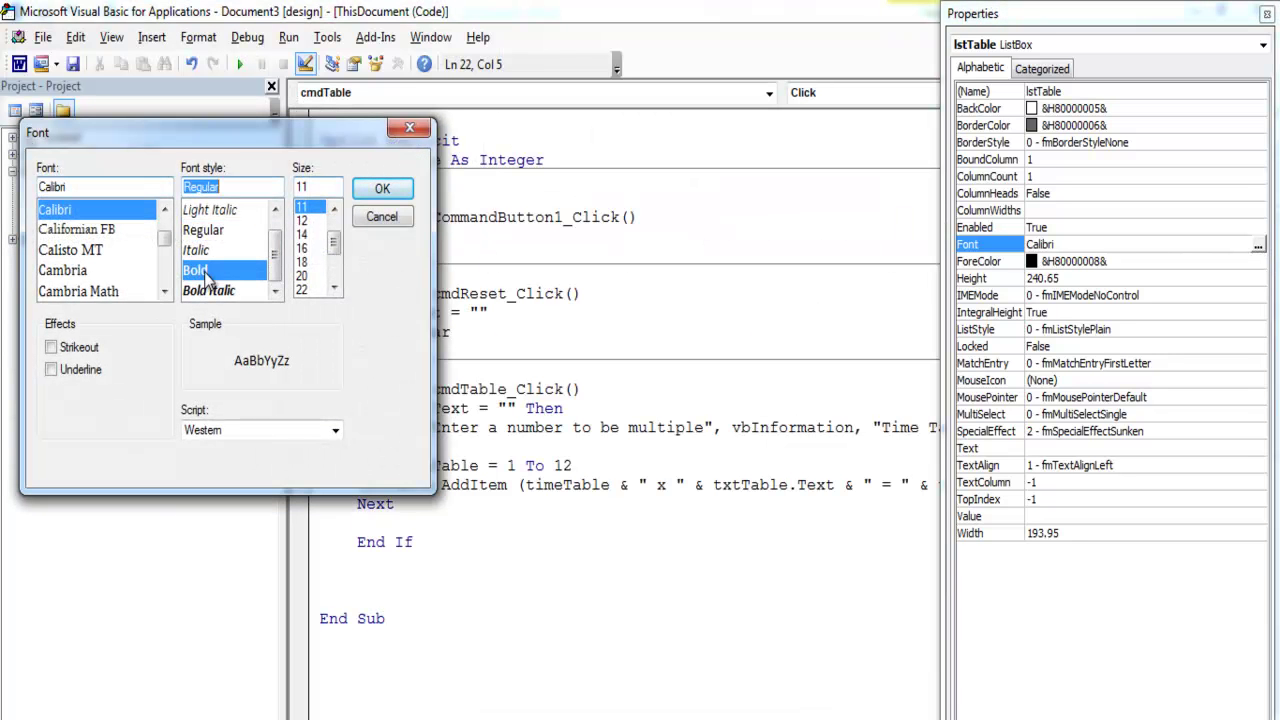
left_click(305, 235)
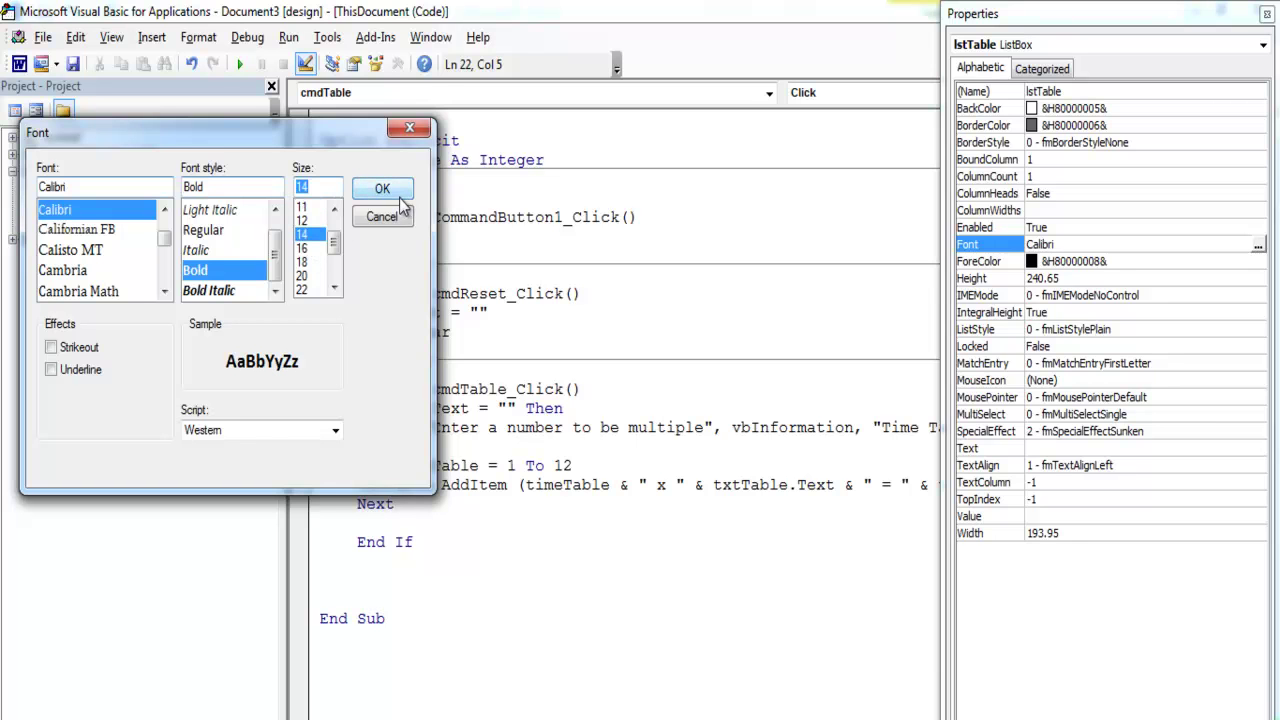
left_click(382, 190)
left_click(1161, 467)
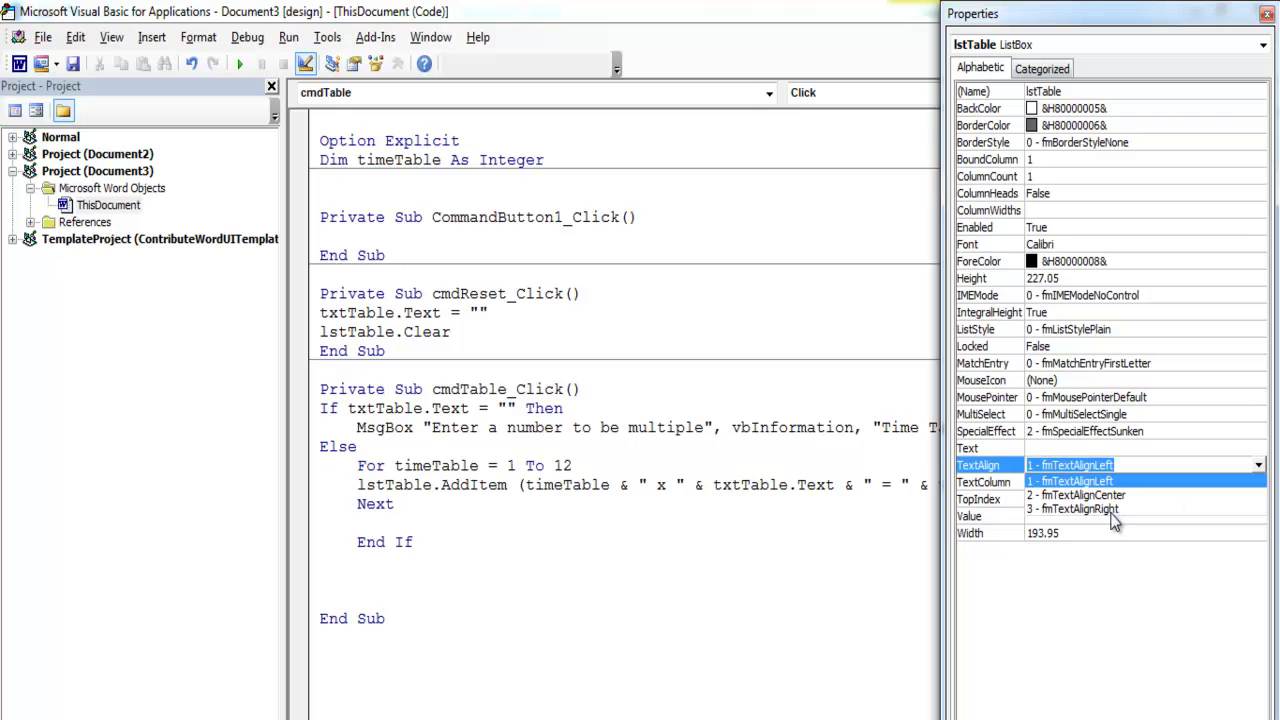
left_click(660, 622)
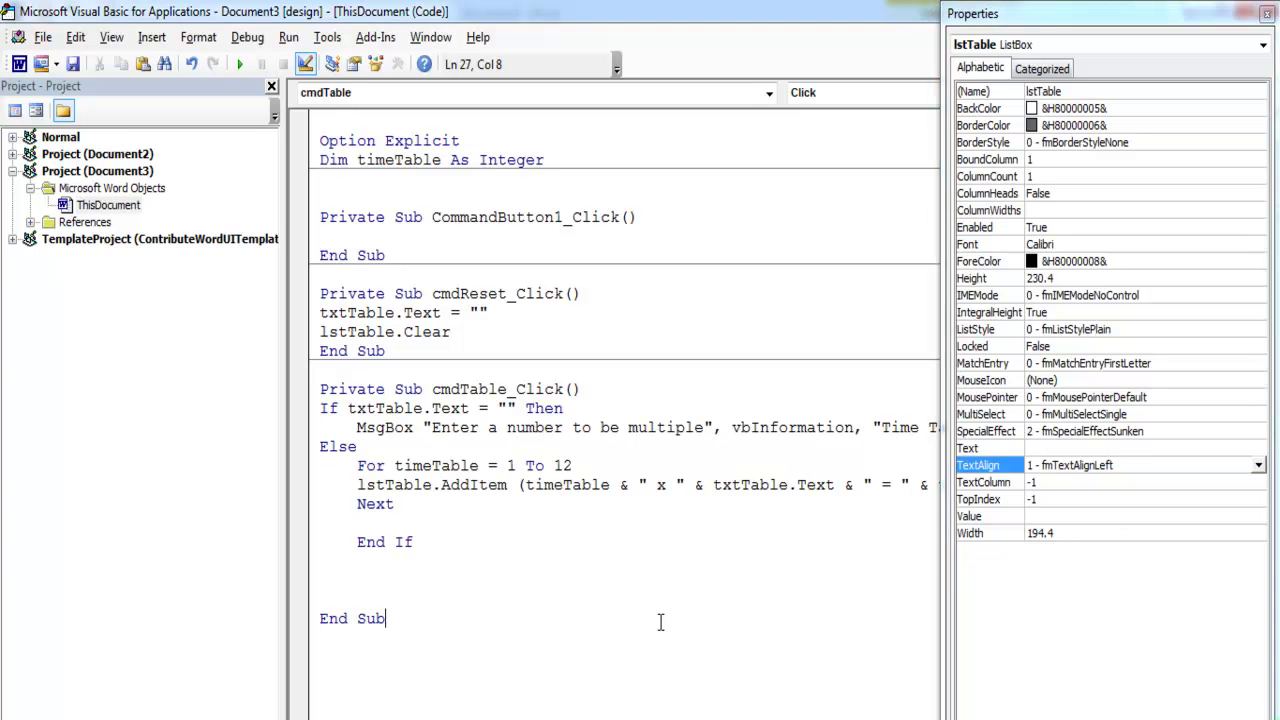
Step: Centre the text in the number-entry box (2 - fmTextAlignCenter)
left_click(35, 111)
left_click(640, 441)
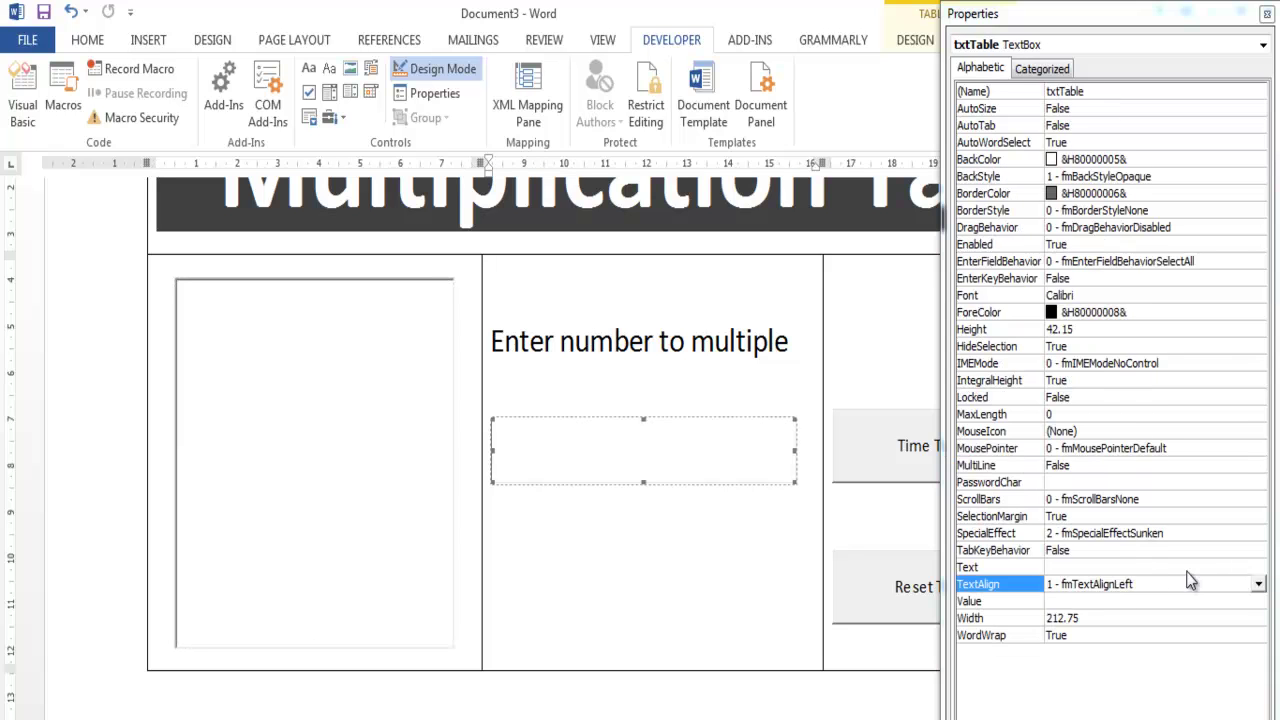
left_click(1259, 585)
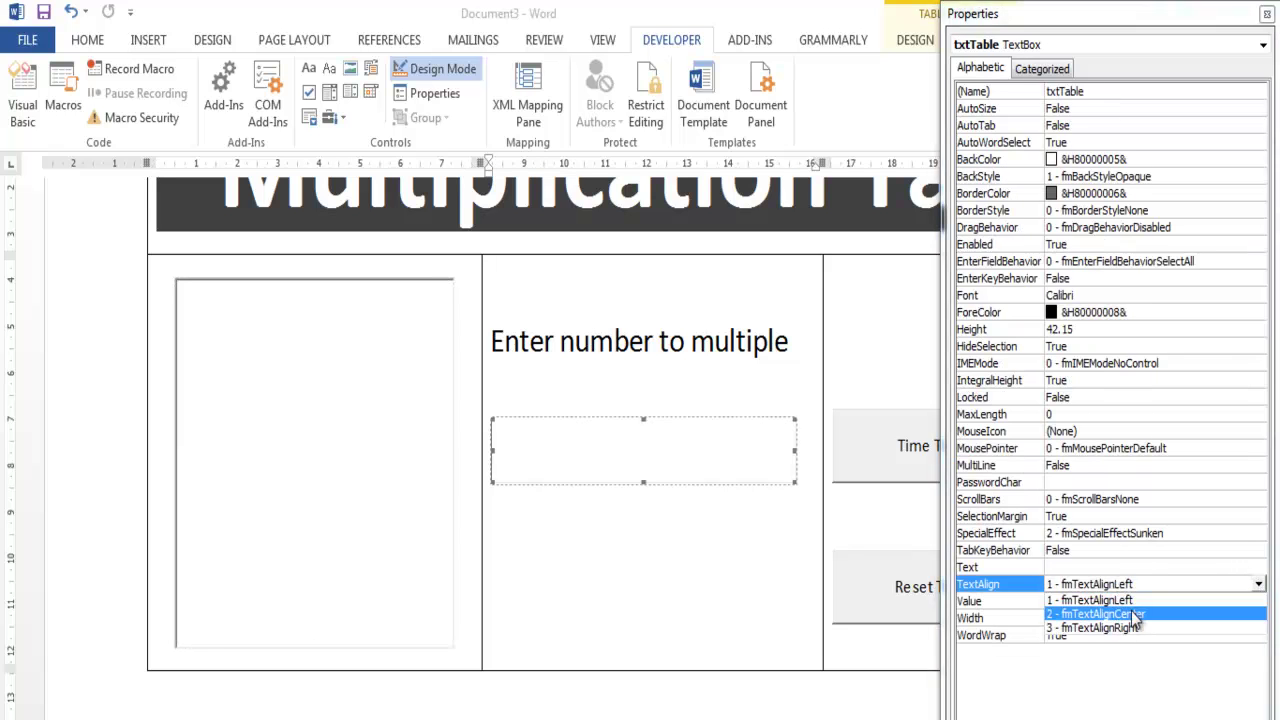
left_click(1100, 614)
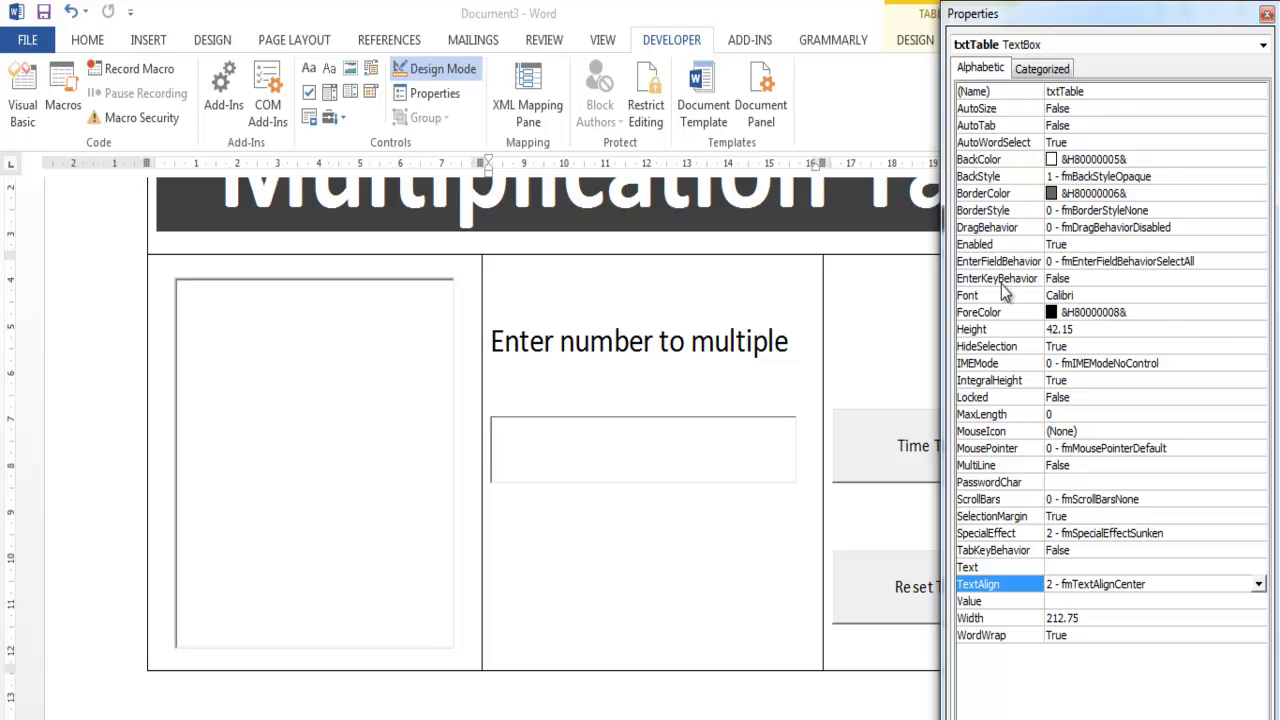
left_click(1195, 297)
left_click(1258, 299)
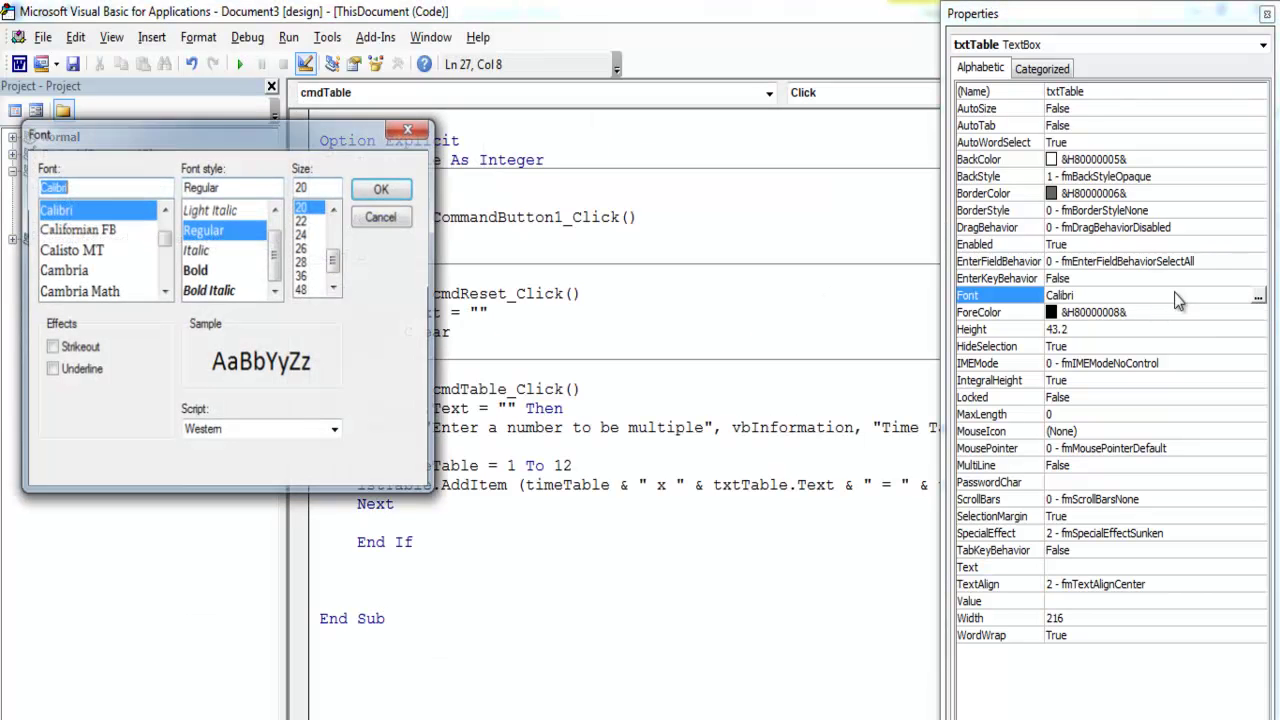
scroll(335, 265, "up", 2)
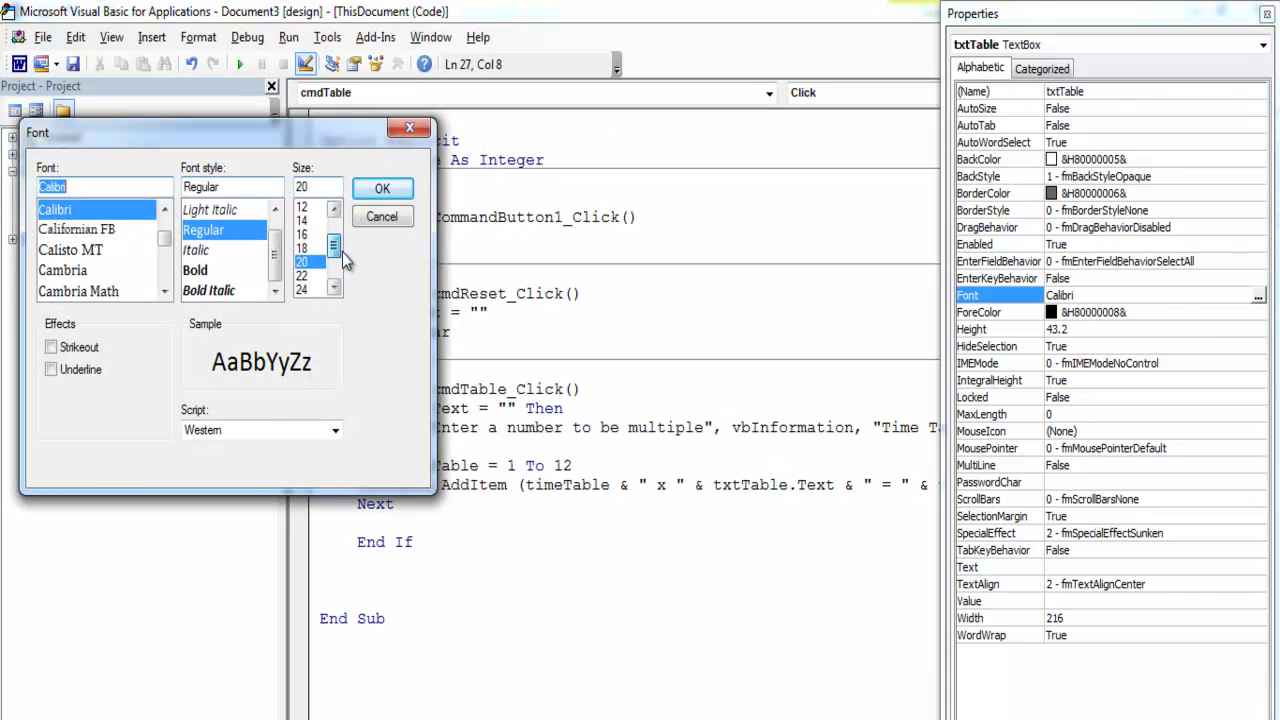
left_click(382, 190)
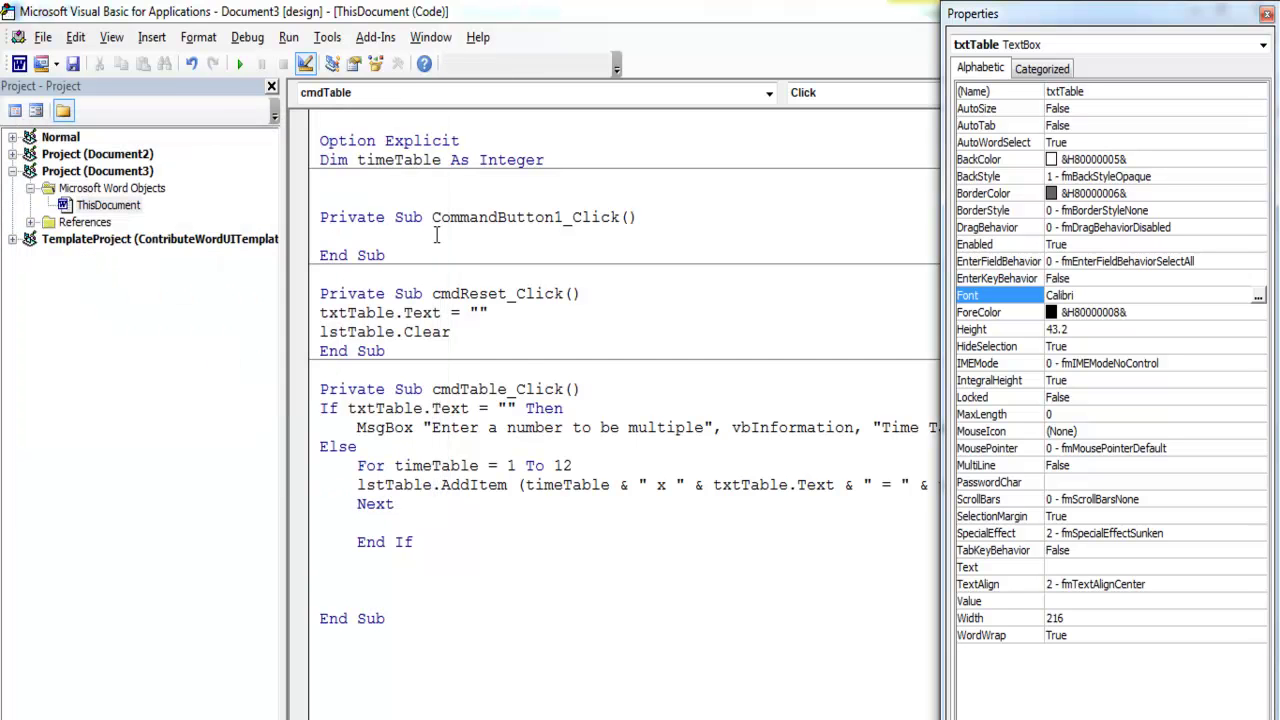
Step: Enlarge the list box's Calibri Bold font further, then turn off Design Mode
key("alt+F11")
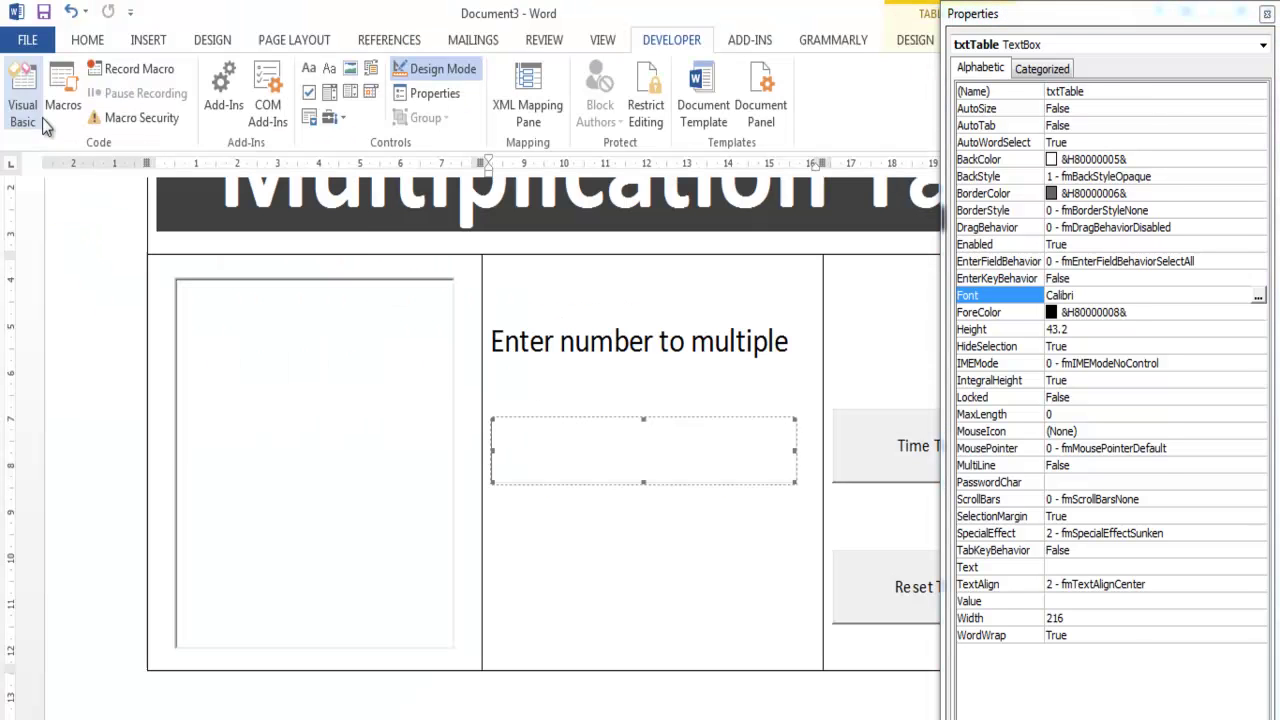
left_click(380, 340)
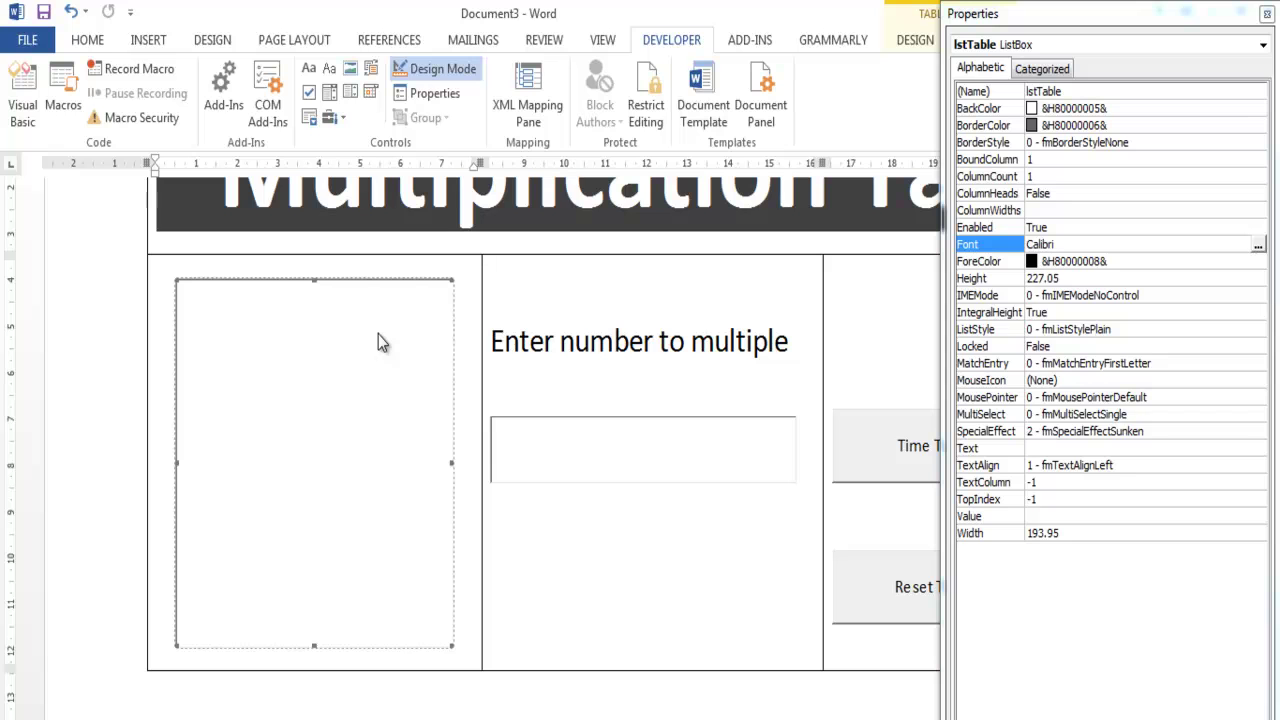
left_click(1258, 245)
left_click(306, 221)
left_click(372, 191)
key("alt+F11")
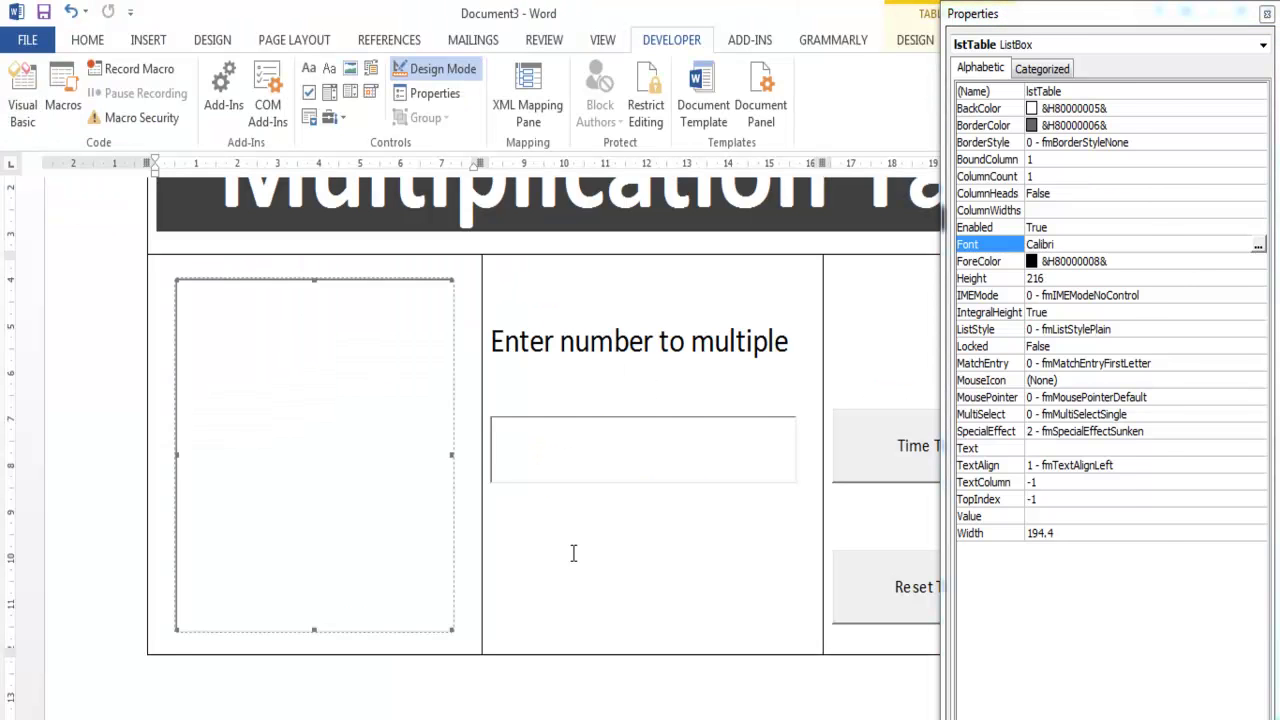
left_click(594, 467)
left_click(423, 76)
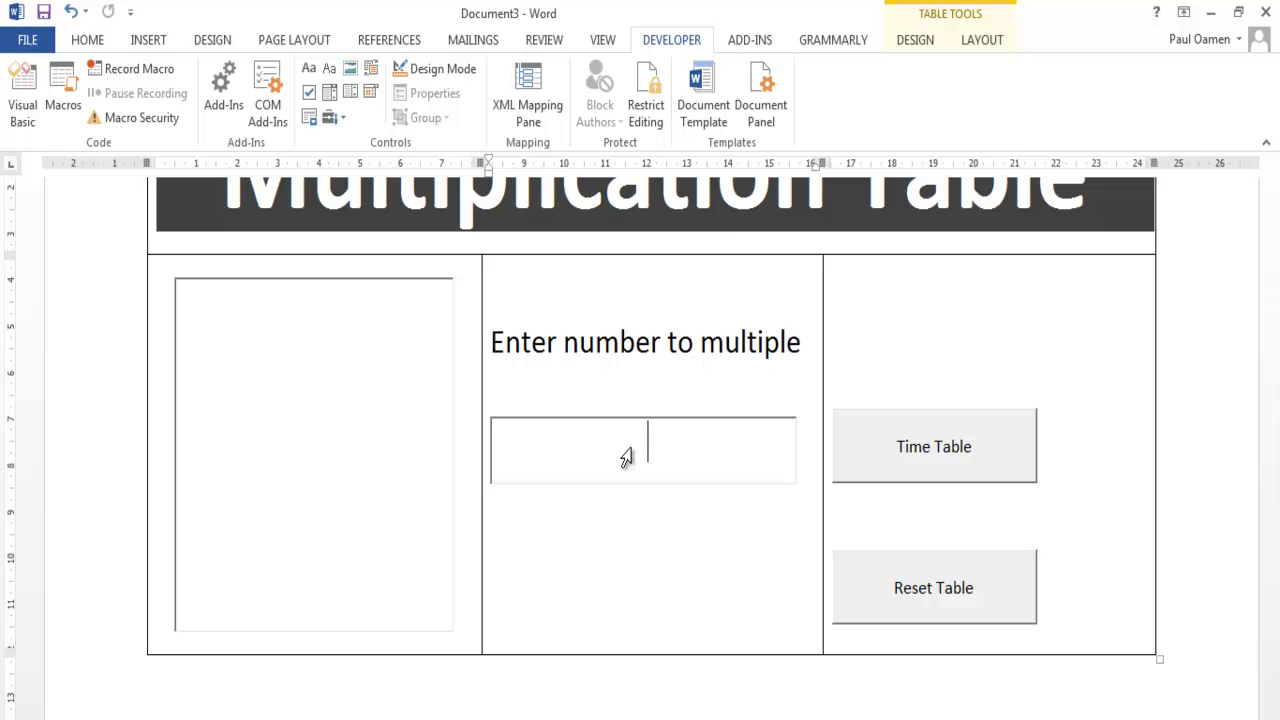
Step: Enter 3 in the number box and generate the 3 times table in the list
type("3")
left_click(920, 476)
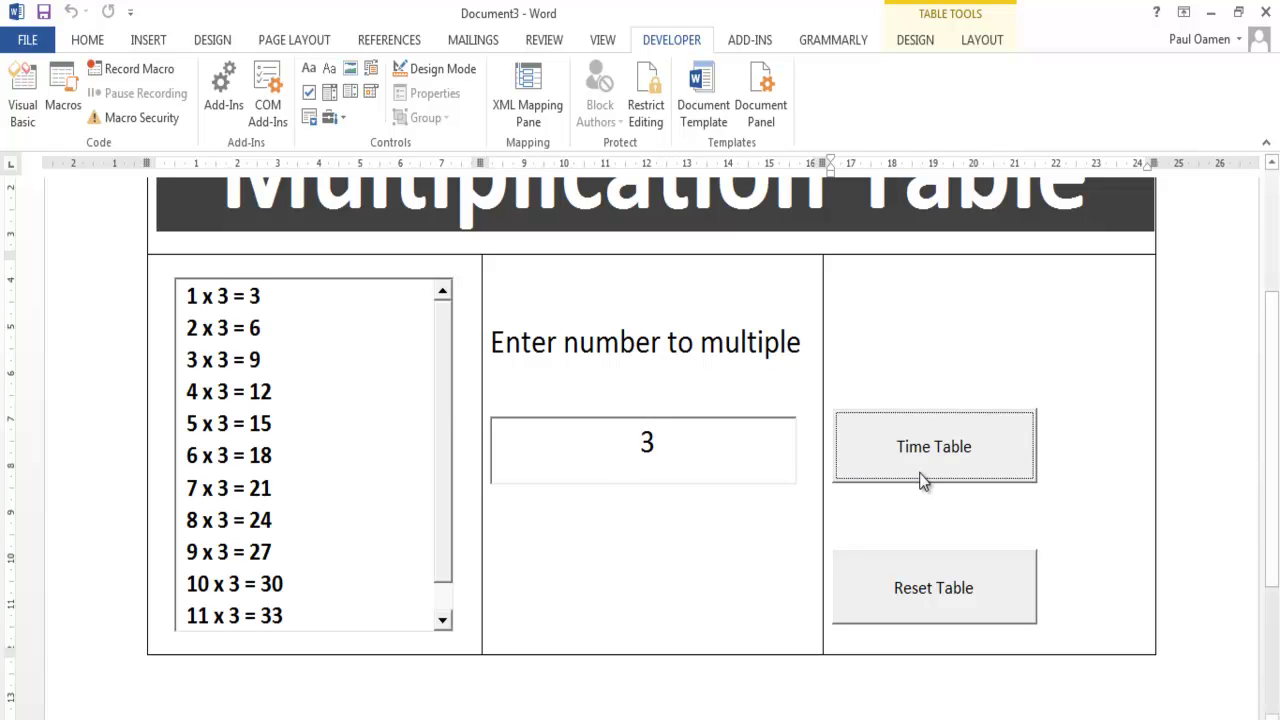
left_click_drag(438, 537, 446, 467)
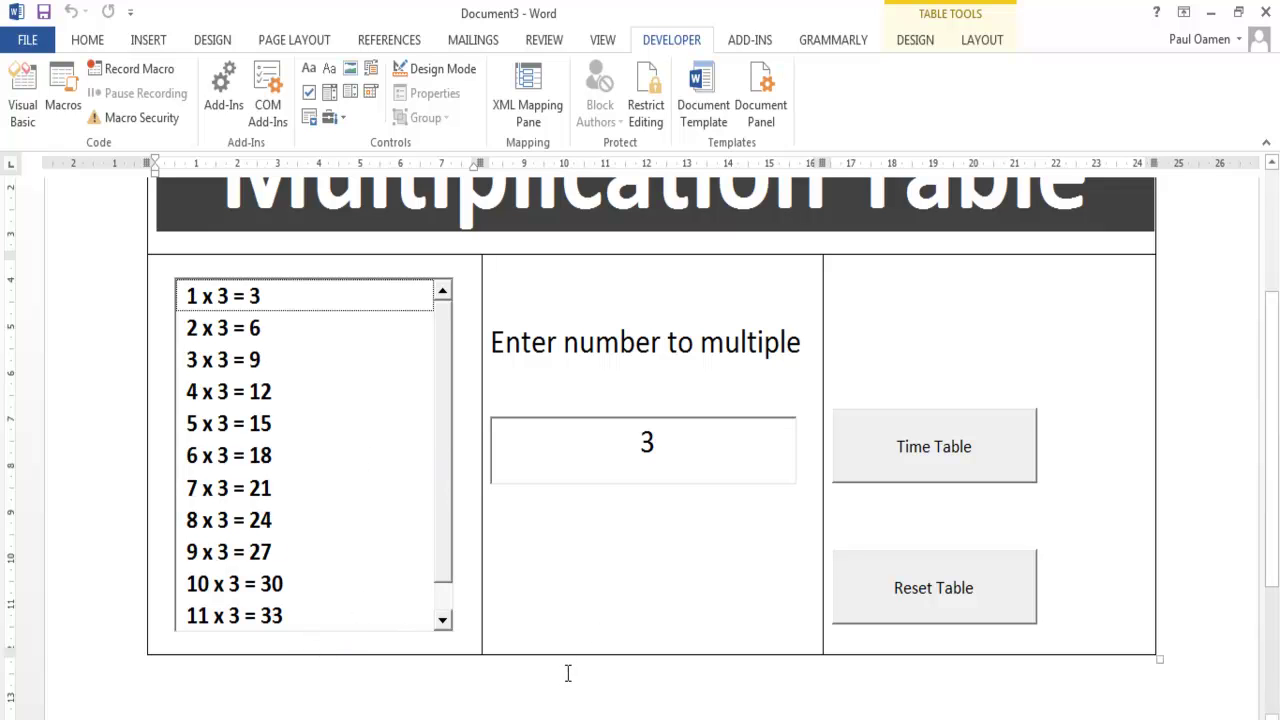
mouse_move(1265, 478)
left_mouse_down()
mouse_move(1266, 580)
mouse_move(1267, 472)
left_mouse_up()
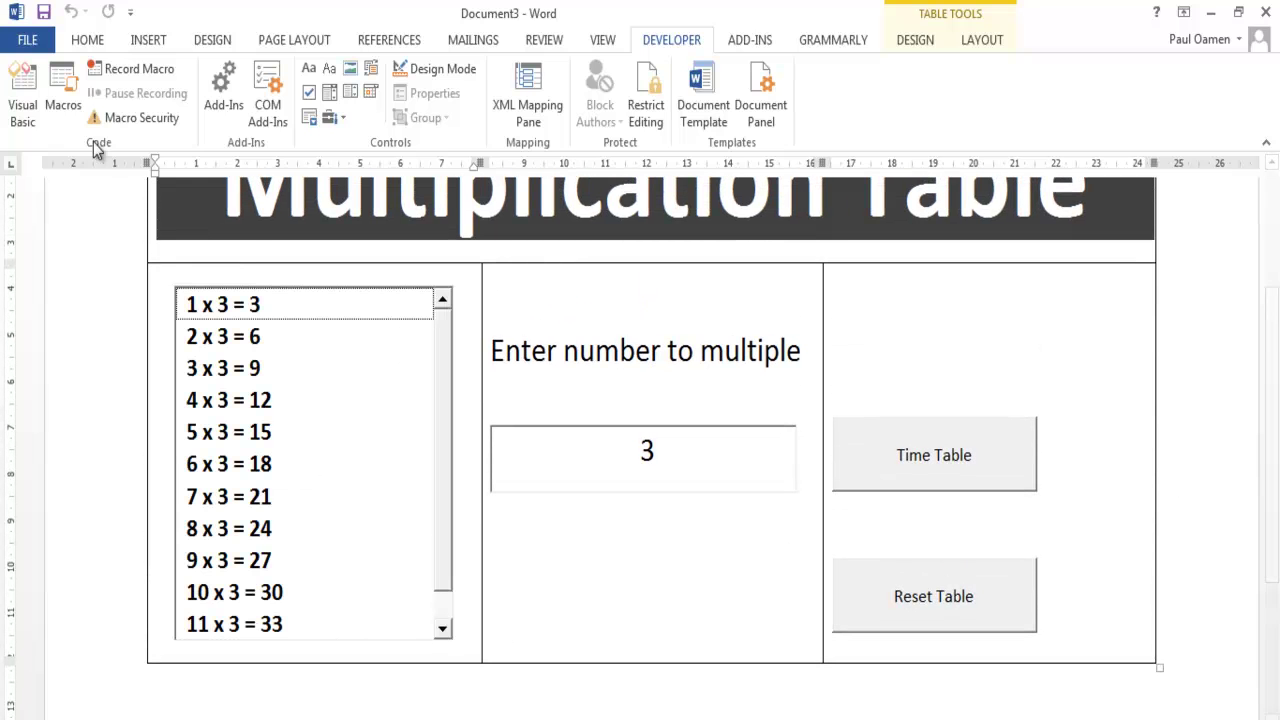
Step: Return from the macro code and add an empty line below the list box in Design Mode
left_click(30, 106)
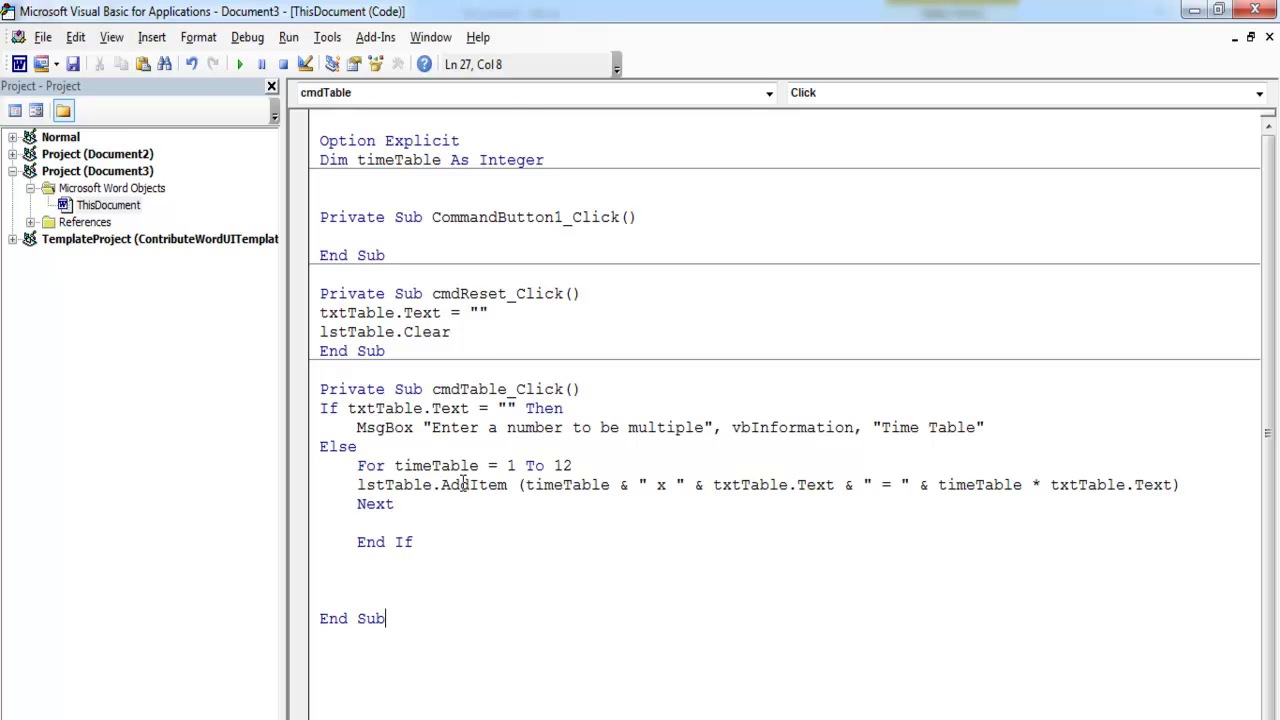
left_click(36, 110)
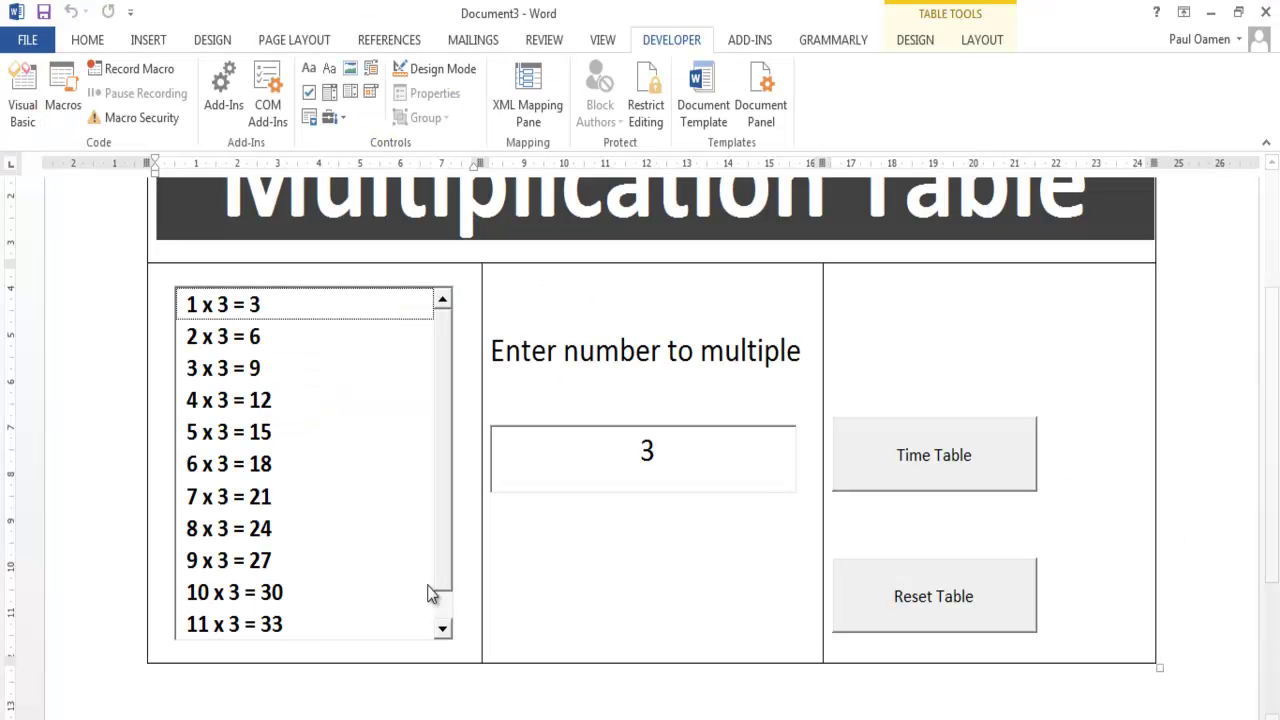
left_click(438, 69)
left_click(467, 624)
key("Return")
key("Return")
left_click(435, 68)
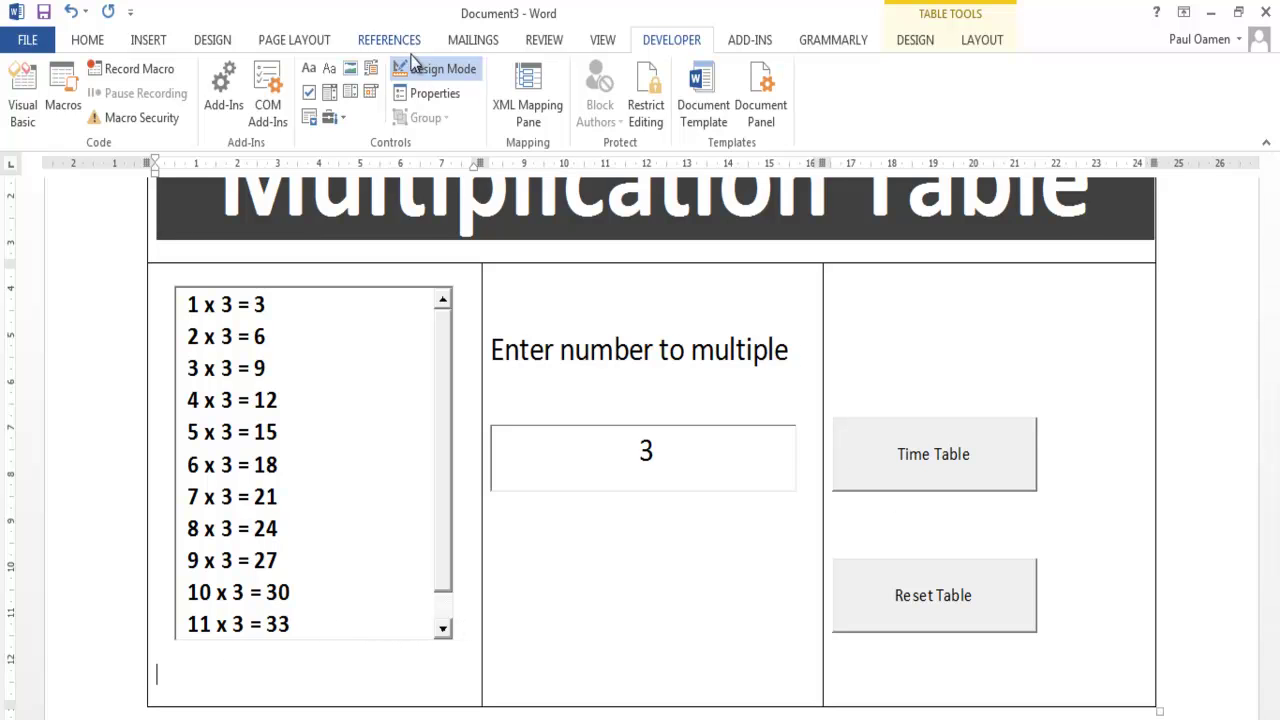
Step: Re-enter Design Mode, deselect the list box and select the whole Multiplication Table
left_click(316, 634)
scroll(424, 567, "down", 3)
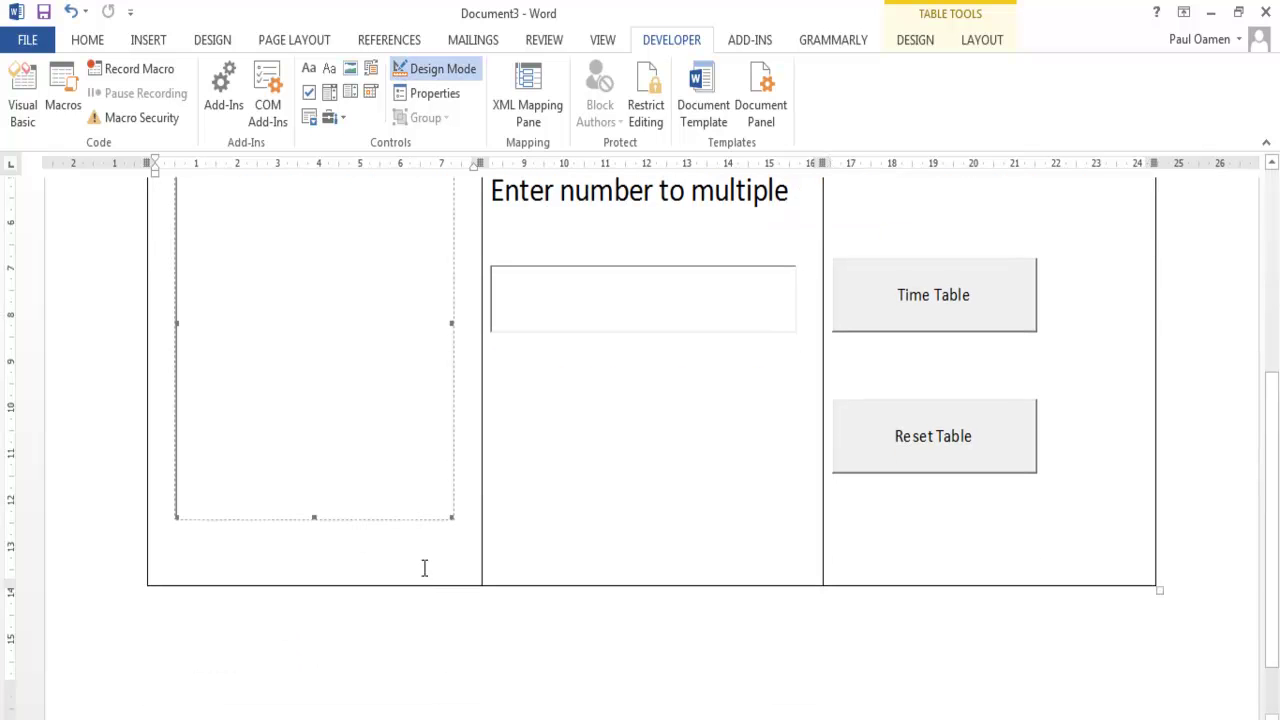
left_click(463, 517)
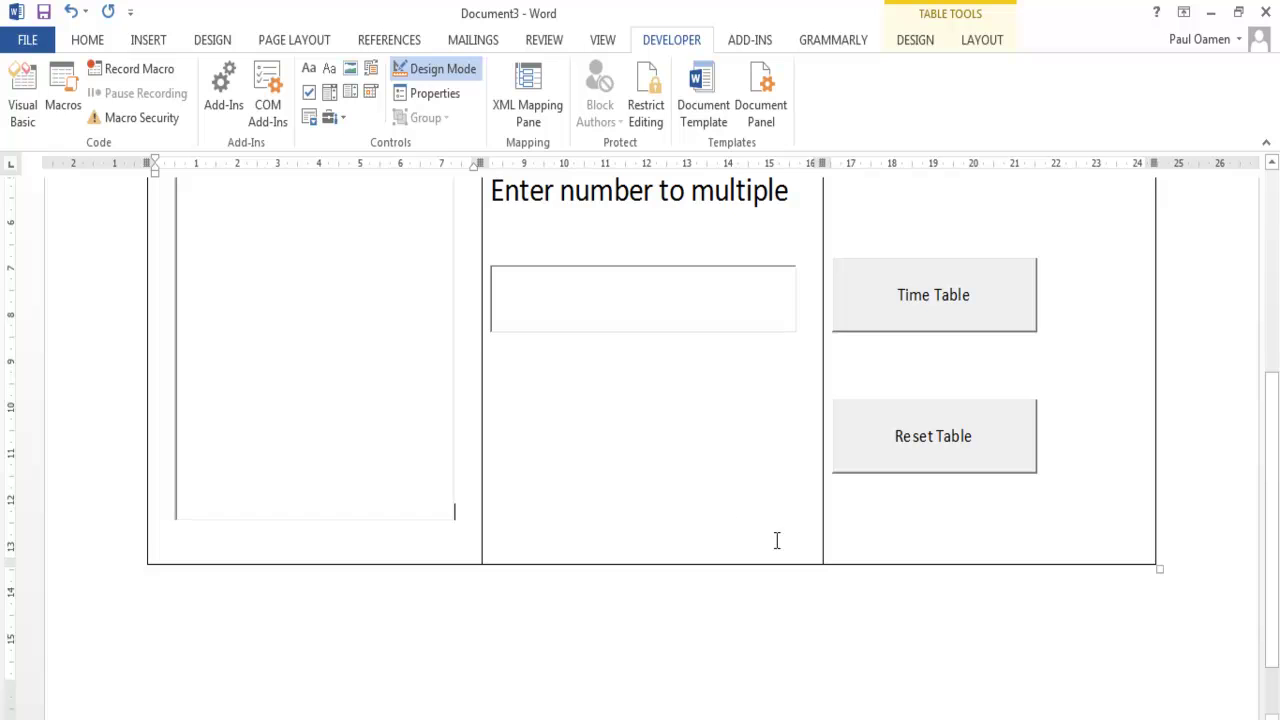
scroll(774, 537, "up", 5)
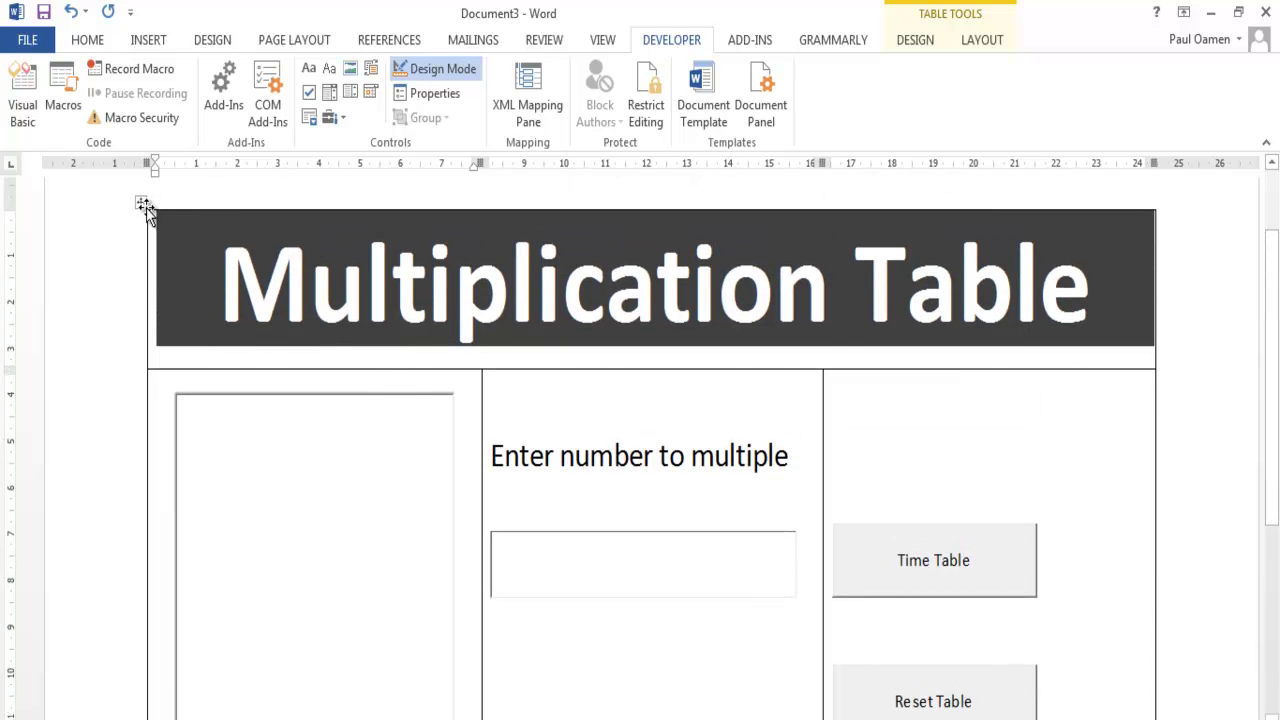
left_click(141, 203)
Step: Apply a thick double-line, 4½ pt border to all table cells via Table Properties
right_click(142, 205)
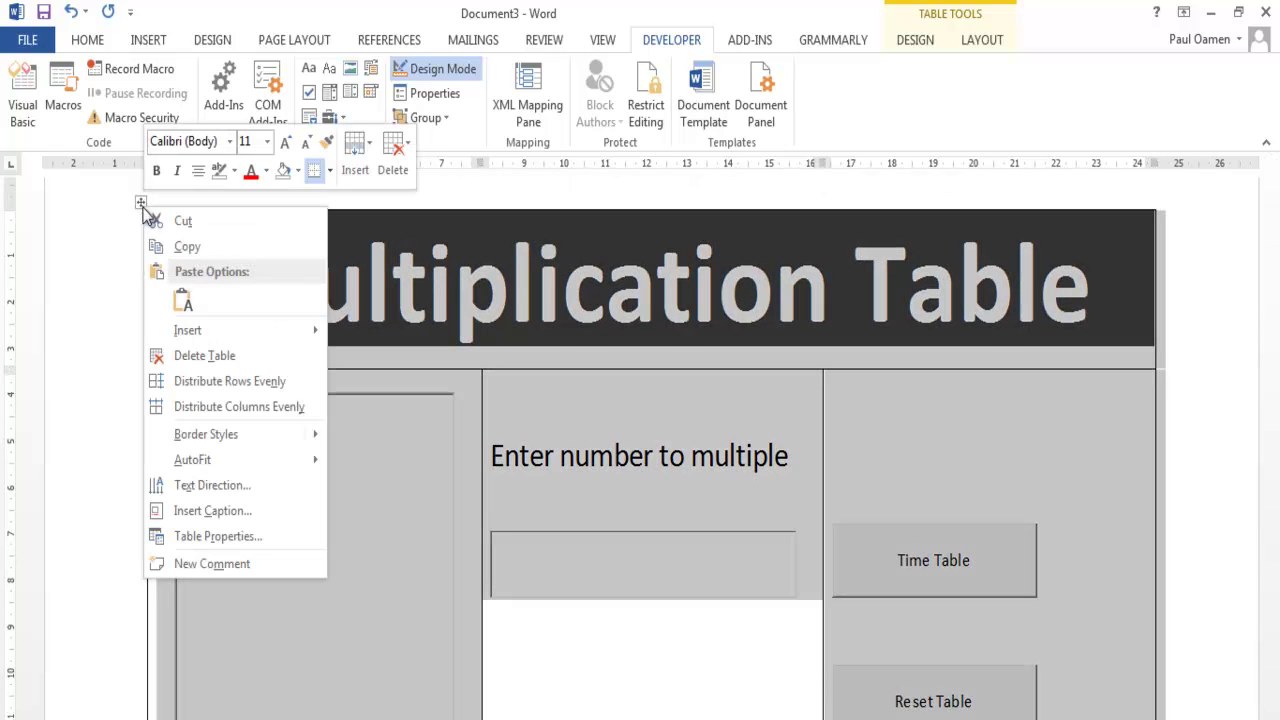
left_click(219, 537)
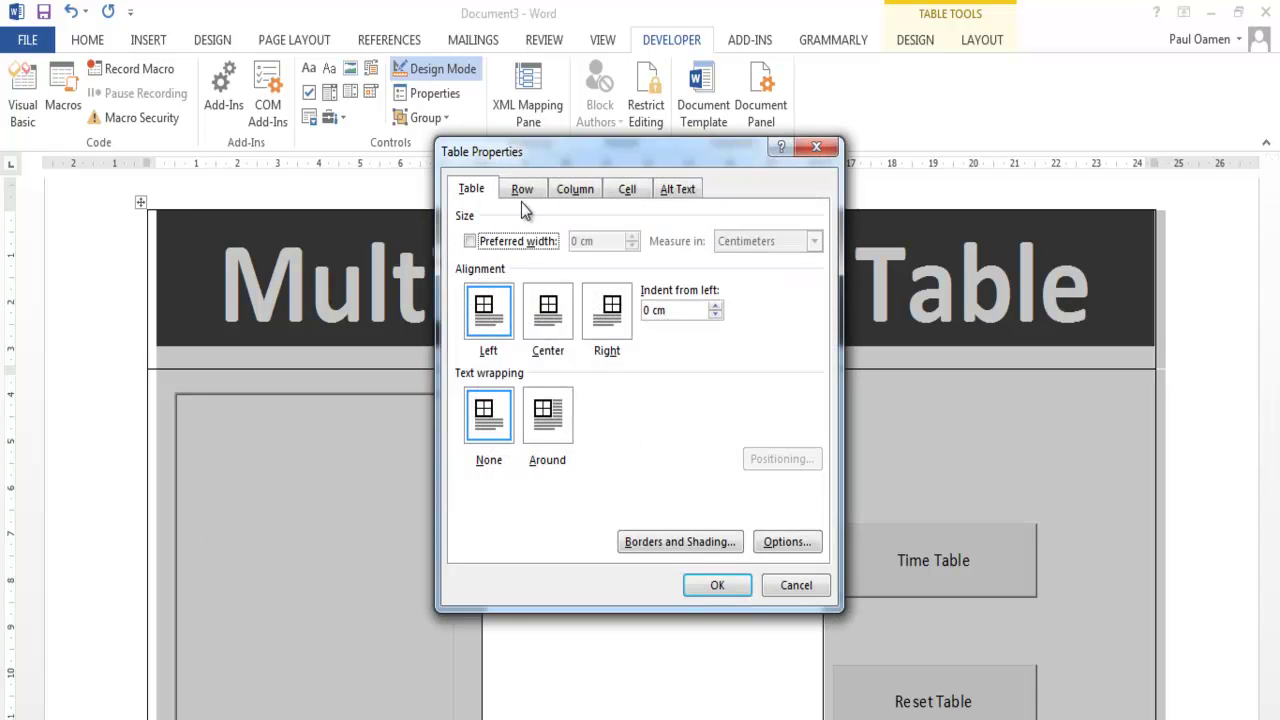
left_click(651, 549)
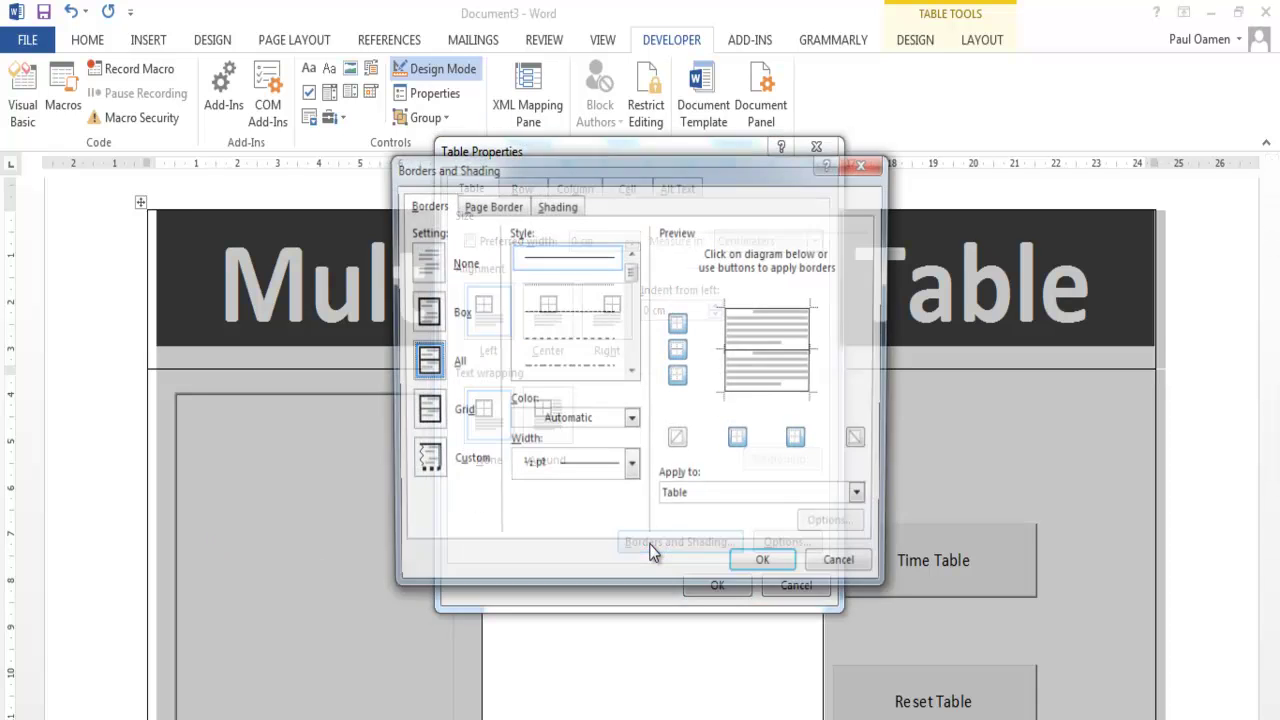
left_click_drag(632, 283, 631, 318)
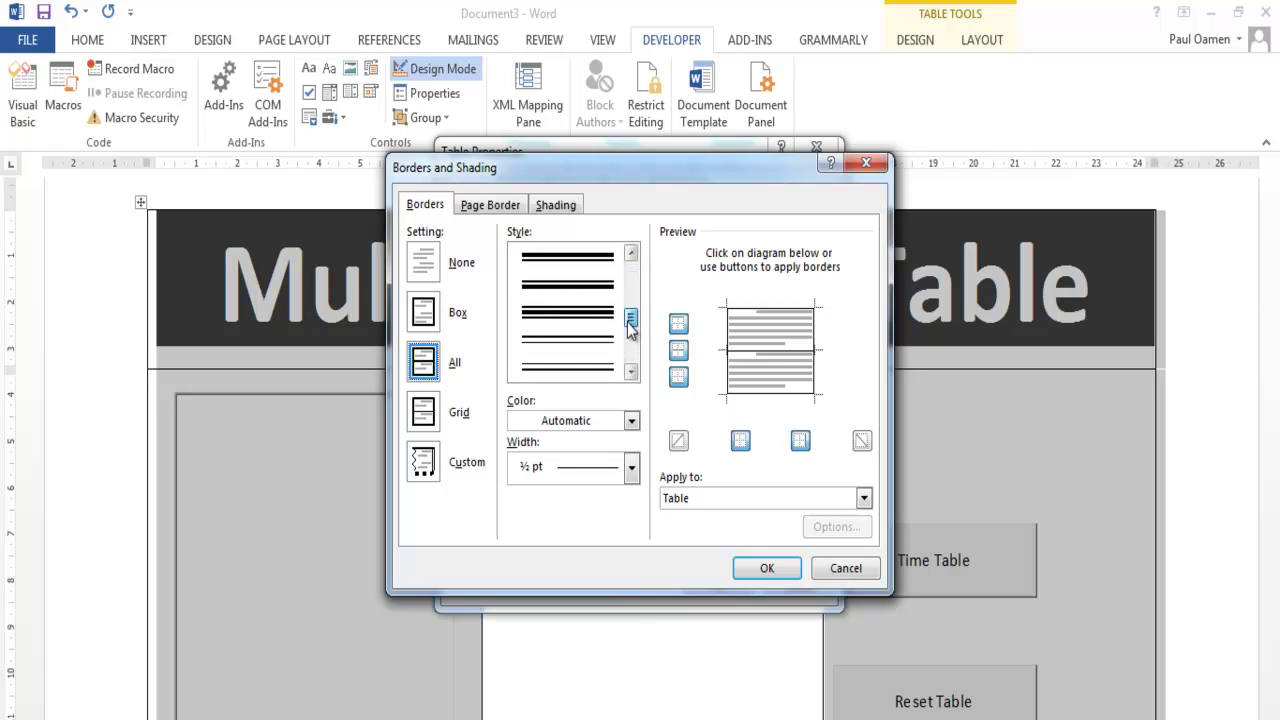
left_click(595, 322)
left_click(631, 478)
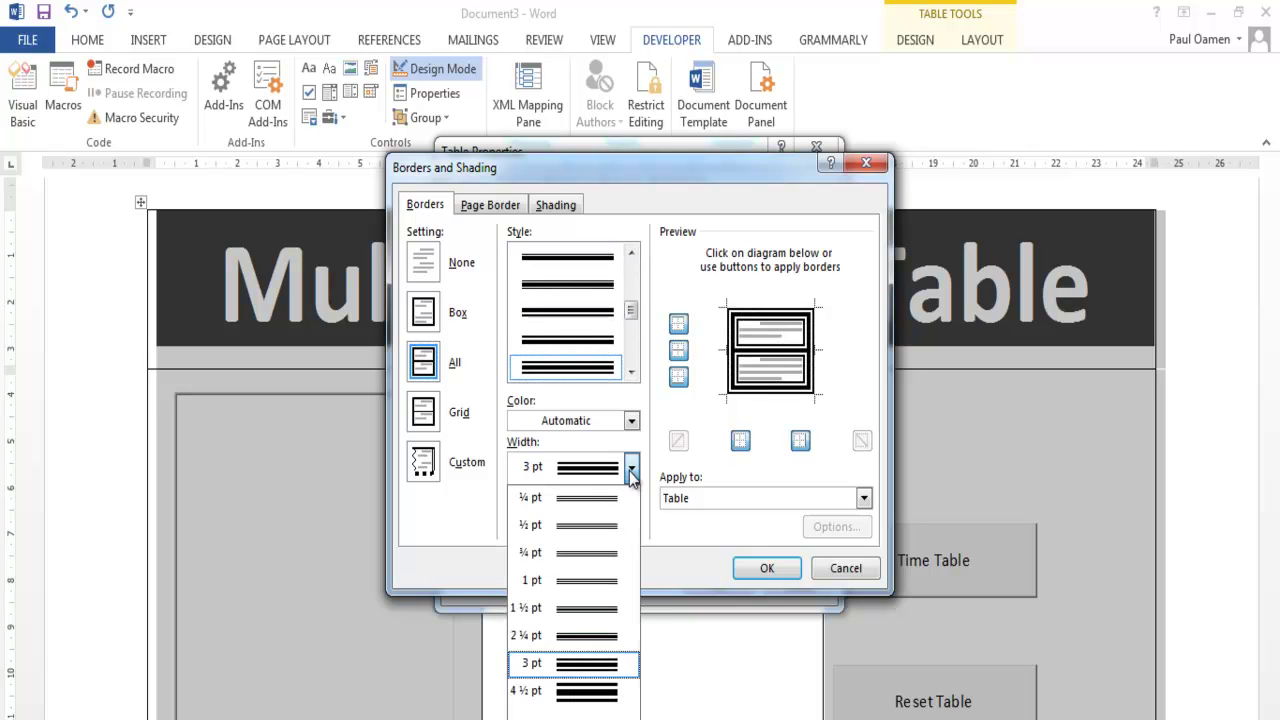
left_click(617, 682)
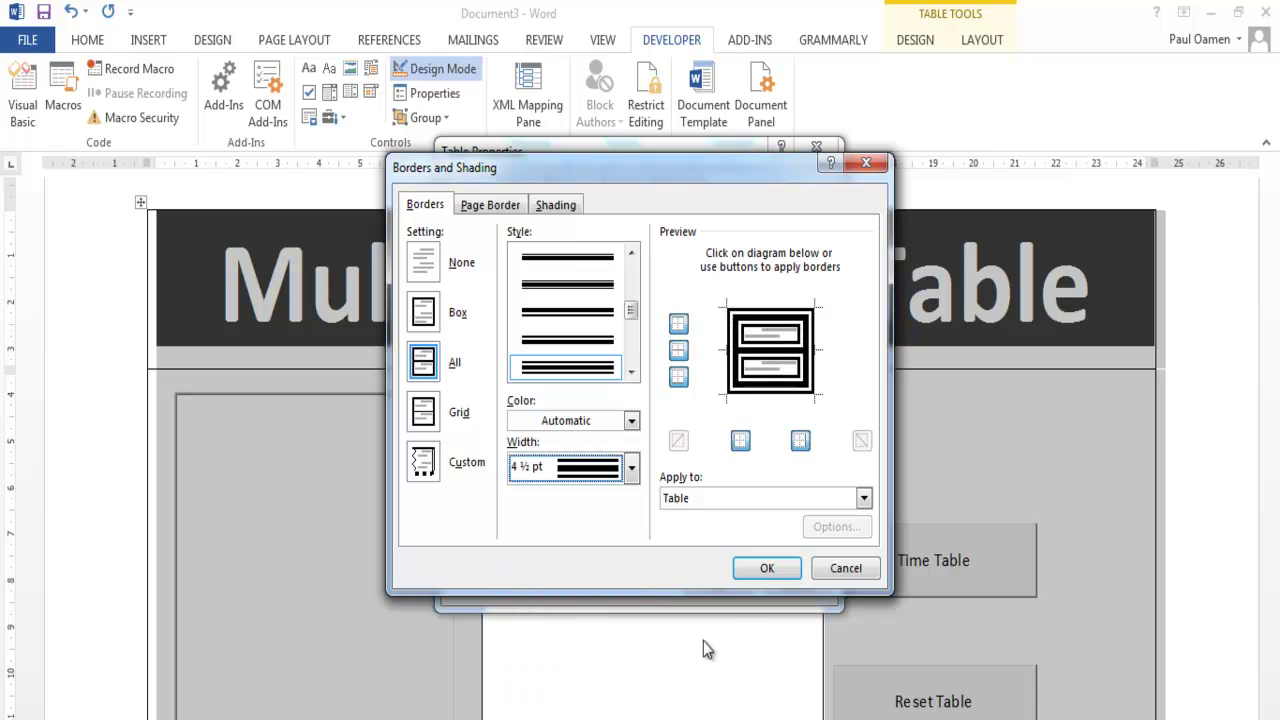
left_click(765, 568)
left_click(726, 587)
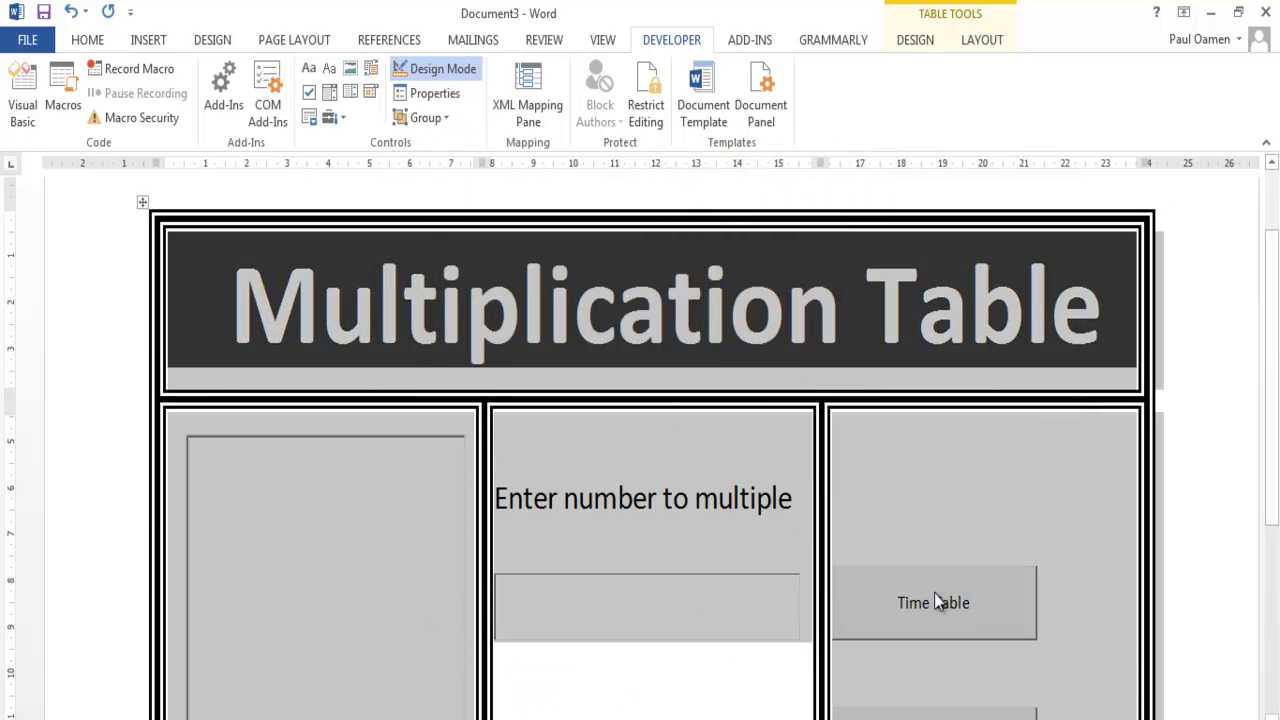
Step: Push the number box down and remove the blank lines above the buttons
left_click_drag(1271, 505, 1244, 608)
left_click(668, 600)
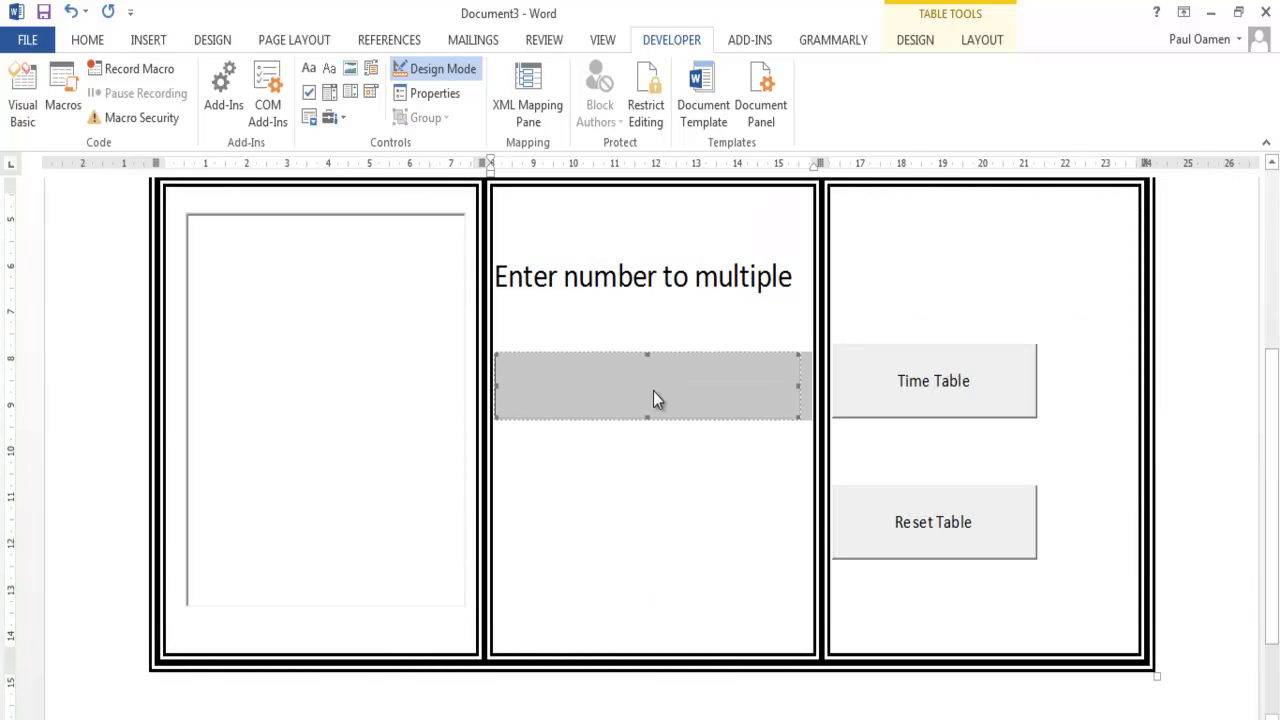
left_click(662, 327)
key("Return")
key("Return")
left_click(891, 274)
key("Delete")
key("Delete")
key("Delete")
key("Delete")
Step: Centre the Time Table and Reset Table buttons in their cell and restyle their captions
left_click(903, 293)
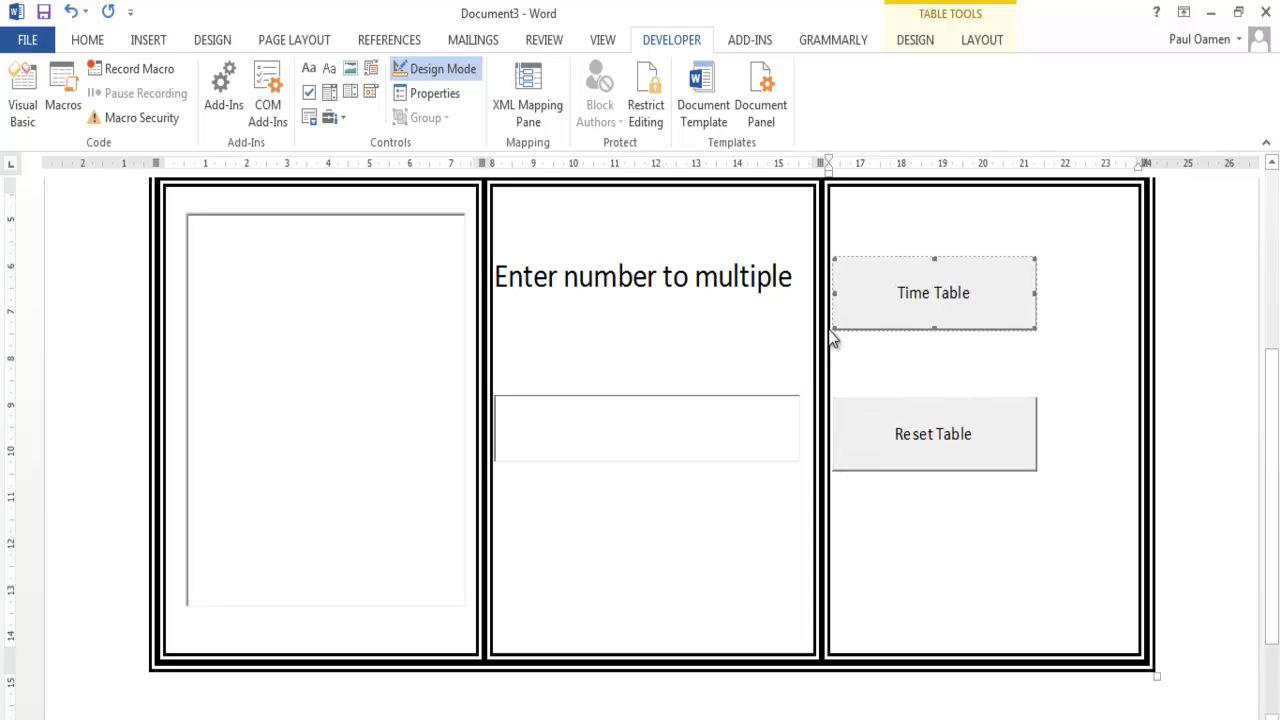
key("ctrl+e")
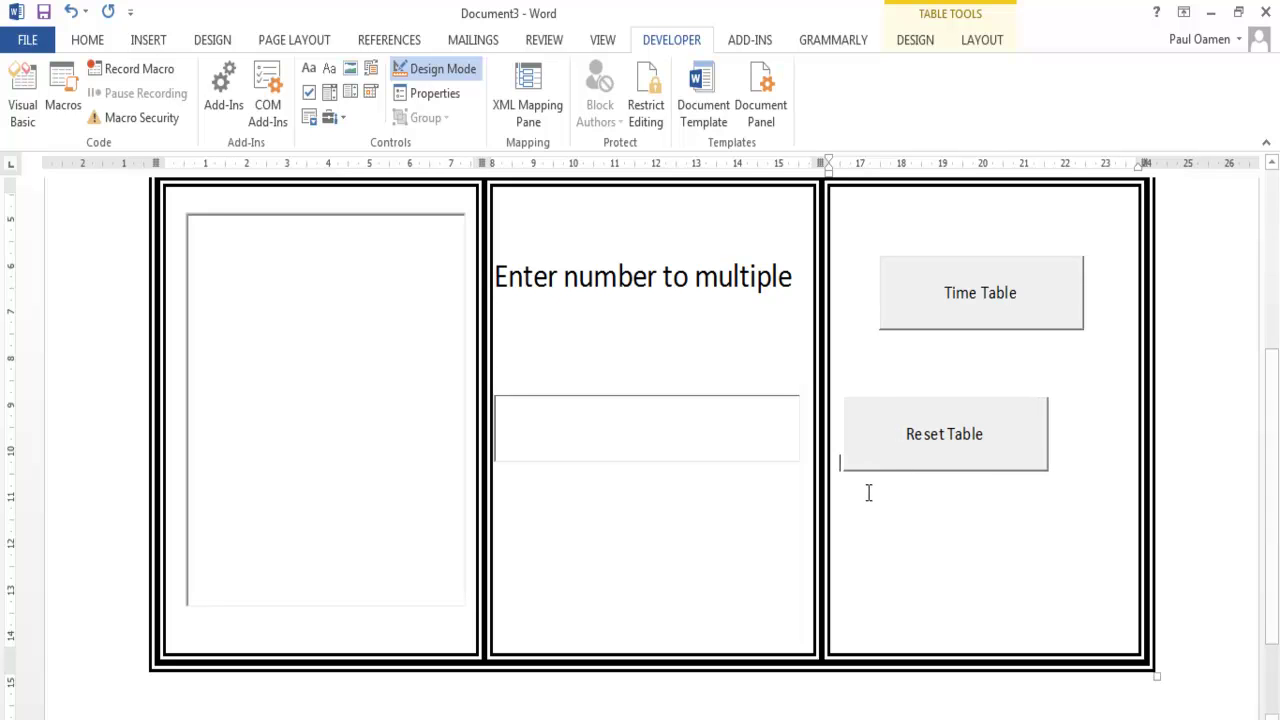
key("BackSpace")
left_click(980, 316)
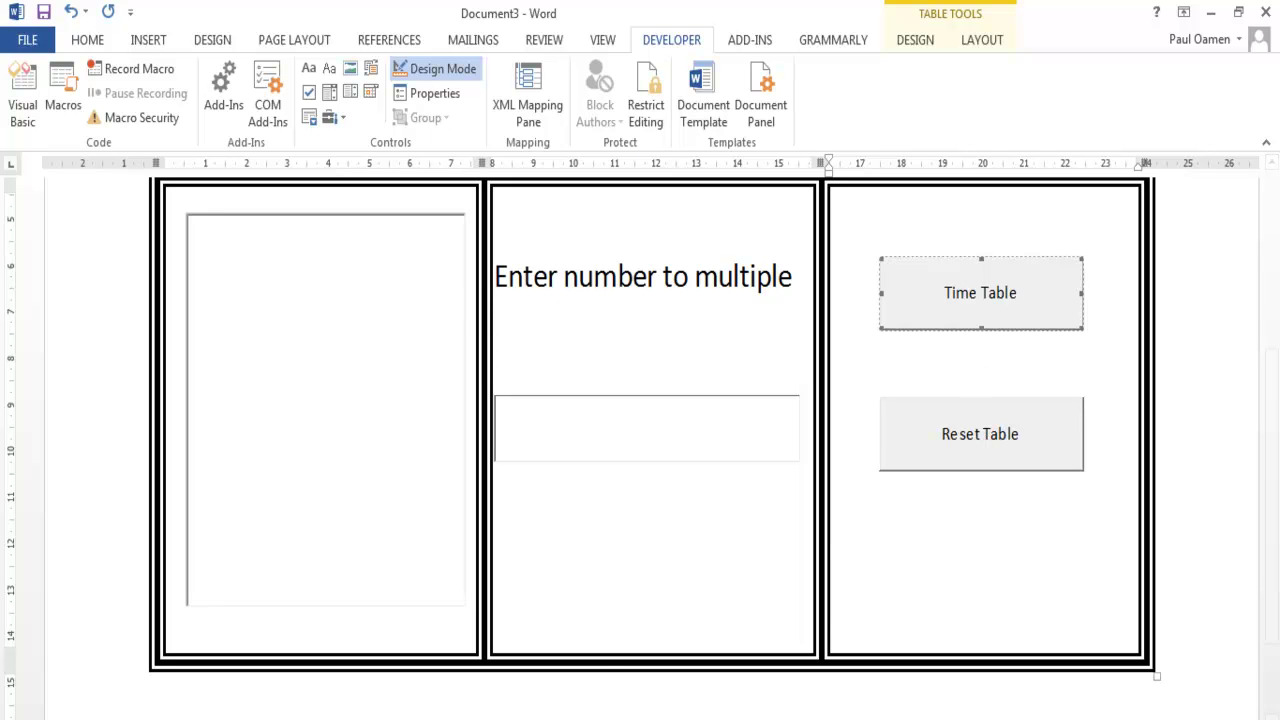
left_click(980, 434)
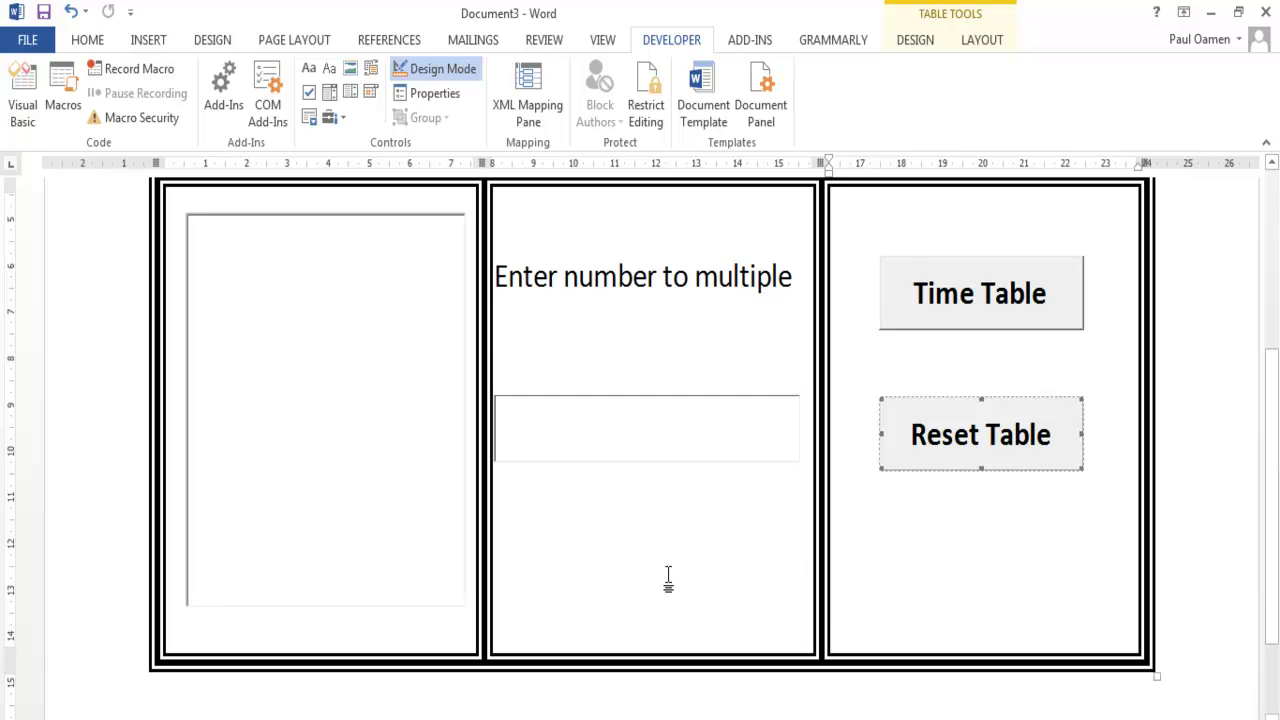
scroll(668, 578, "up", 1)
scroll(668, 575, "down", 2, "ctrl")
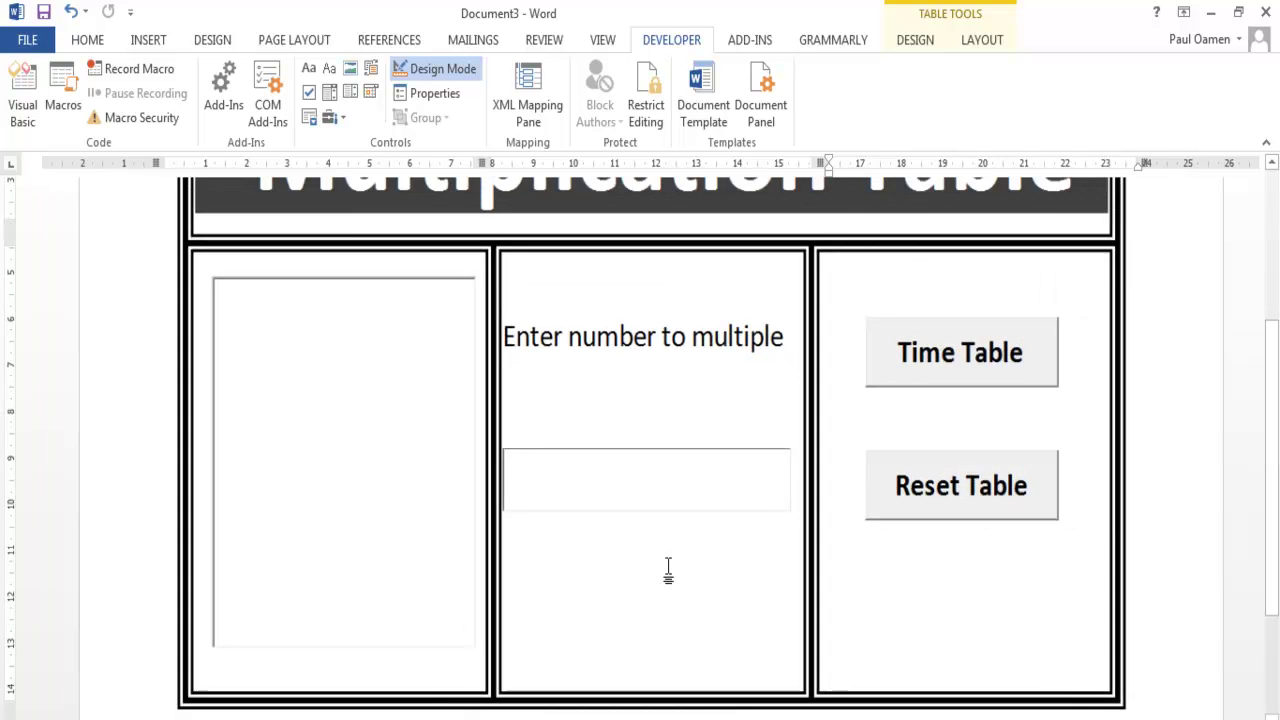
scroll(668, 570, "up", 1)
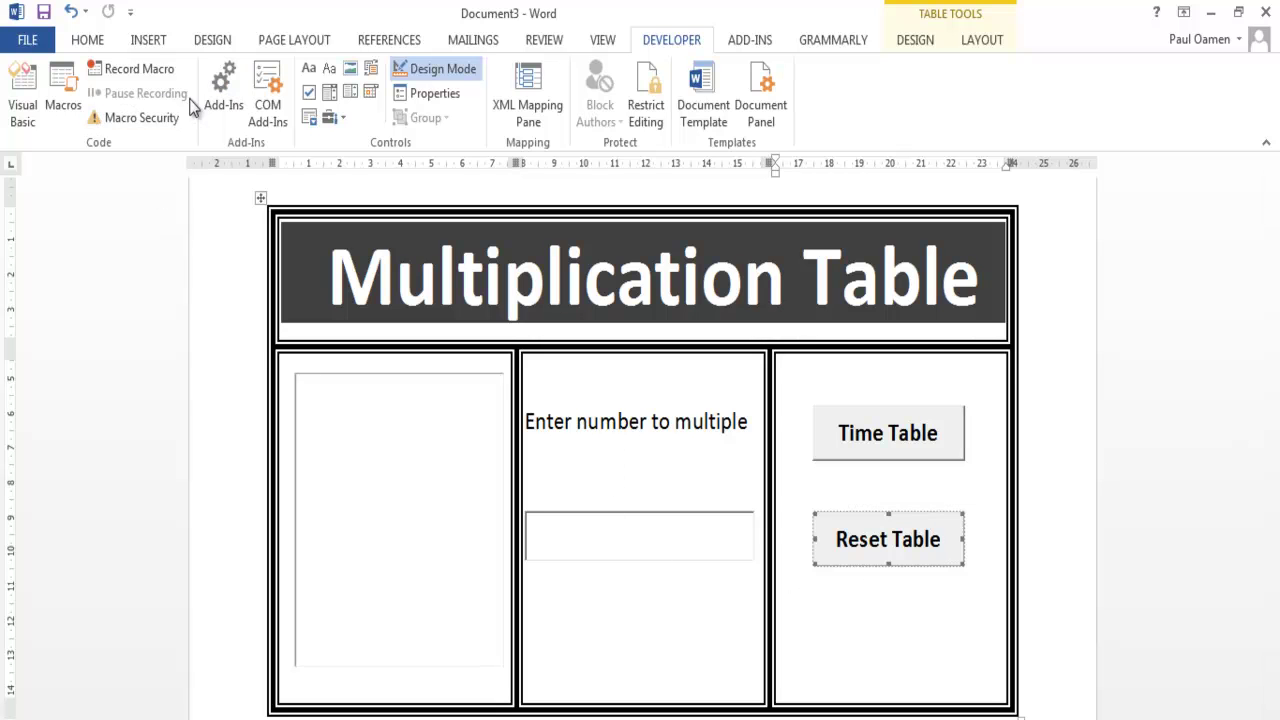
Step: Leave Design Mode, enter 12 in the number box and generate its times table
left_click(443, 72)
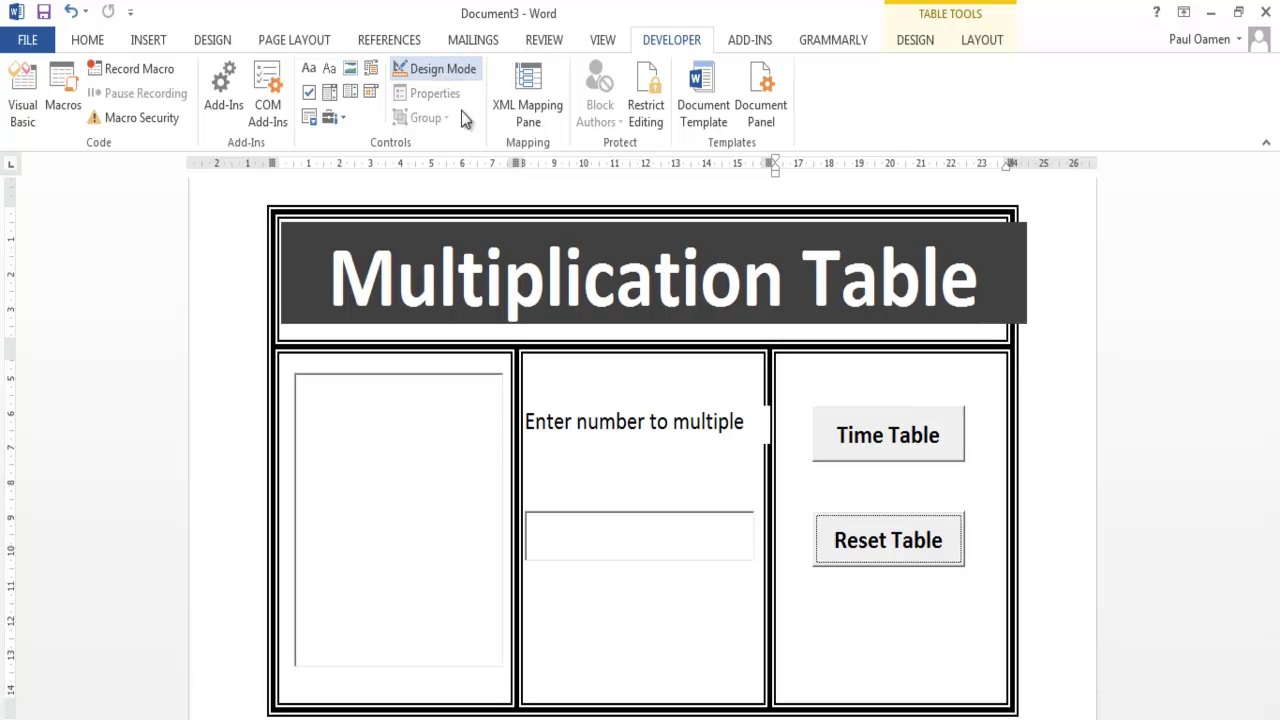
left_click(667, 533)
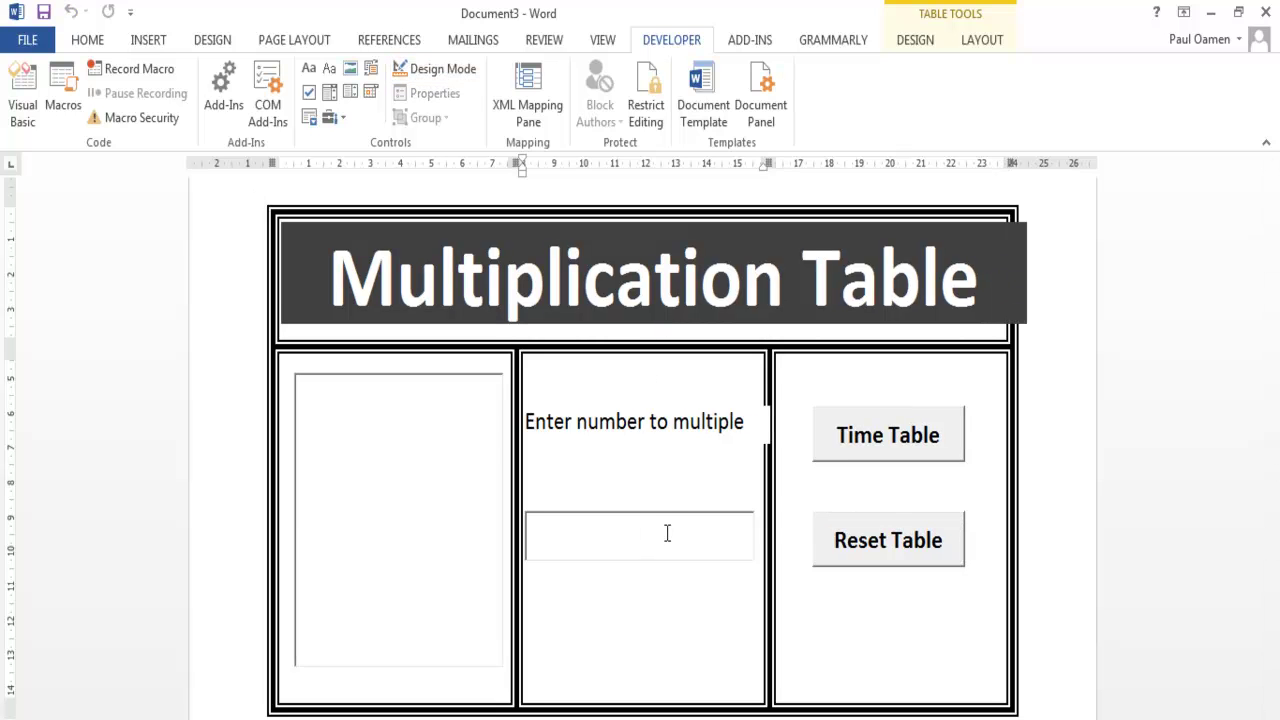
type("12")
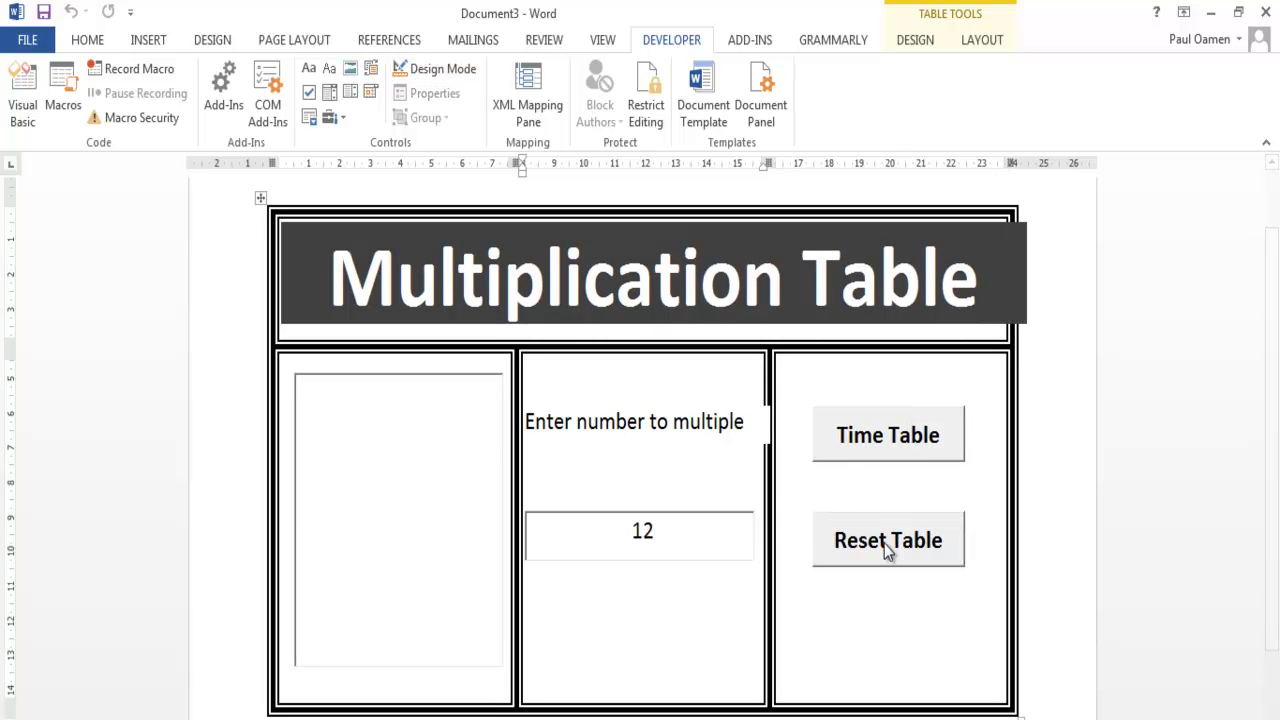
left_click(890, 455)
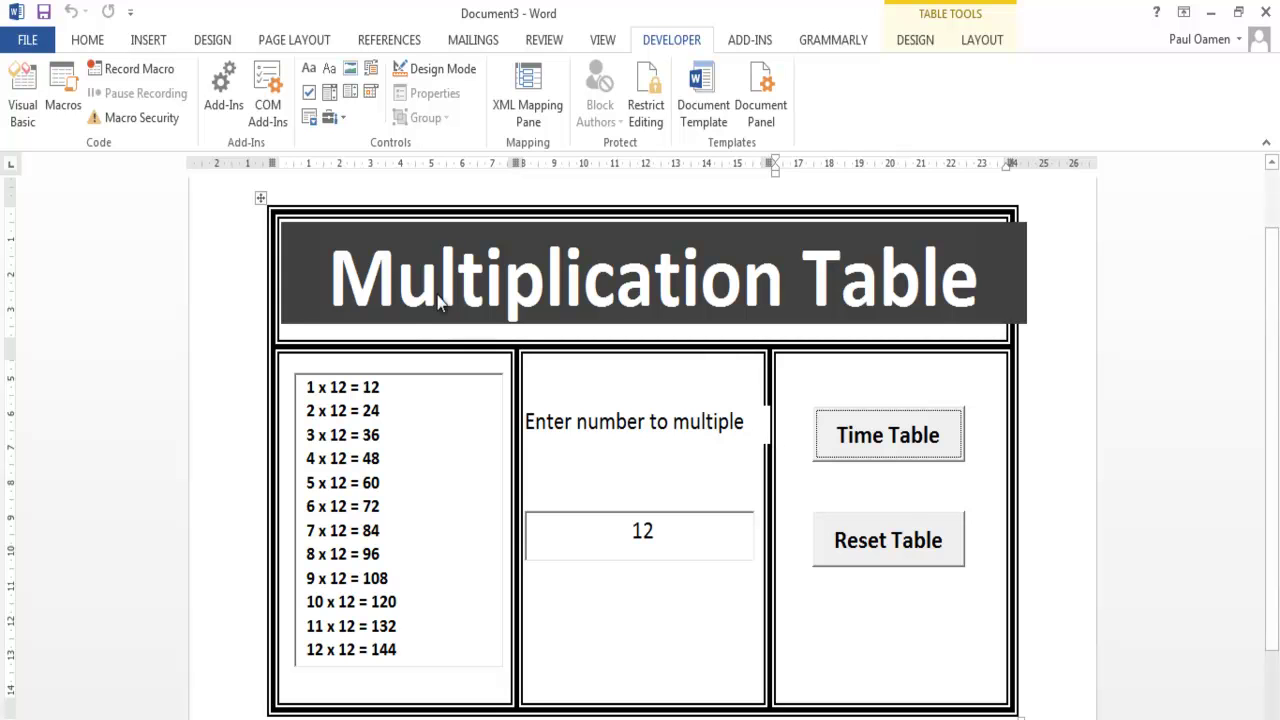
Step: Widen the table's middle column in Design Mode and regenerate the 12 times table
left_click(436, 68)
left_click_drag(766, 486, 789, 484)
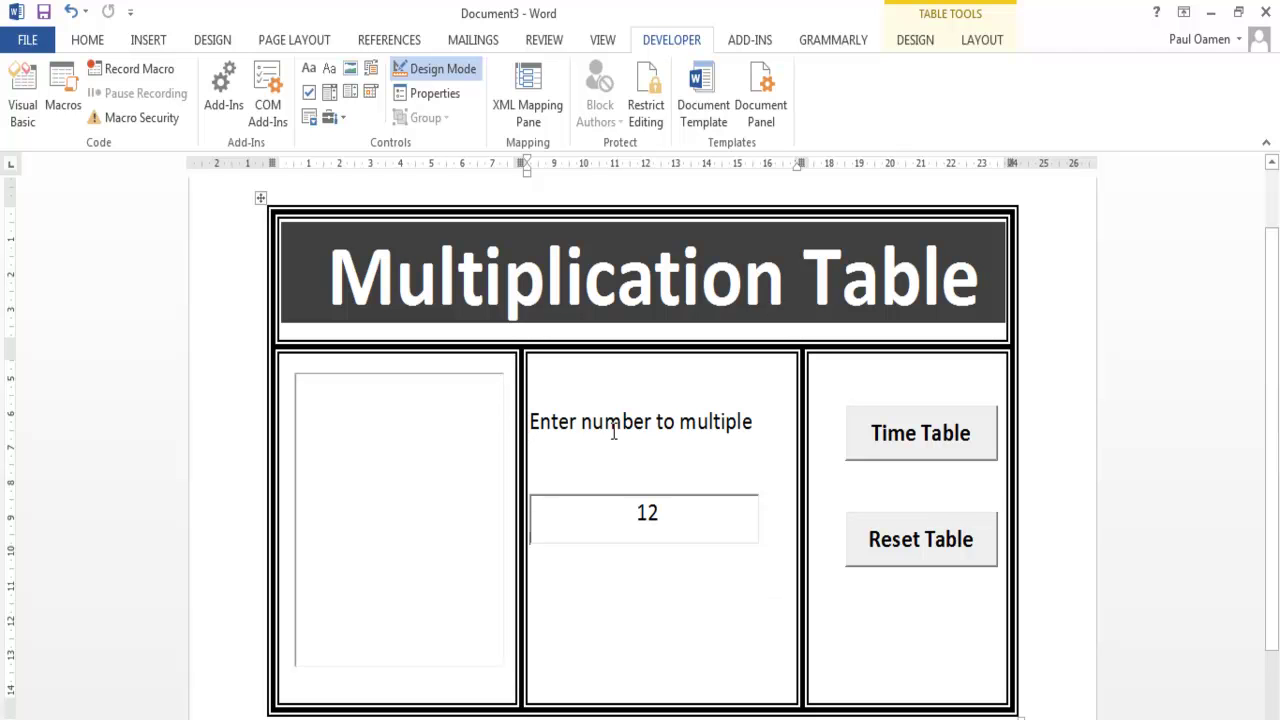
left_click(440, 69)
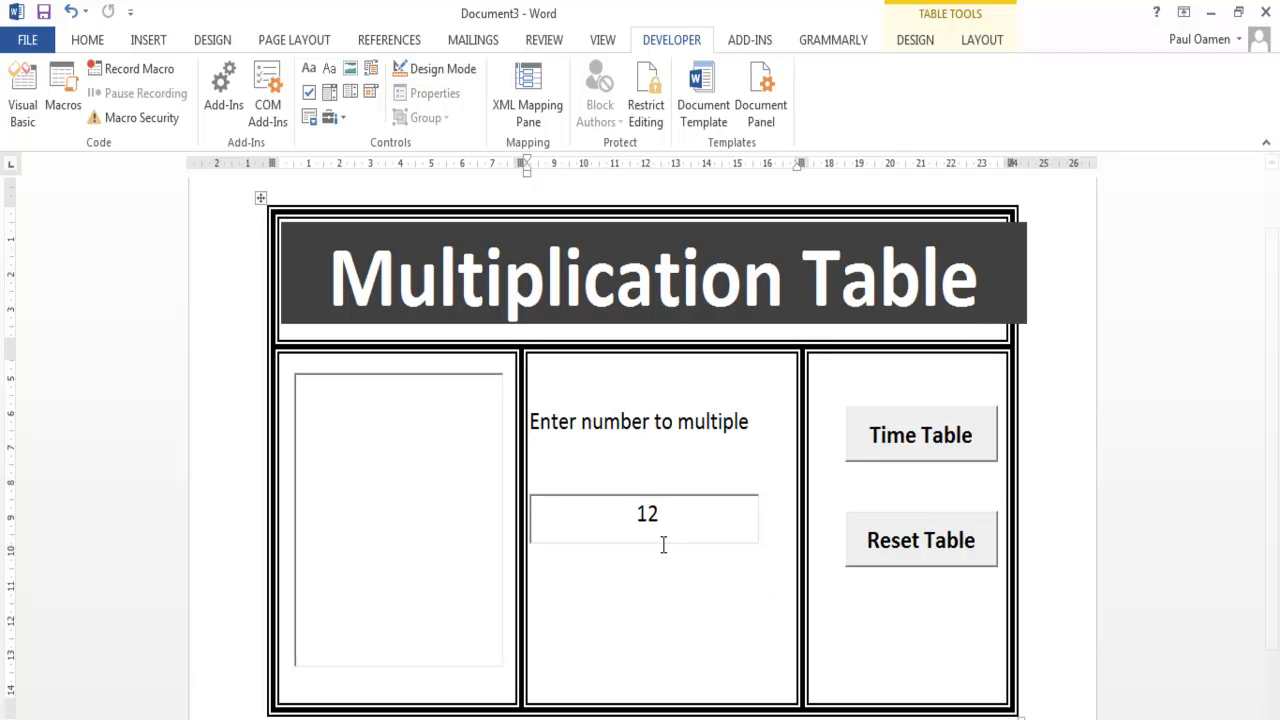
left_click(880, 444)
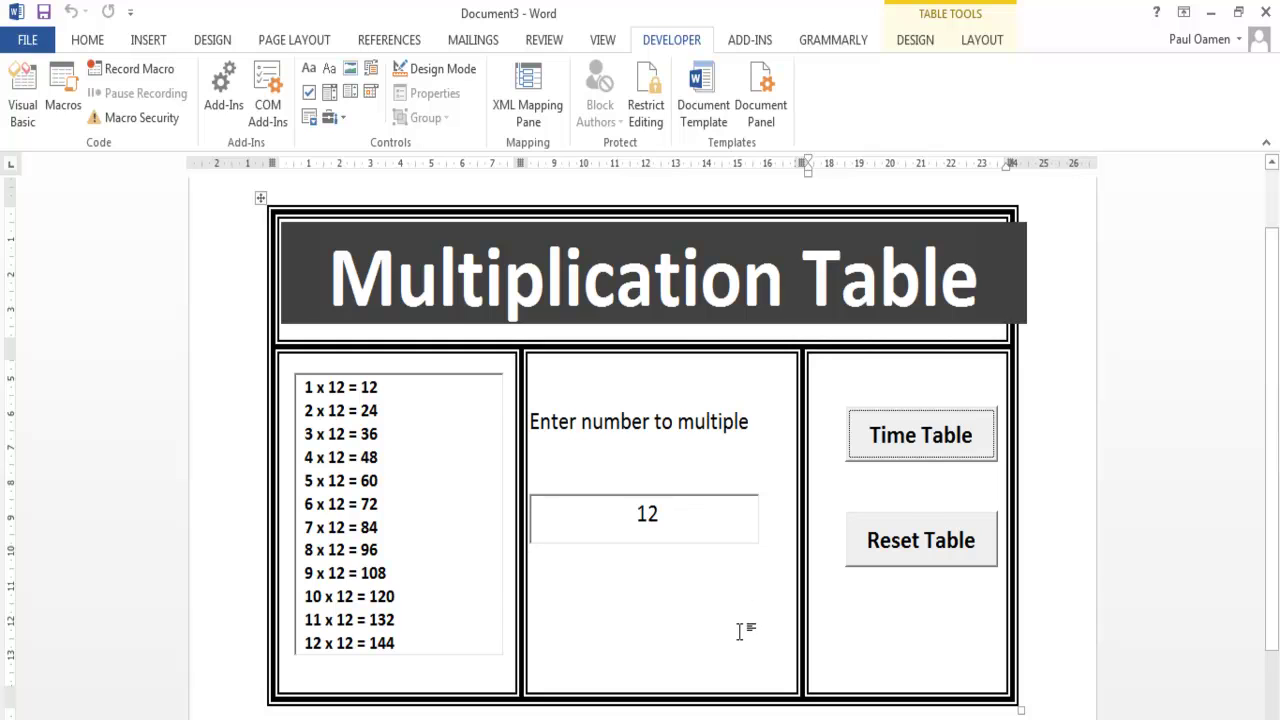